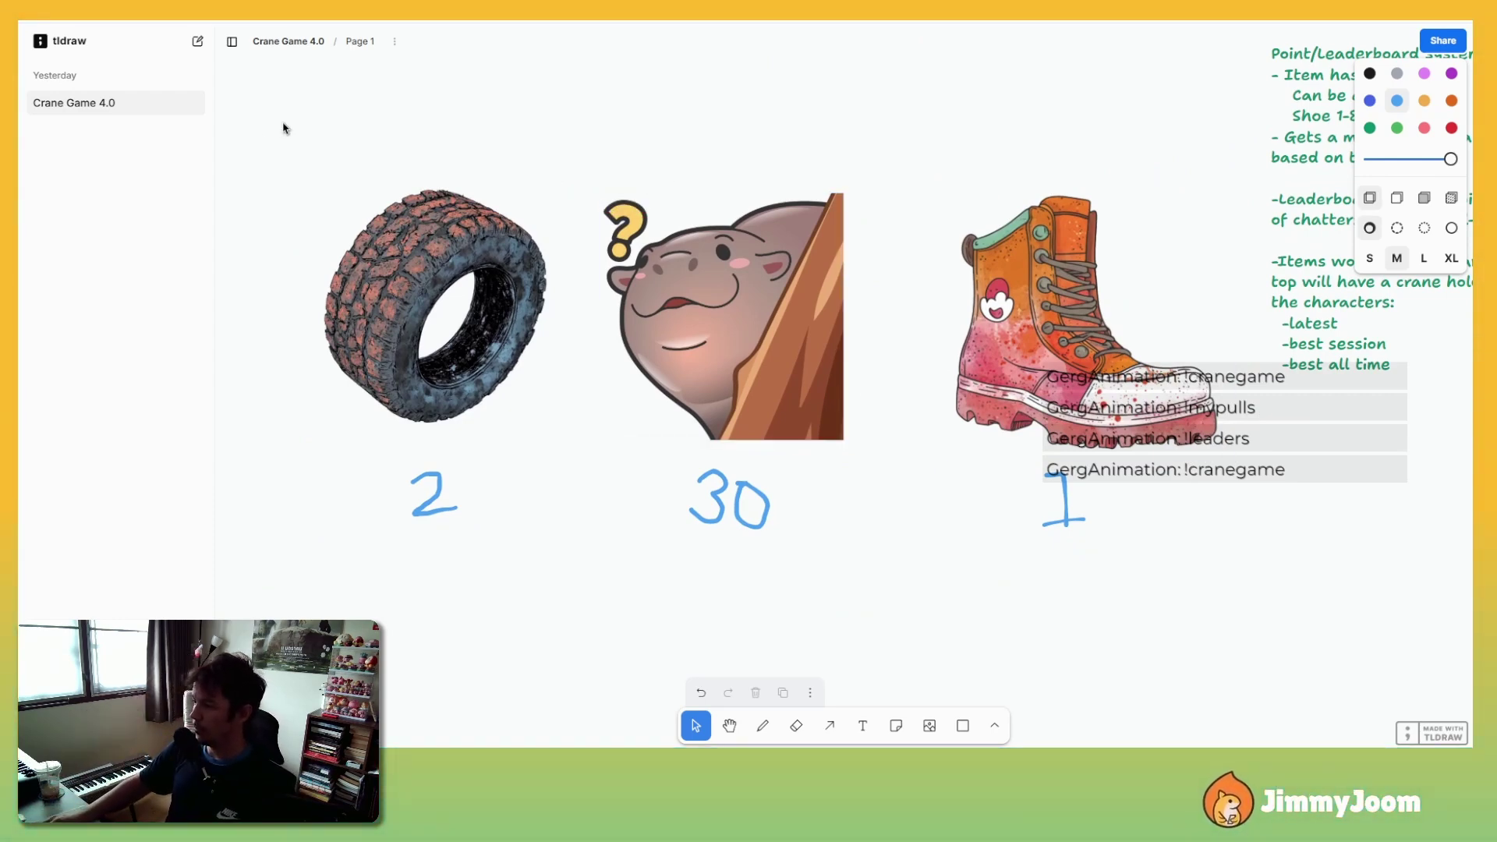
pyautogui.moveTo(302, 165); pyautogui.dragTo(1150, 390)
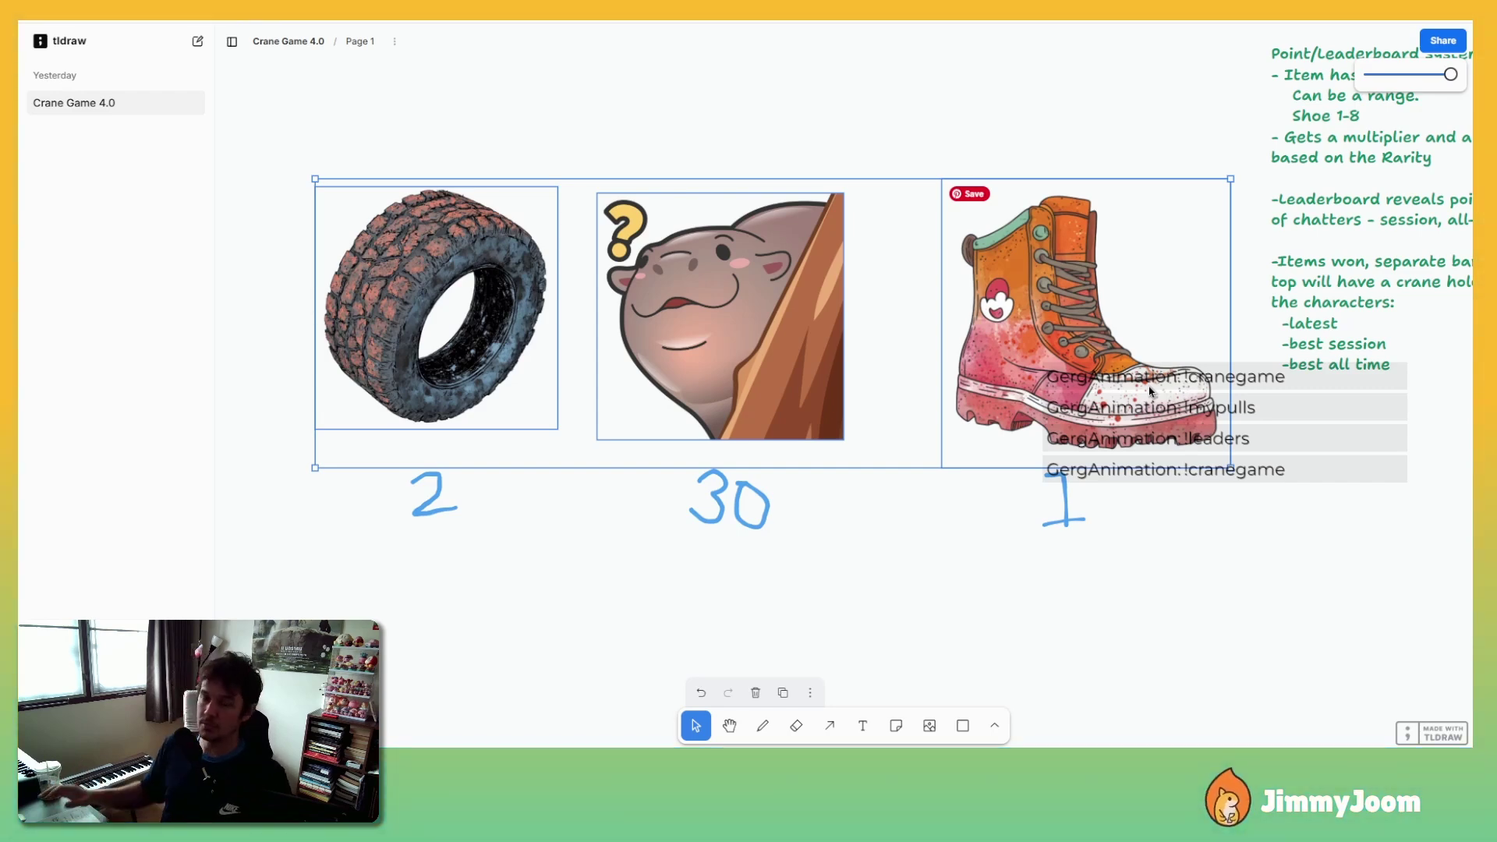
pyautogui.click(282, 324)
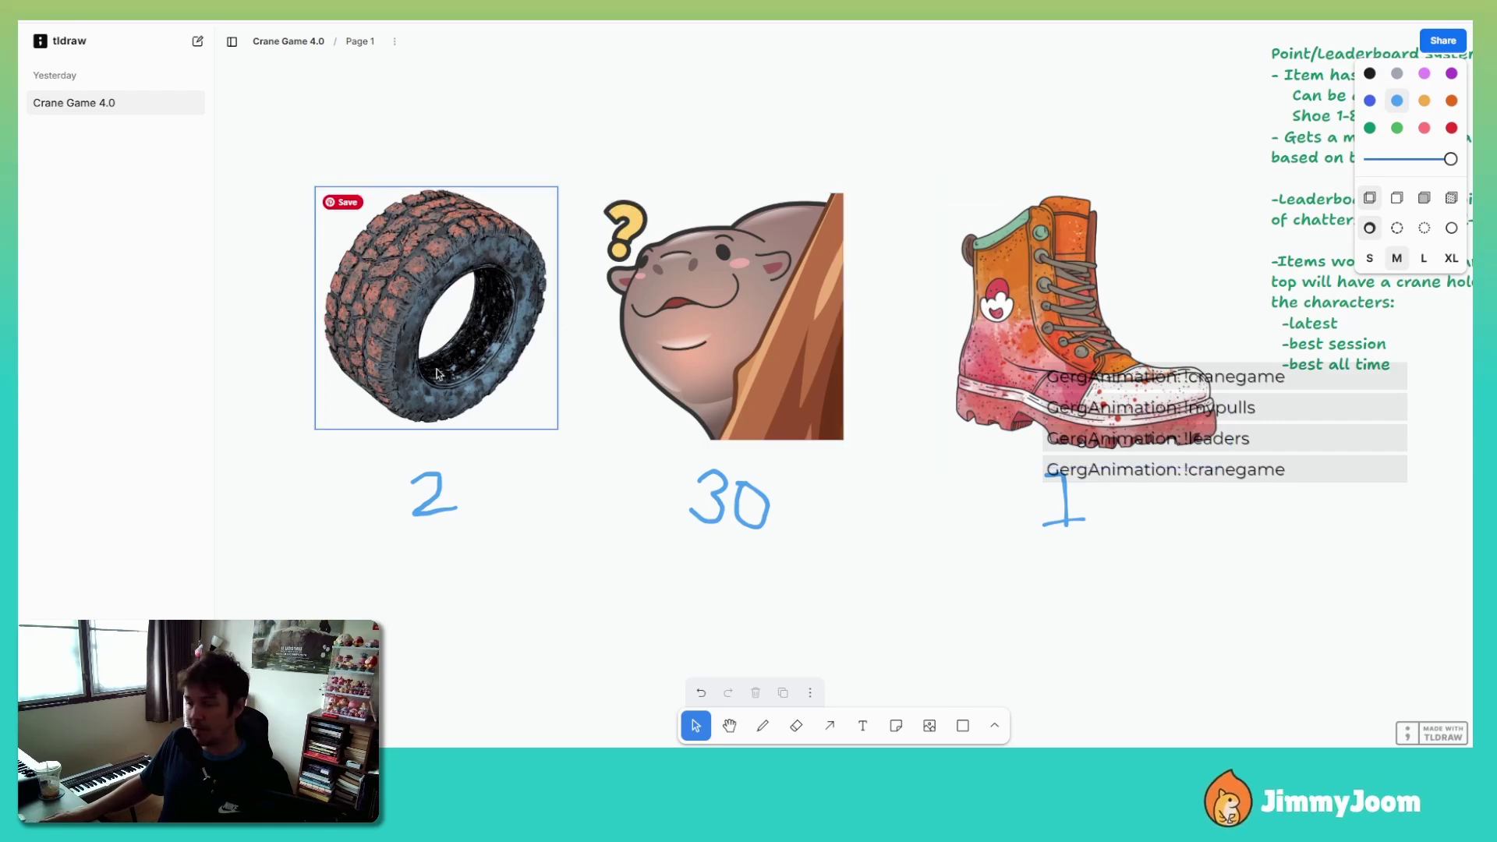
pyautogui.click(453, 326)
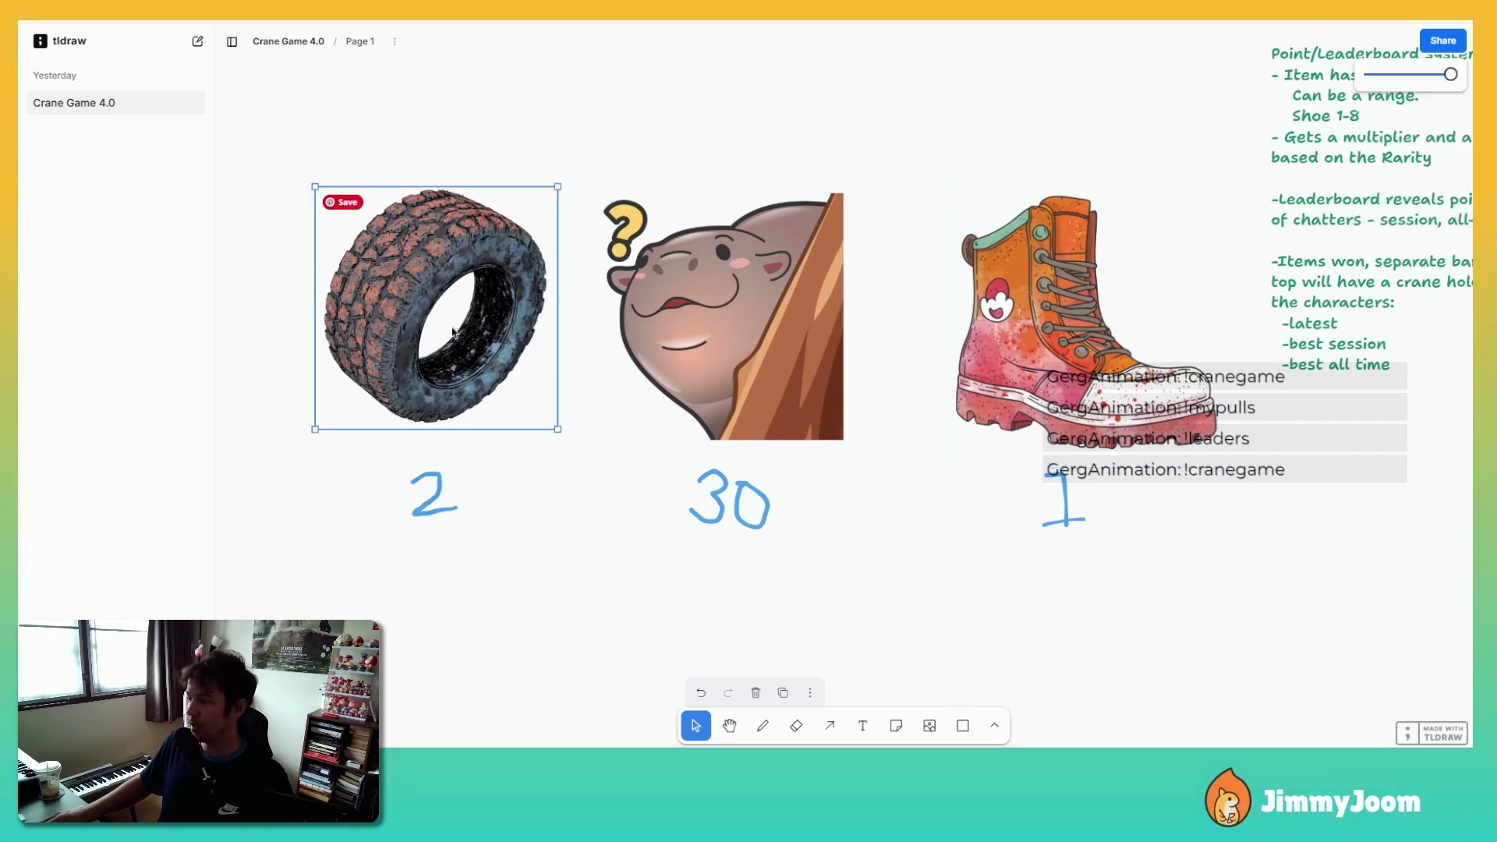
pyautogui.click(430, 507)
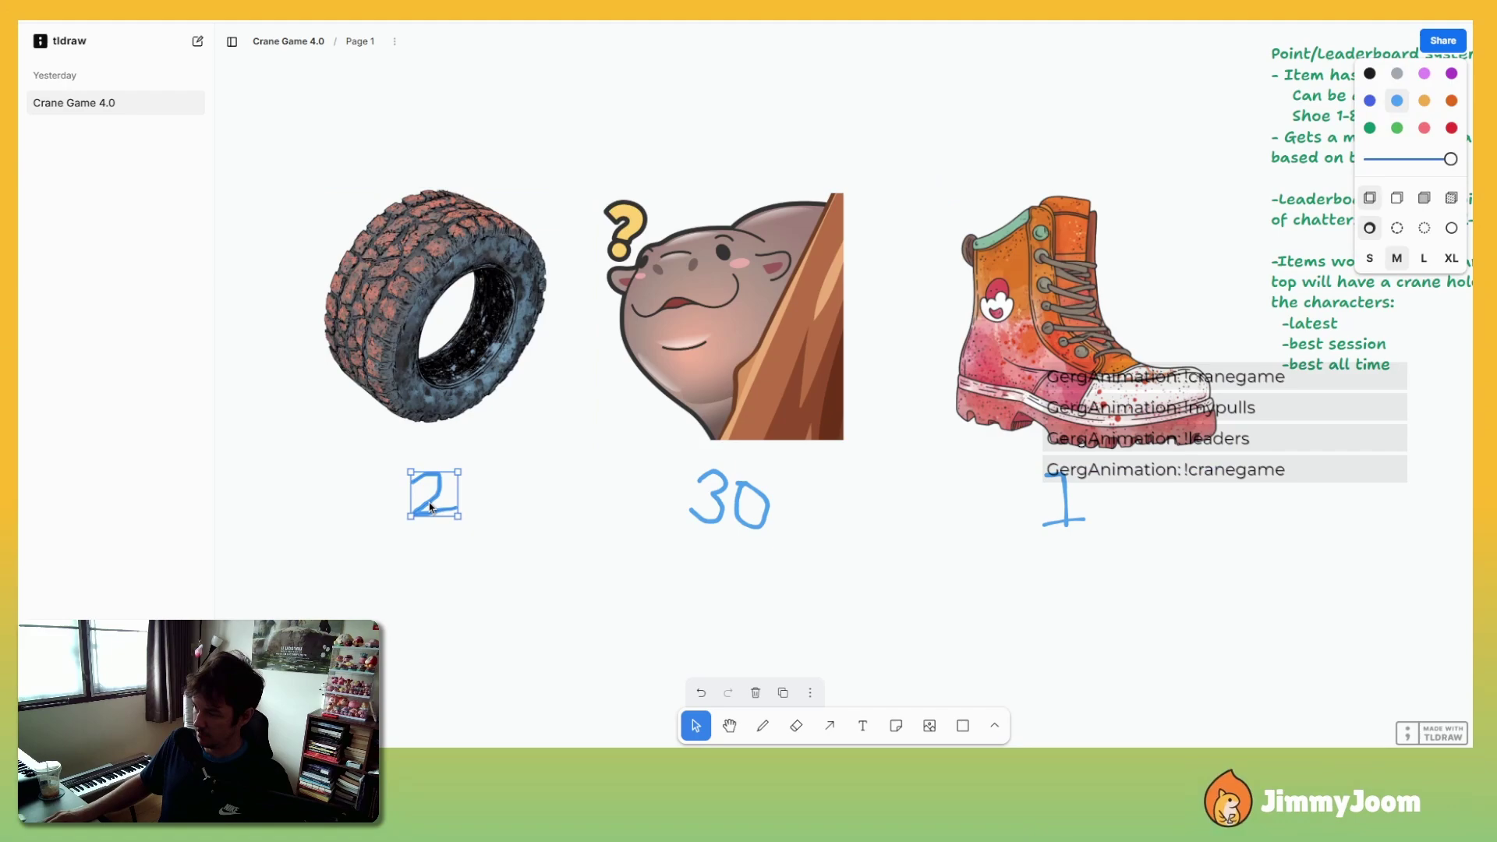
pyautogui.click(470, 569)
pyautogui.hscroll(10, 969, 237)
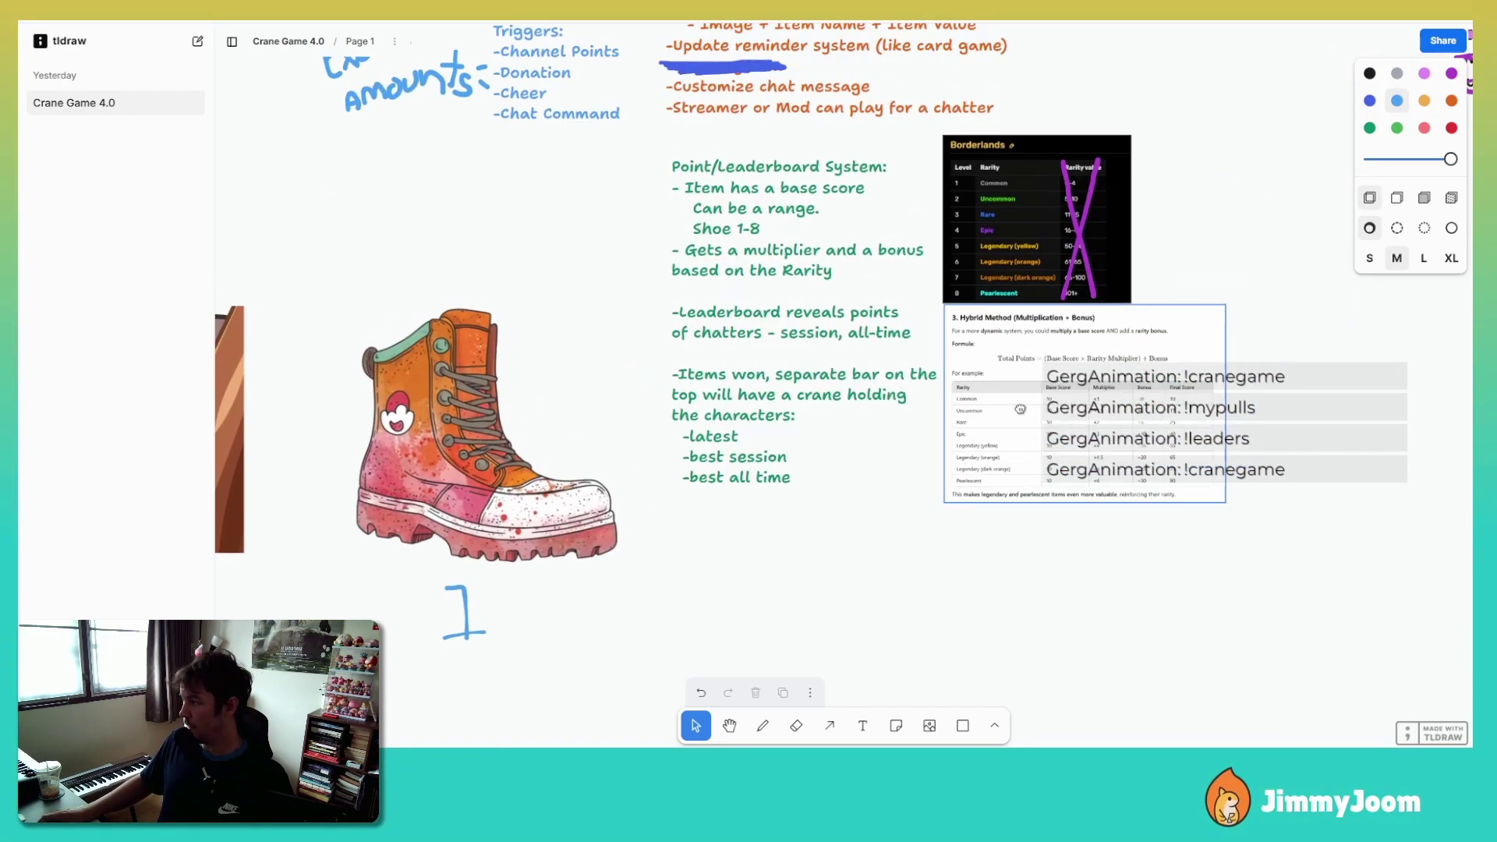
pyautogui.scroll(5, 967, 238)
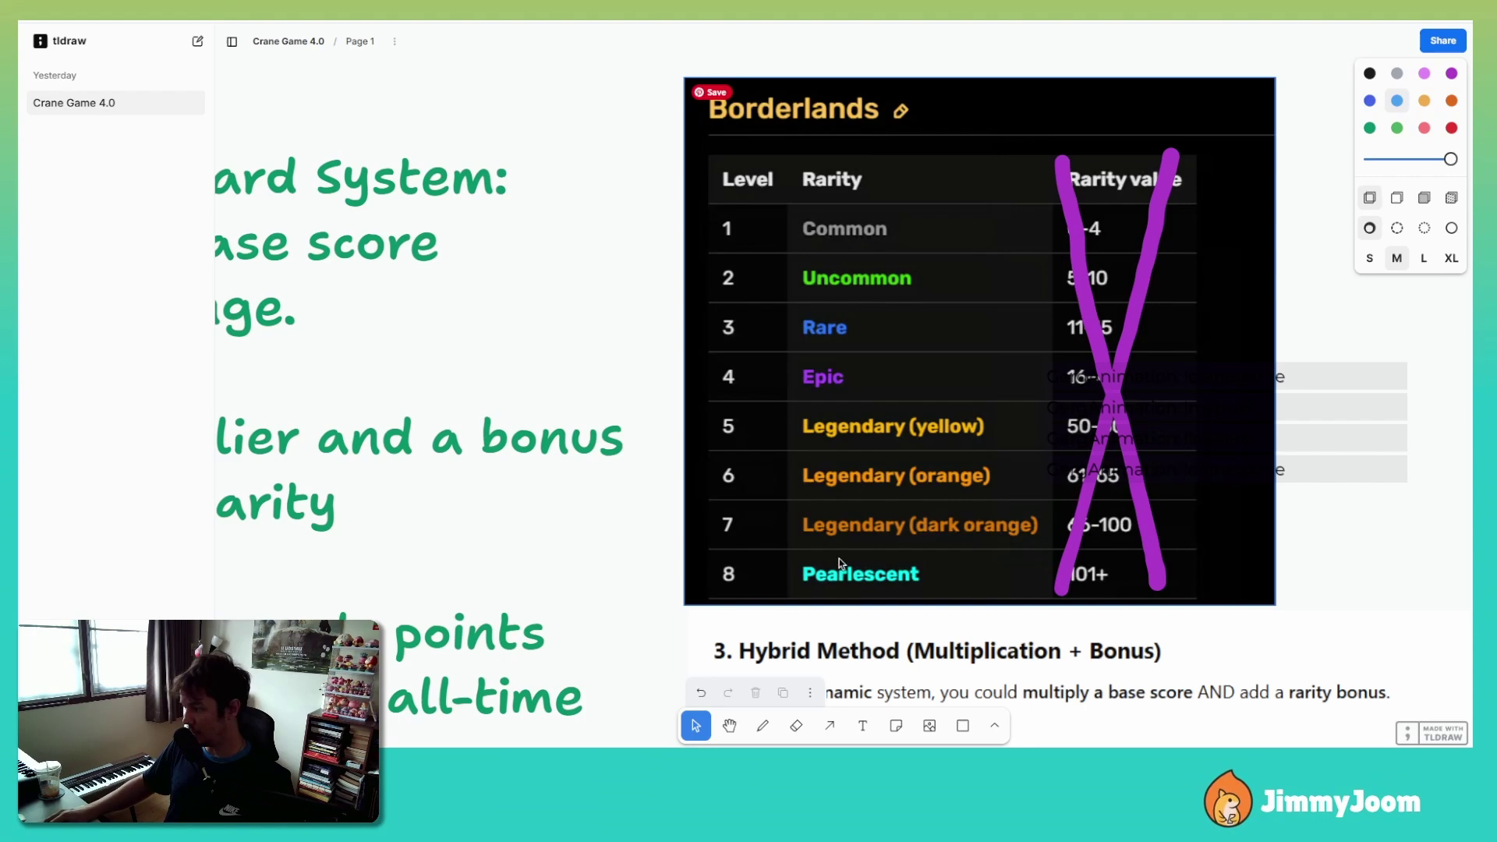
# Scroll the tldraw board to the Hybrid Method scoring table, then return to the Crane Game overlay editor.
pyautogui.scroll(-7, 857, 406)
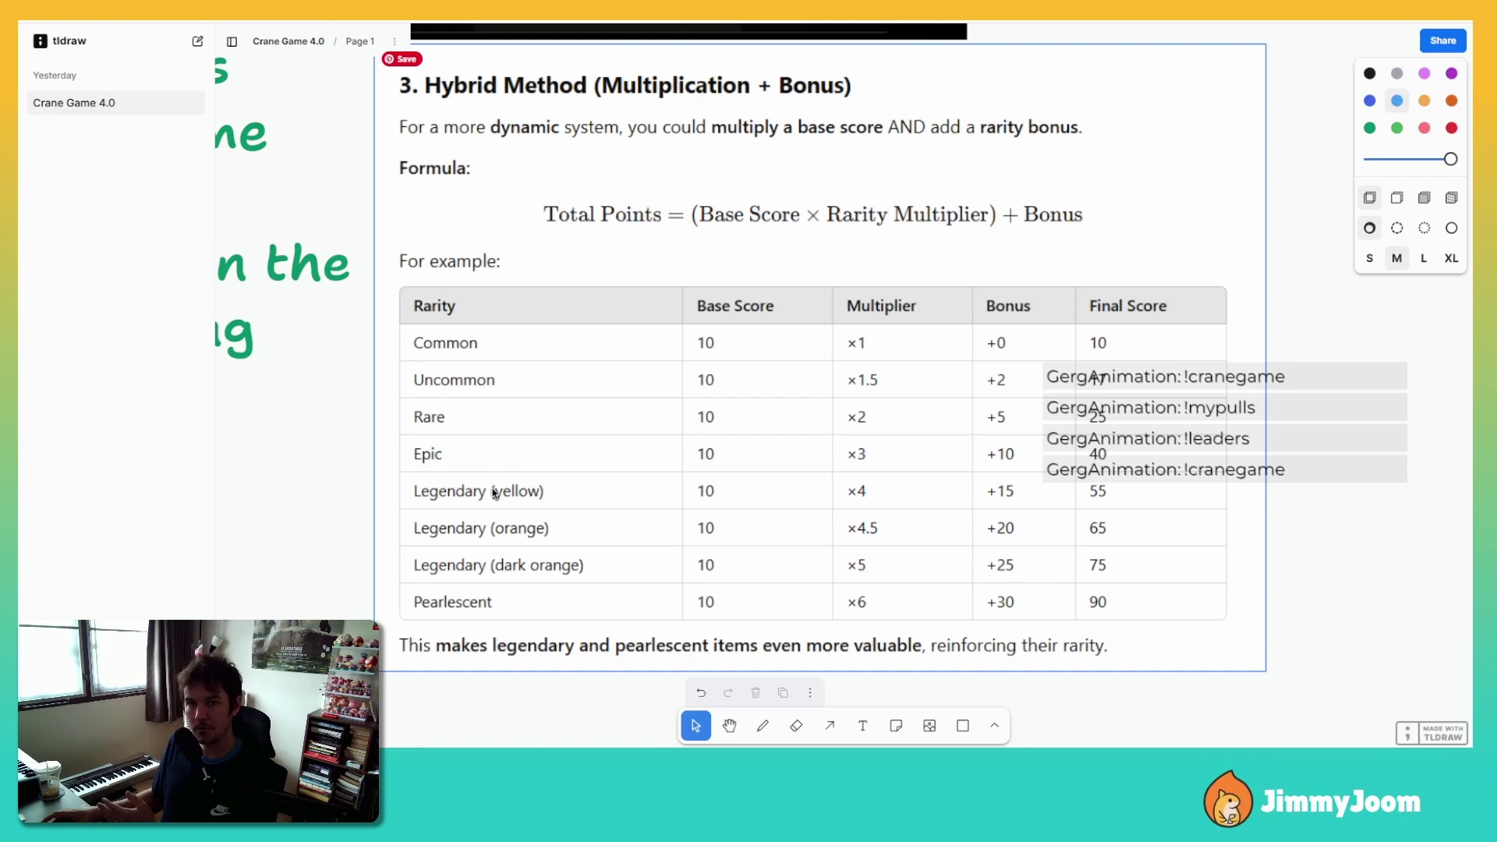
pyautogui.hotkey('alt', 'Tab')
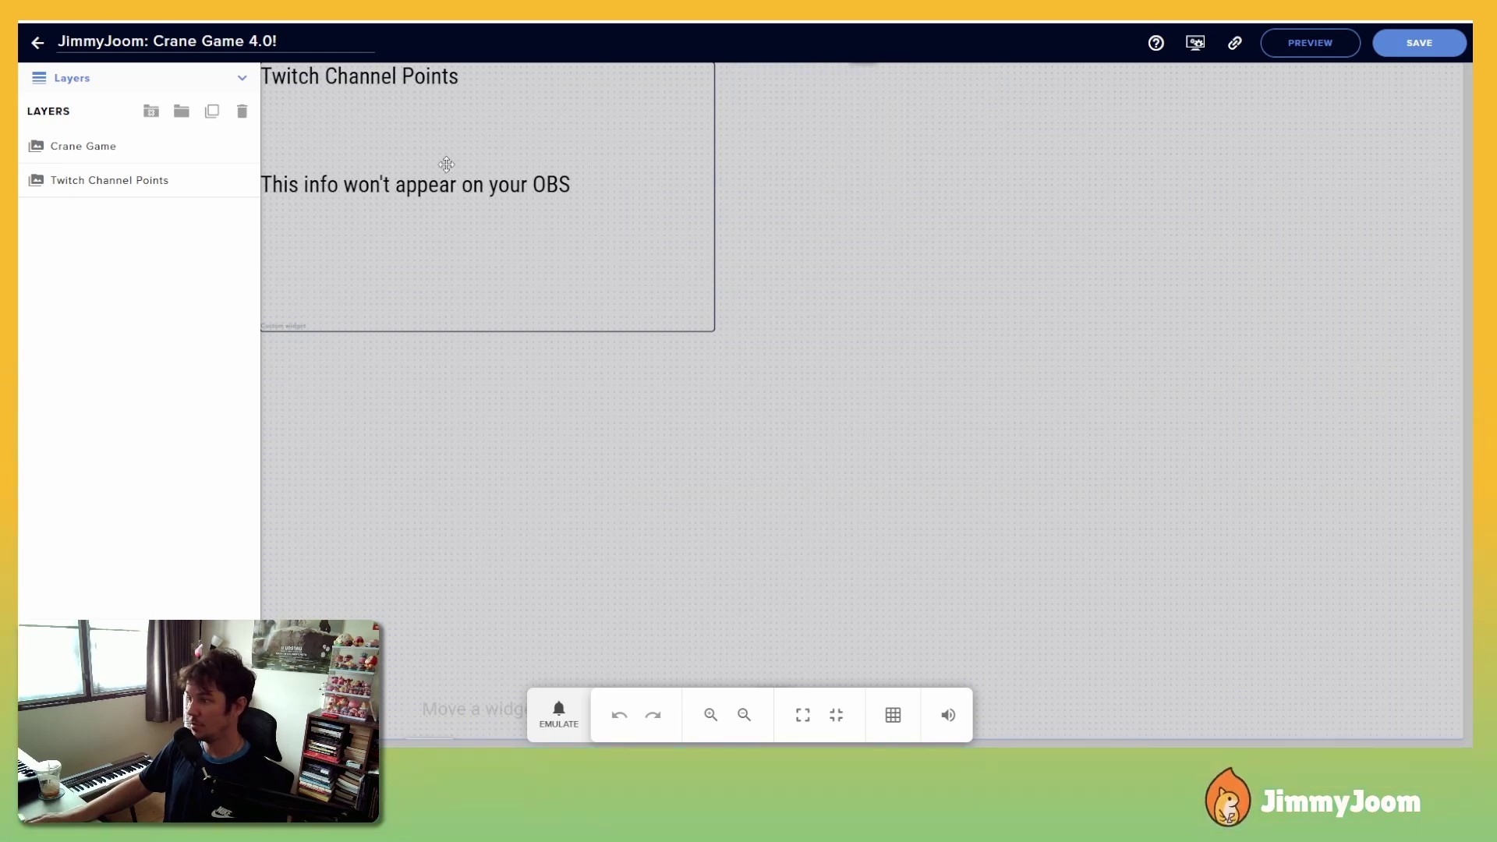
# On the Twitch Channel Points layer, turn off Follow and Channel Point Redemption triggers and enable Trigger on Subs.
pyautogui.click(121, 180)
pyautogui.click(110, 211)
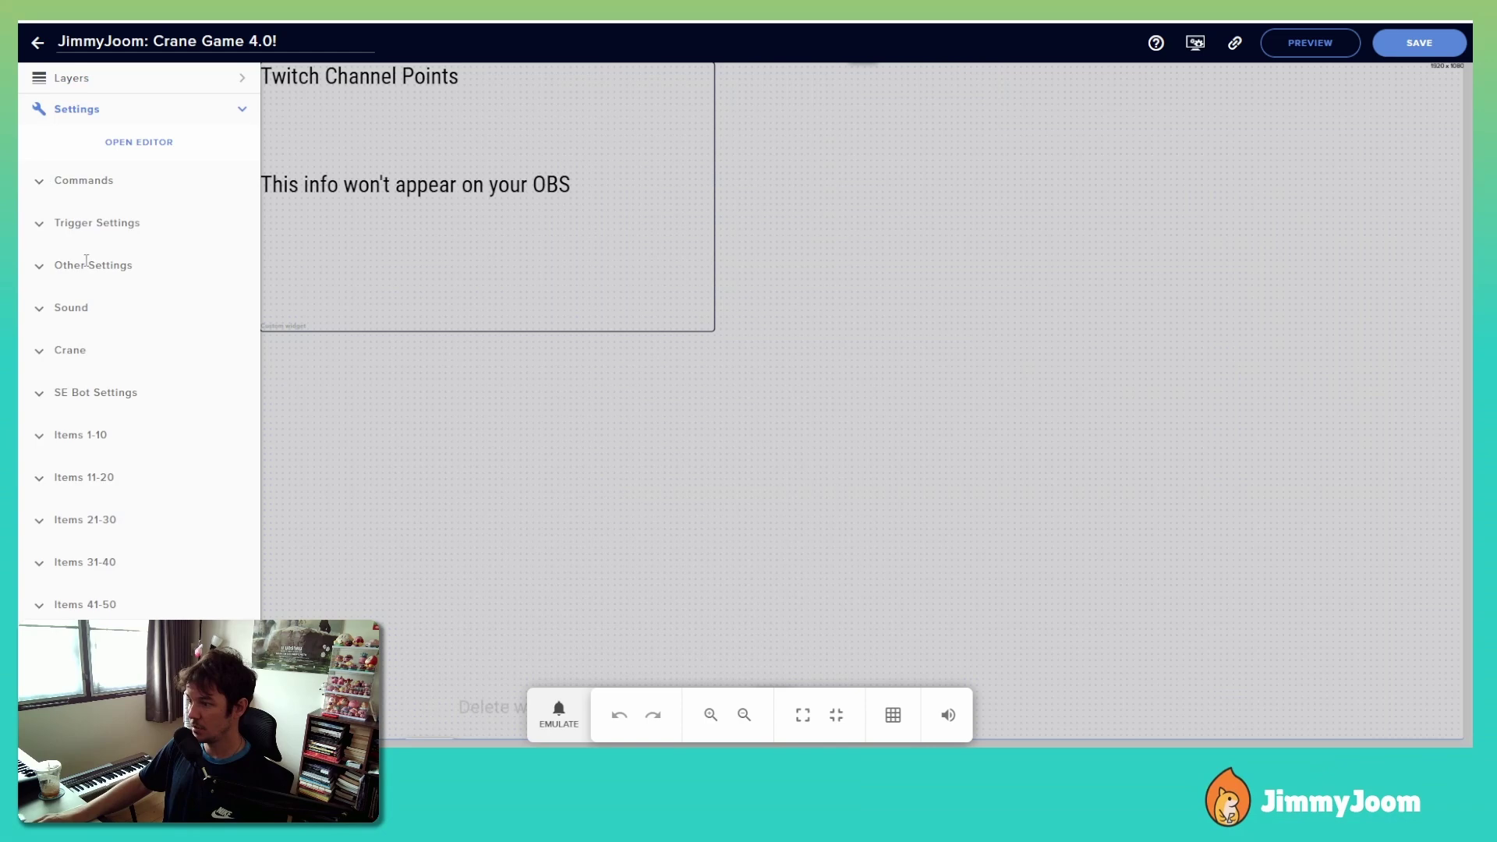
pyautogui.click(40, 223)
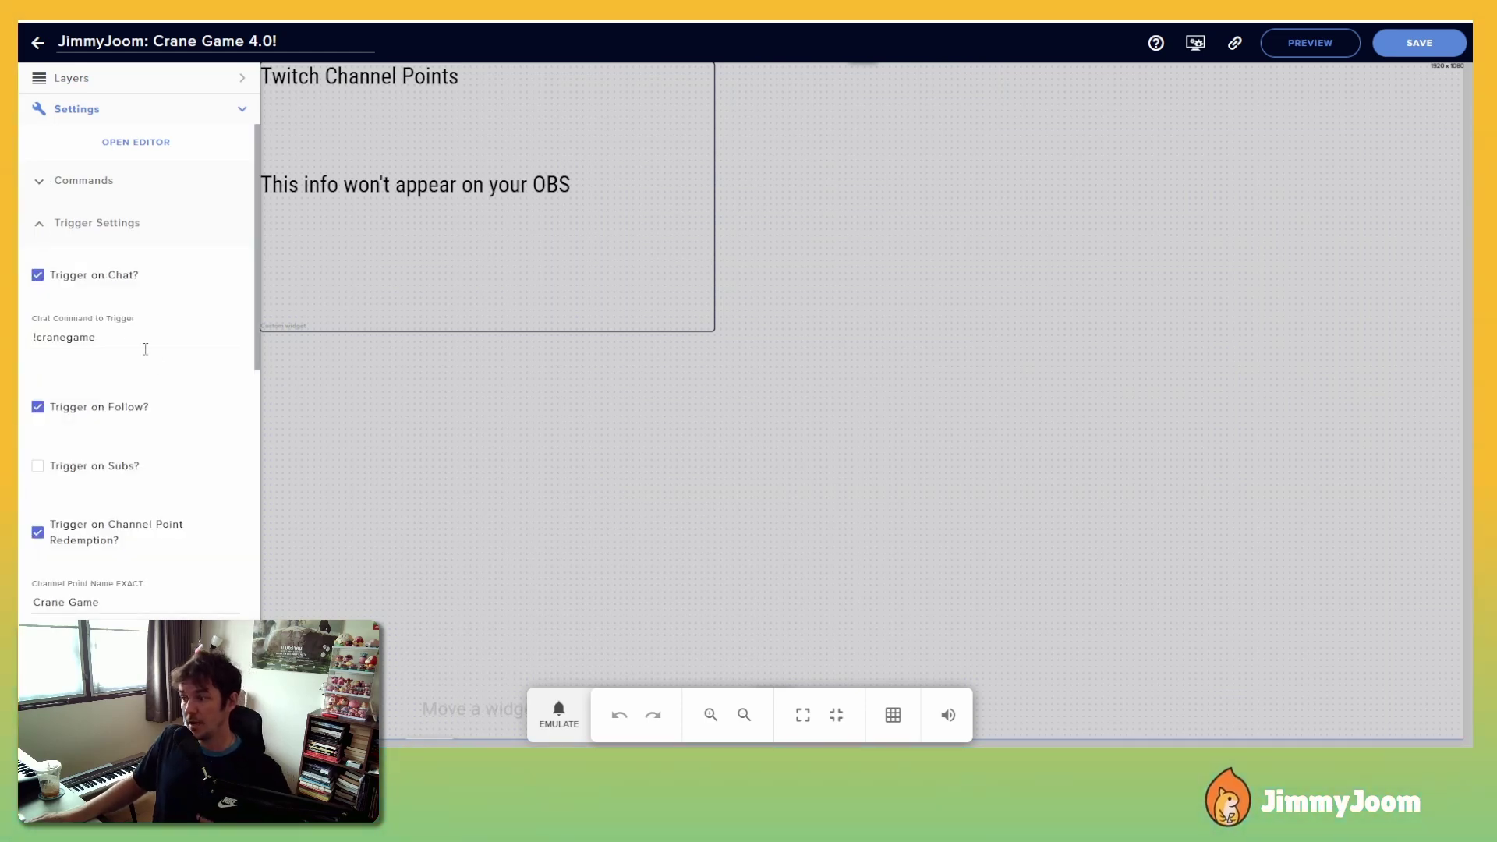
pyautogui.scroll(-1, 145, 348)
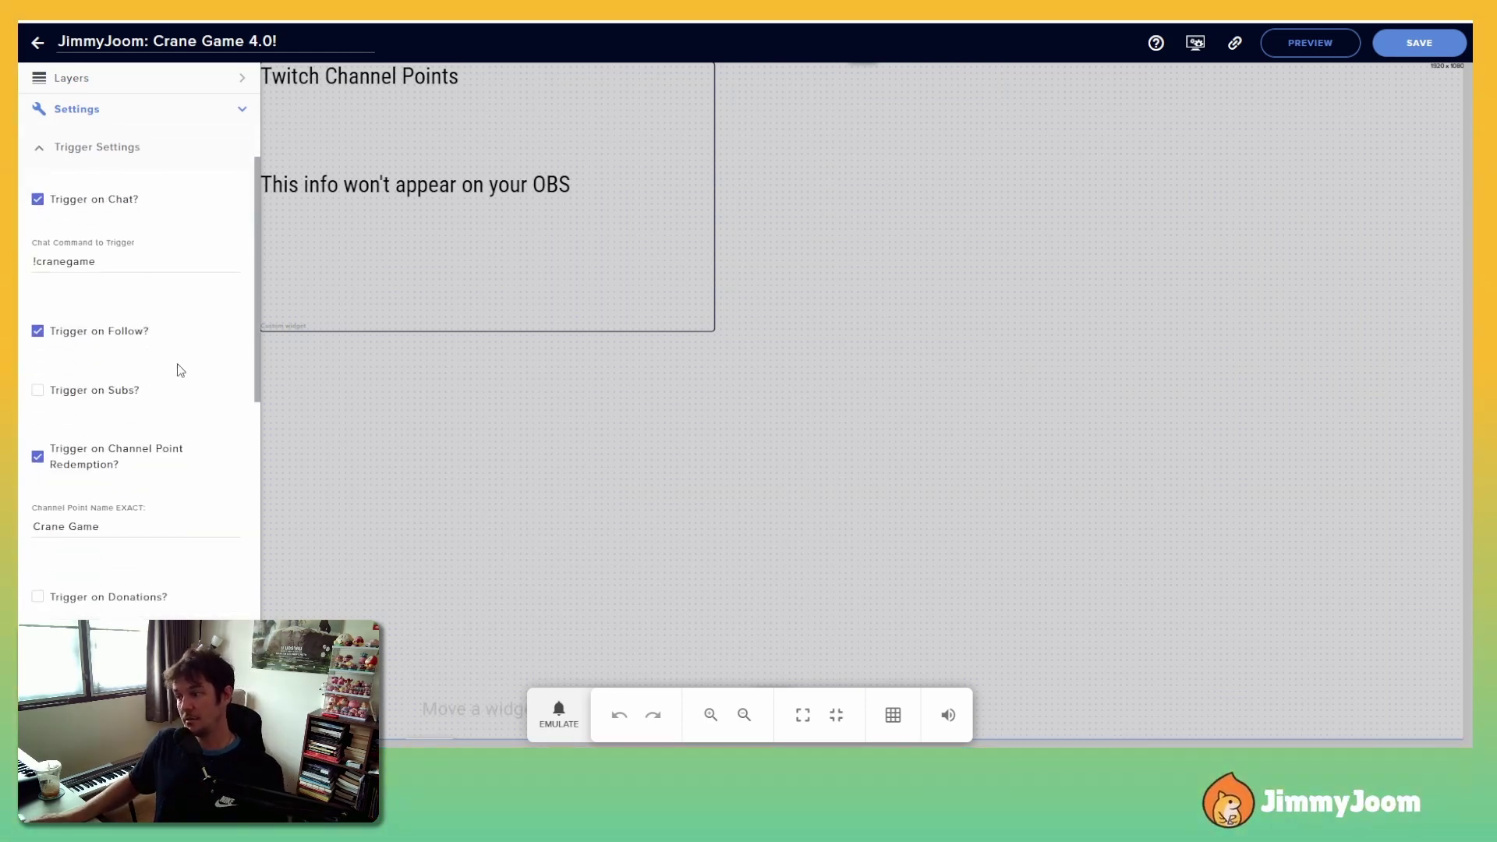
pyautogui.scroll(-1, 114, 433)
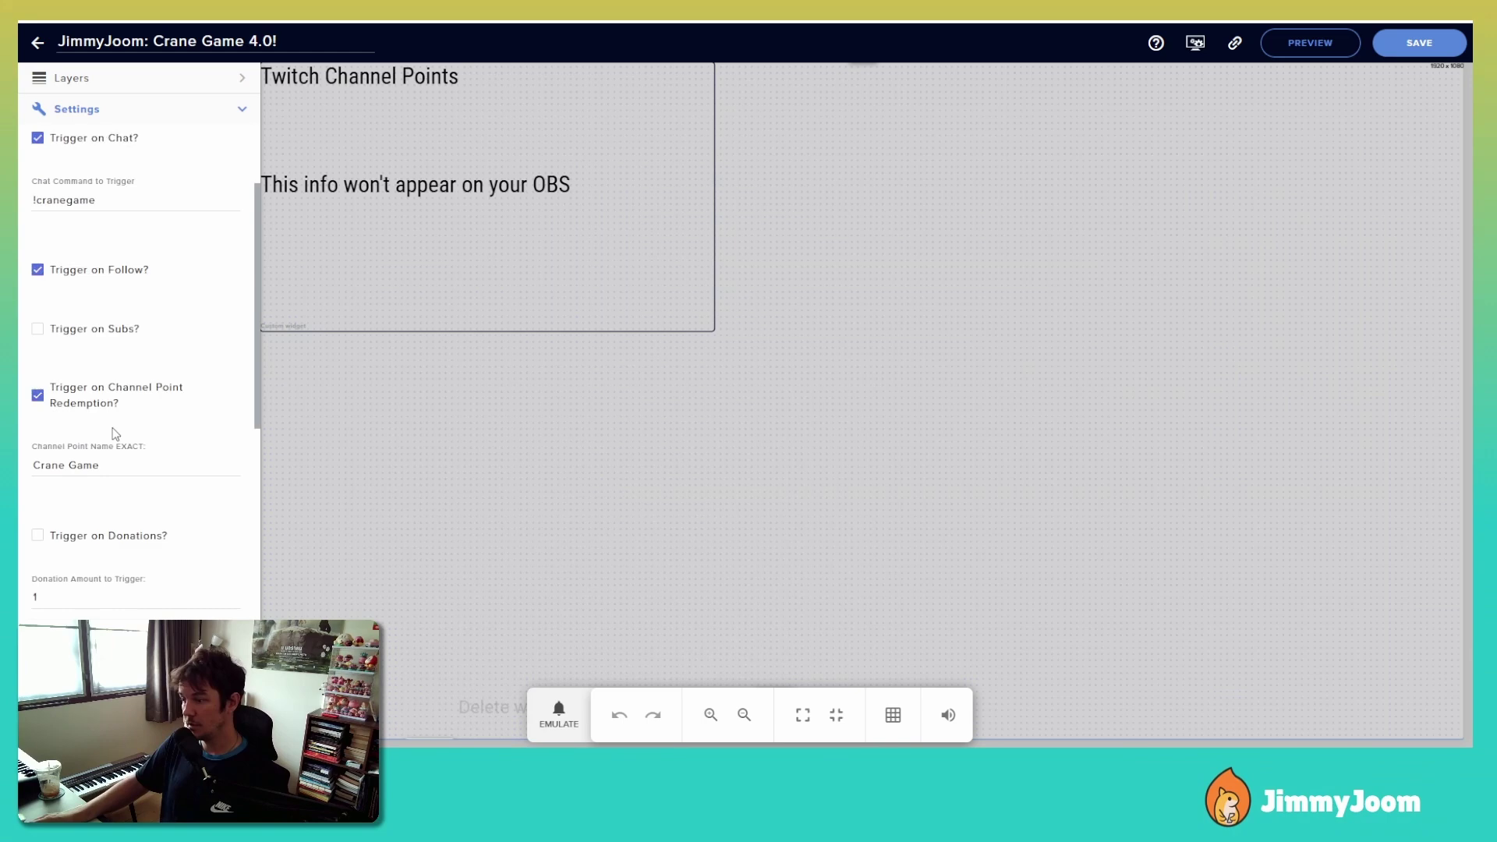
pyautogui.click(76, 396)
pyautogui.scroll(1, 56, 373)
pyautogui.click(38, 331)
pyautogui.scroll(-5, 148, 390)
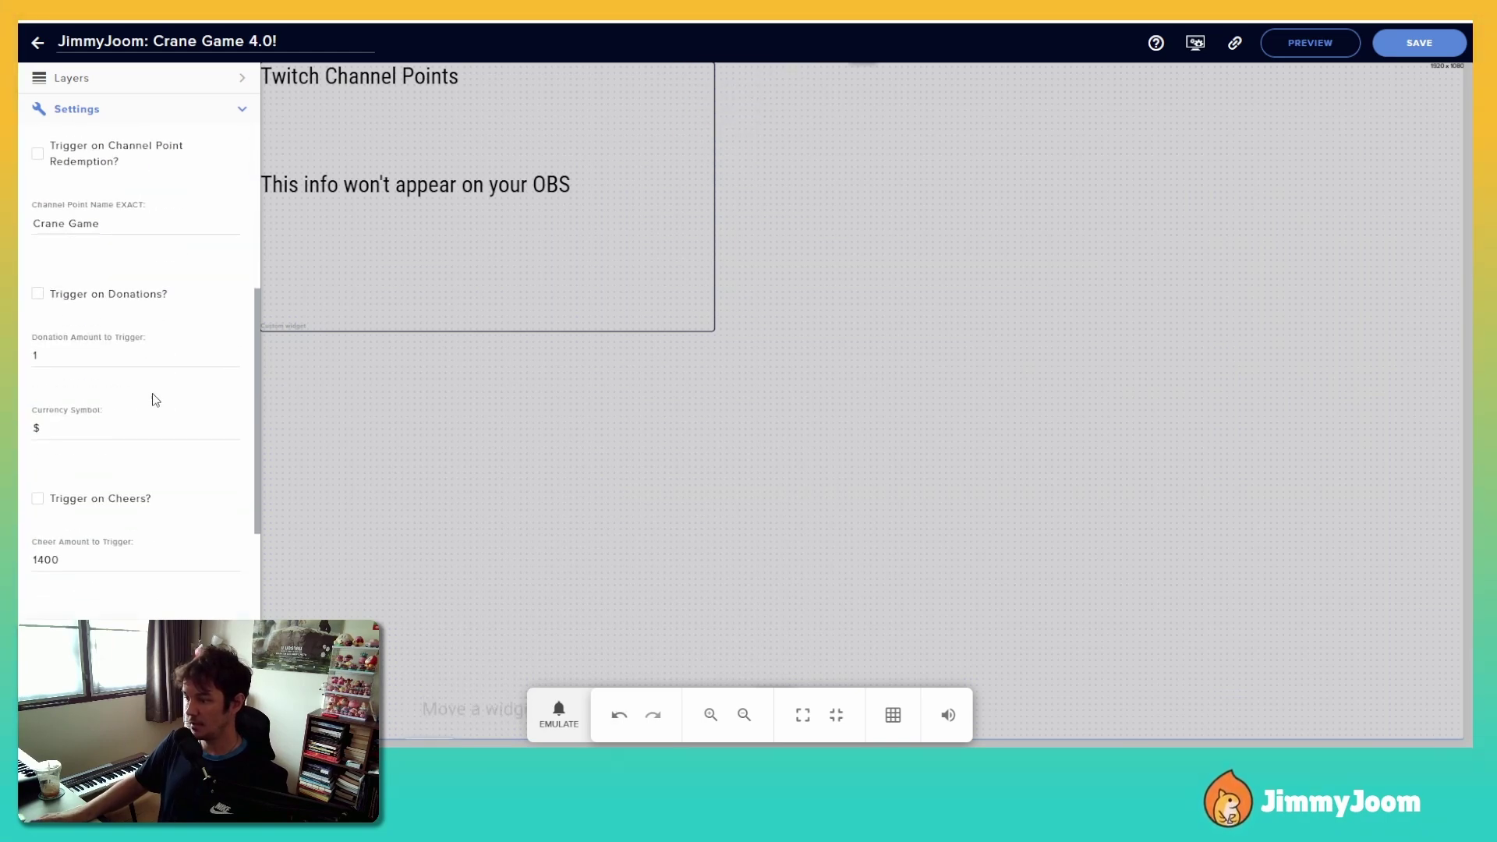
pyautogui.scroll(6, 153, 397)
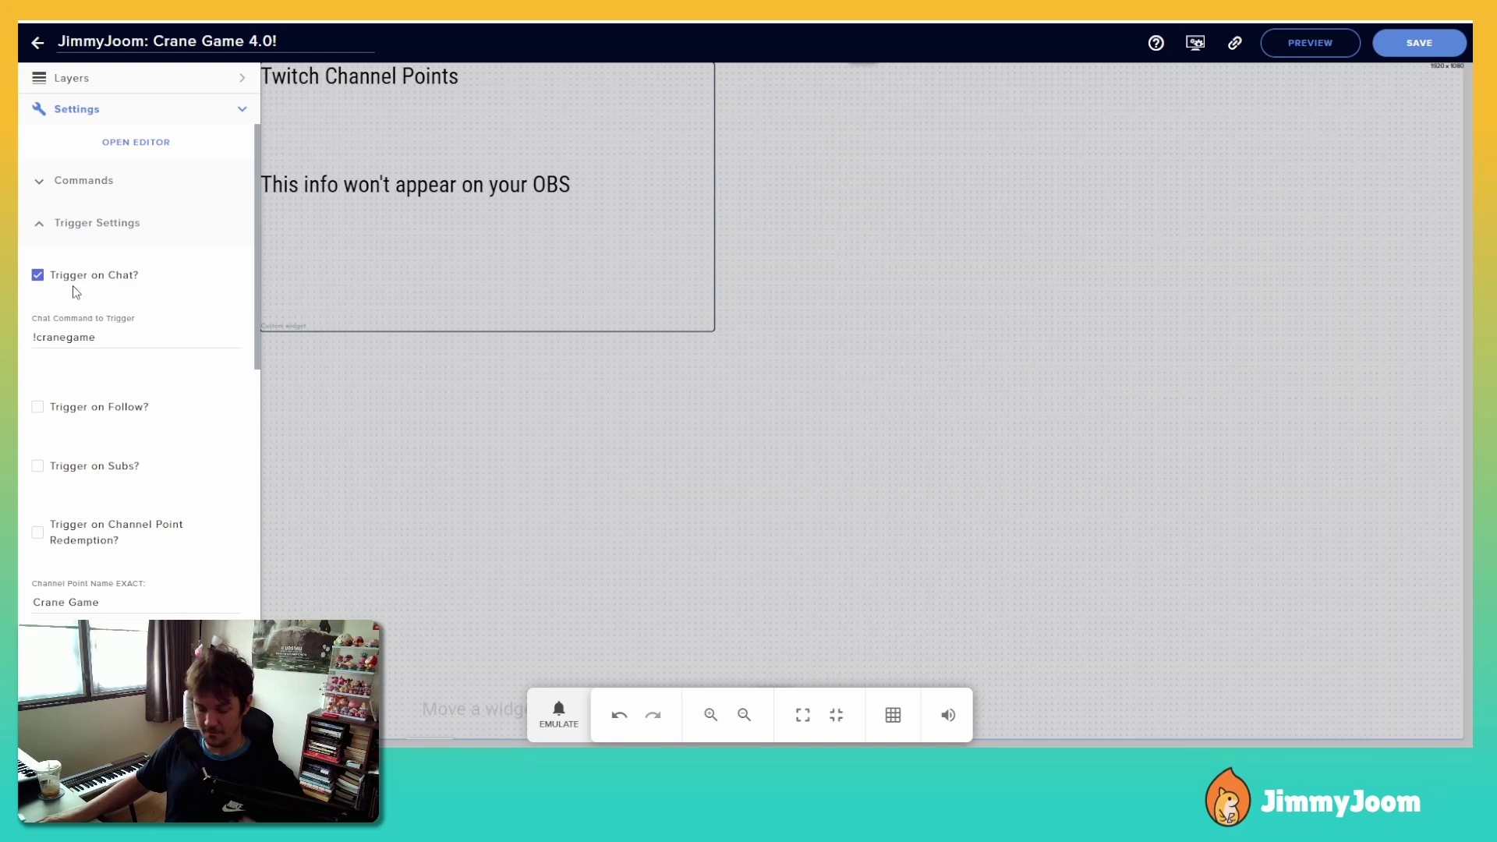
pyautogui.hotkey('ctrl', '+')
pyautogui.click(44, 440)
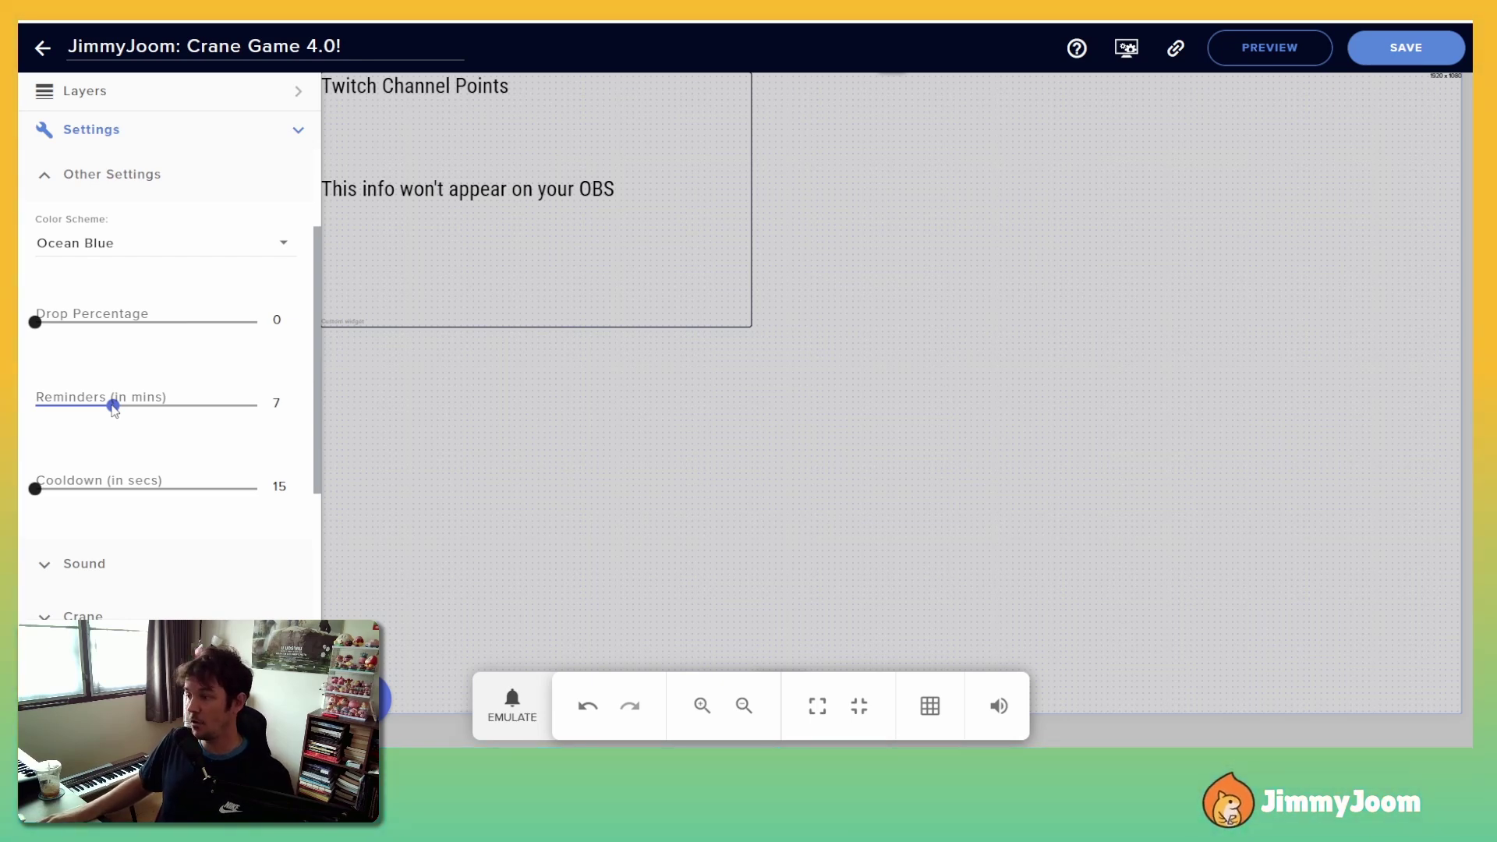
# Set Reminders to 0 minutes and reveal the !leaders, !mypulls and !pull command settings.
pyautogui.moveTo(114, 406); pyautogui.dragTo(31, 403)
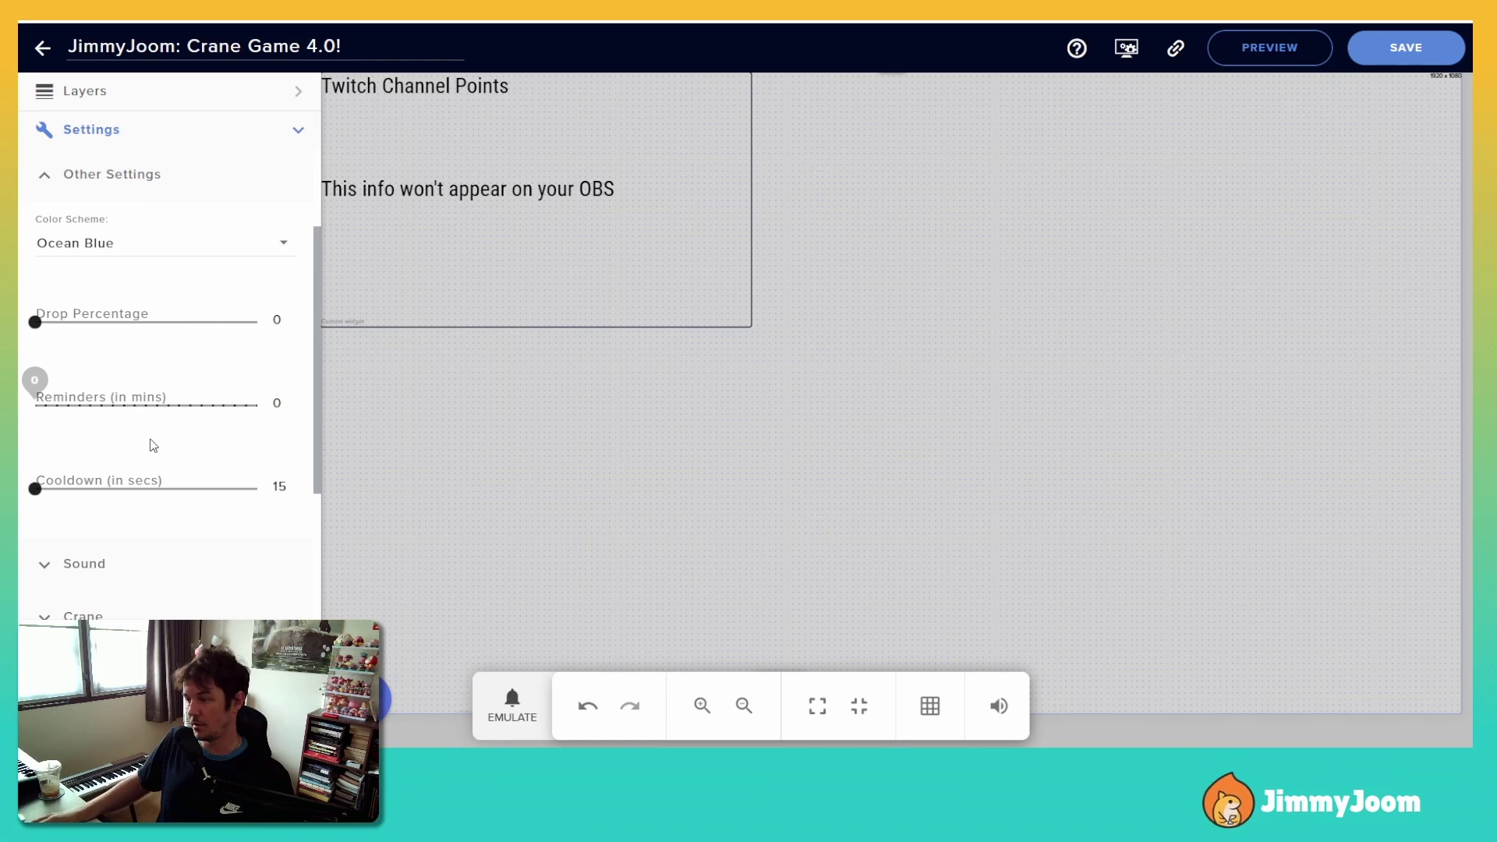
pyautogui.click(44, 224)
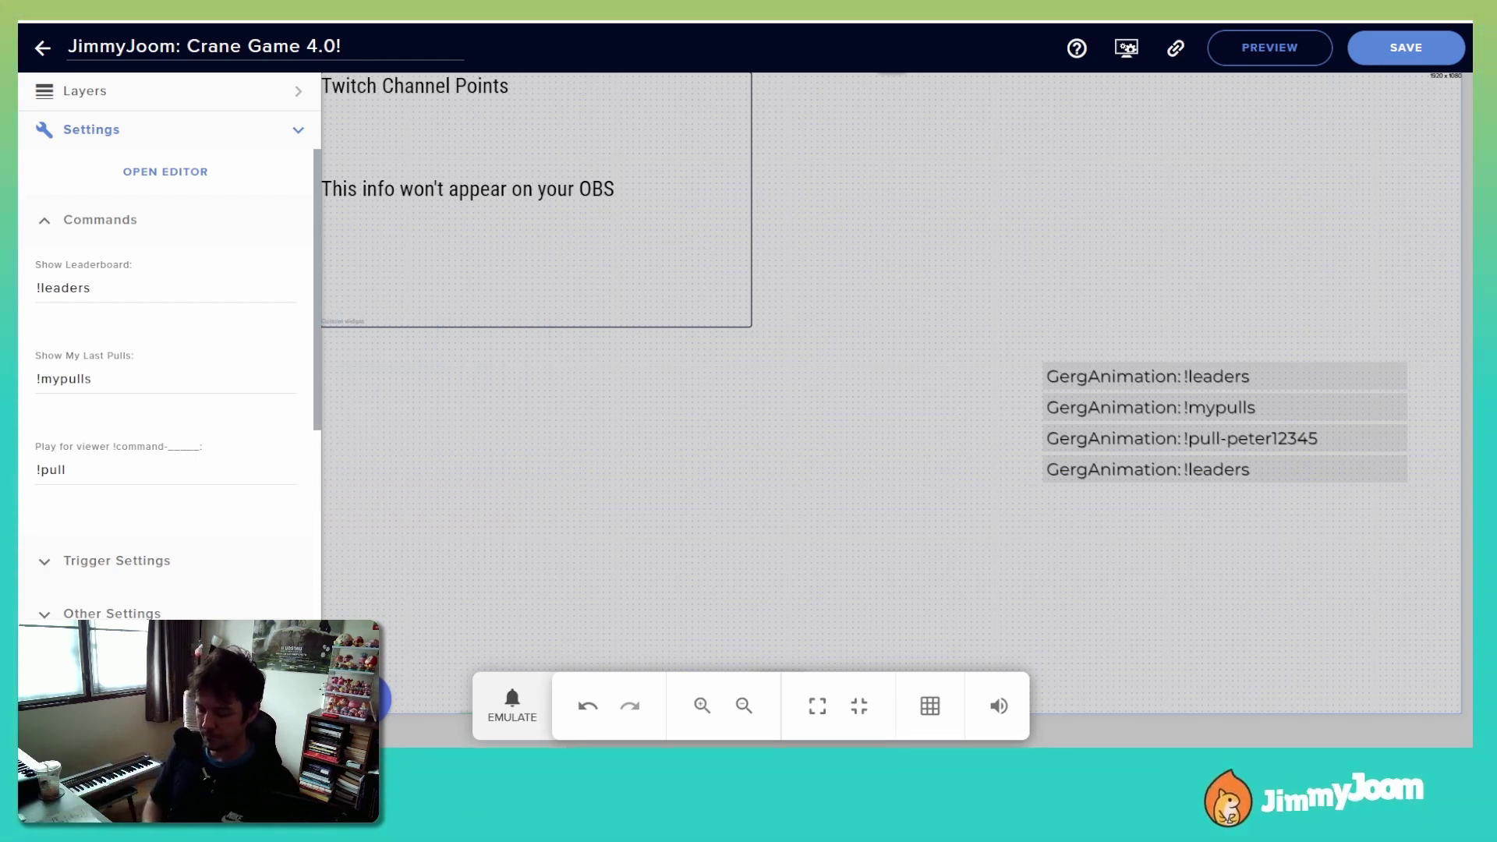
# Re-enable the Follow and 'Crane Game' Channel Point Redemption triggers, then return to the settings sections.
pyautogui.click(277, 560)
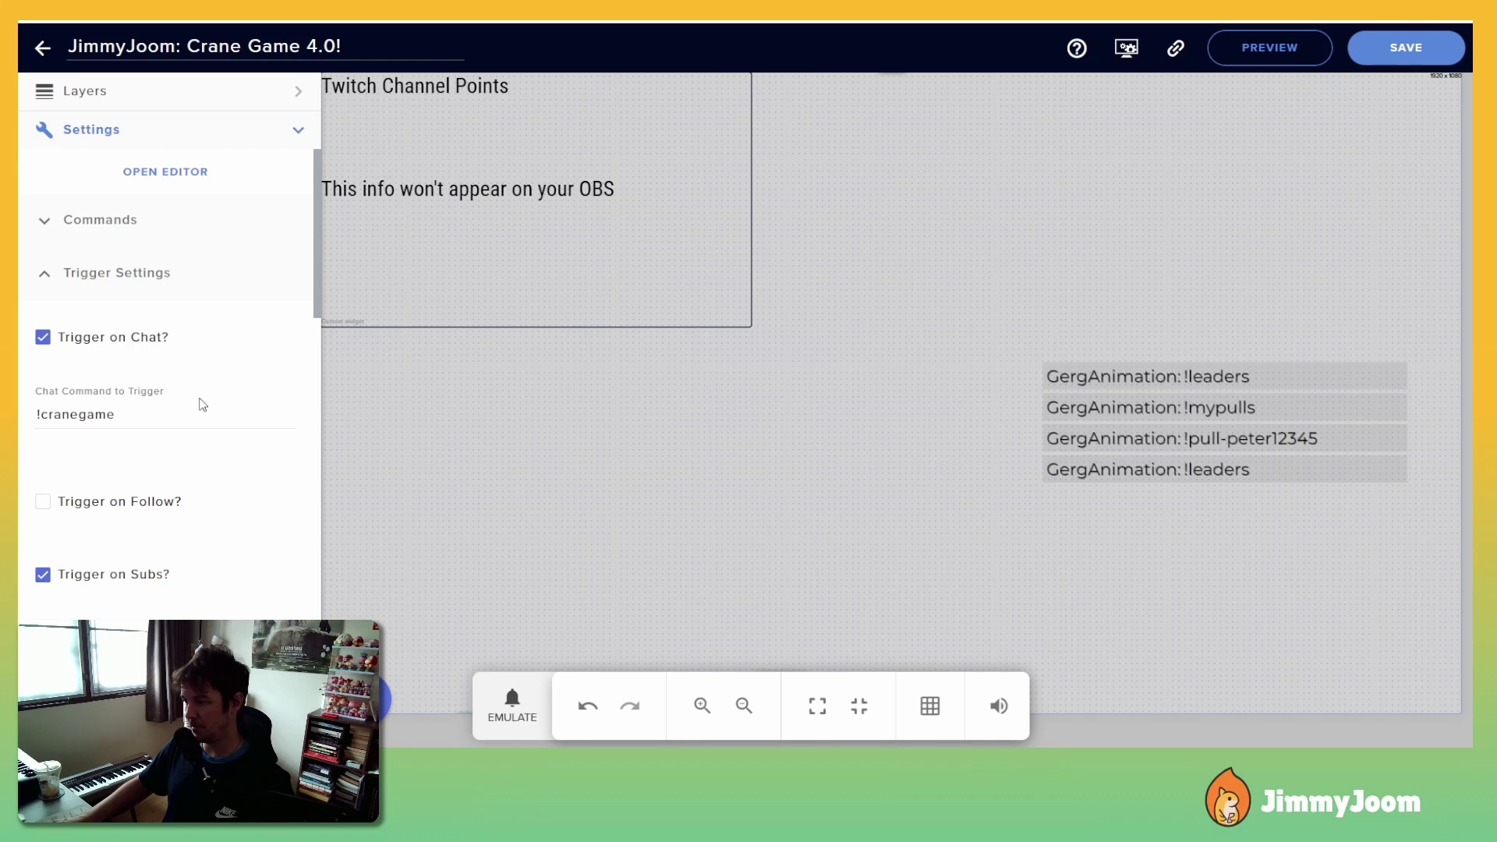
pyautogui.scroll(-2, 187, 402)
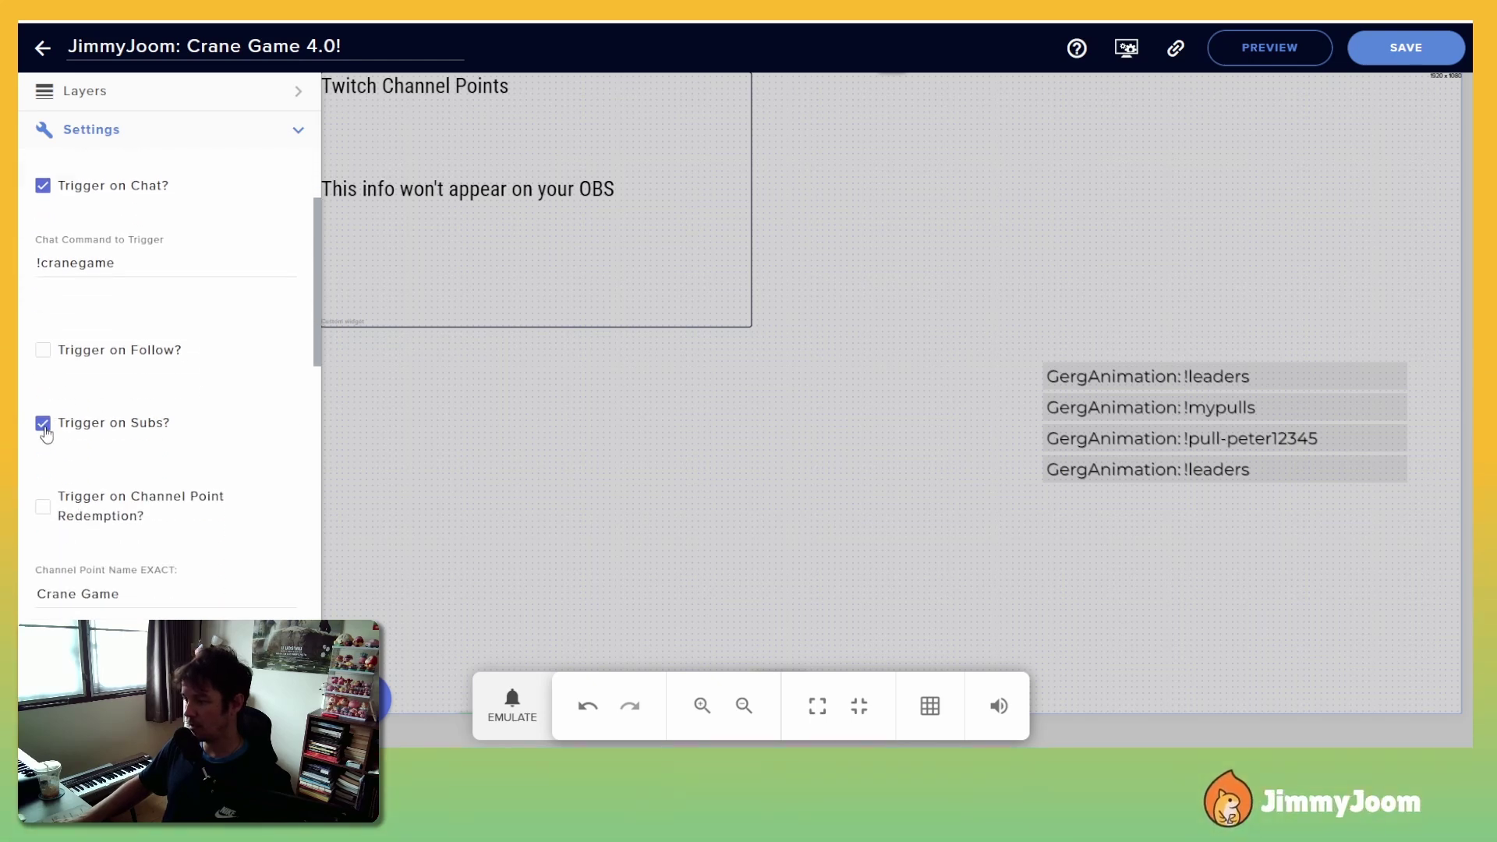
pyautogui.click(42, 357)
pyautogui.scroll(-2, 41, 359)
pyautogui.click(43, 357)
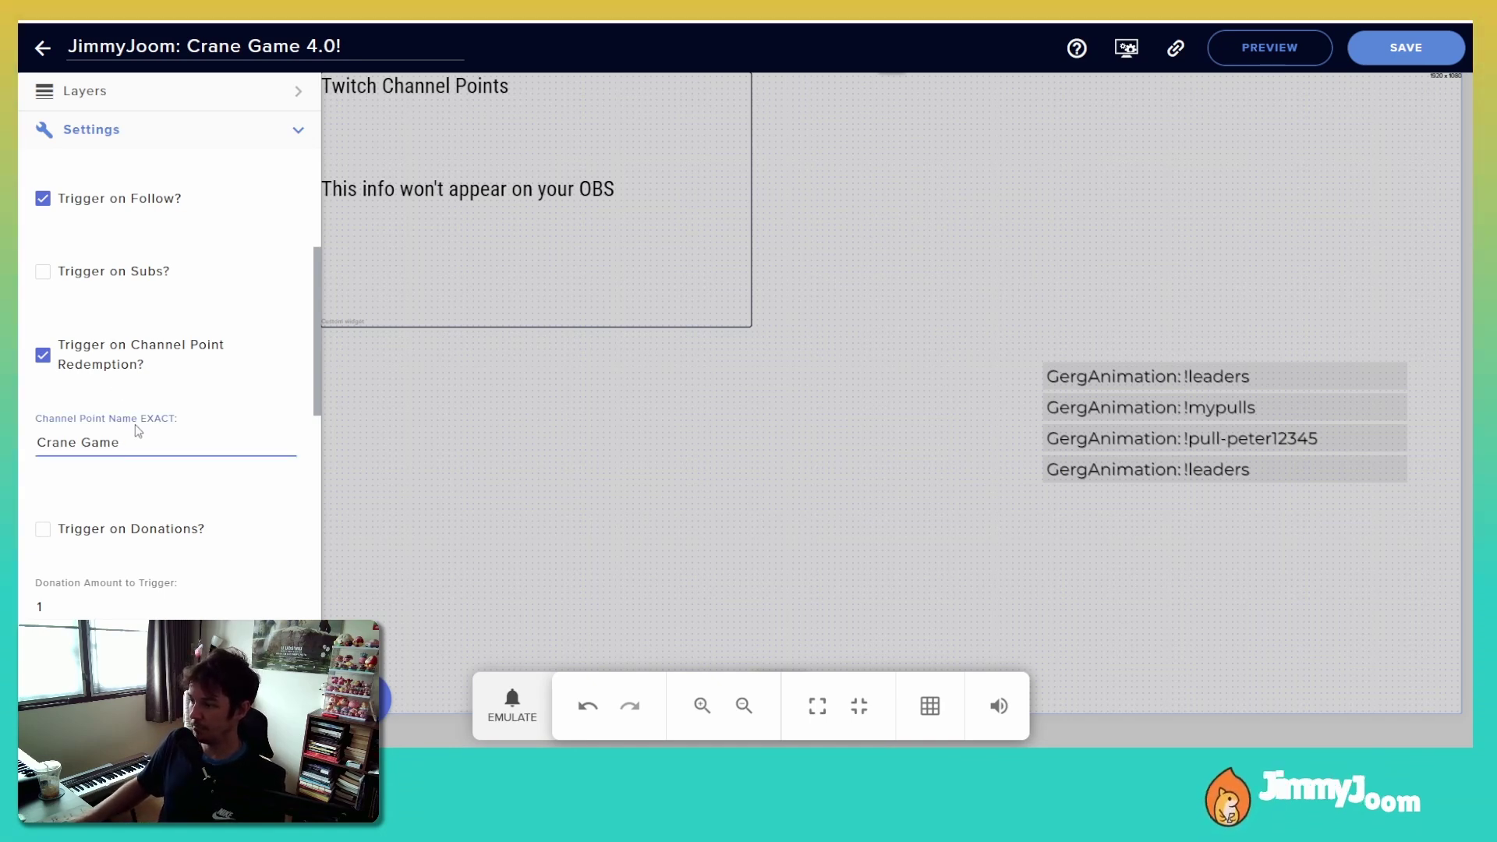
pyautogui.click(50, 228)
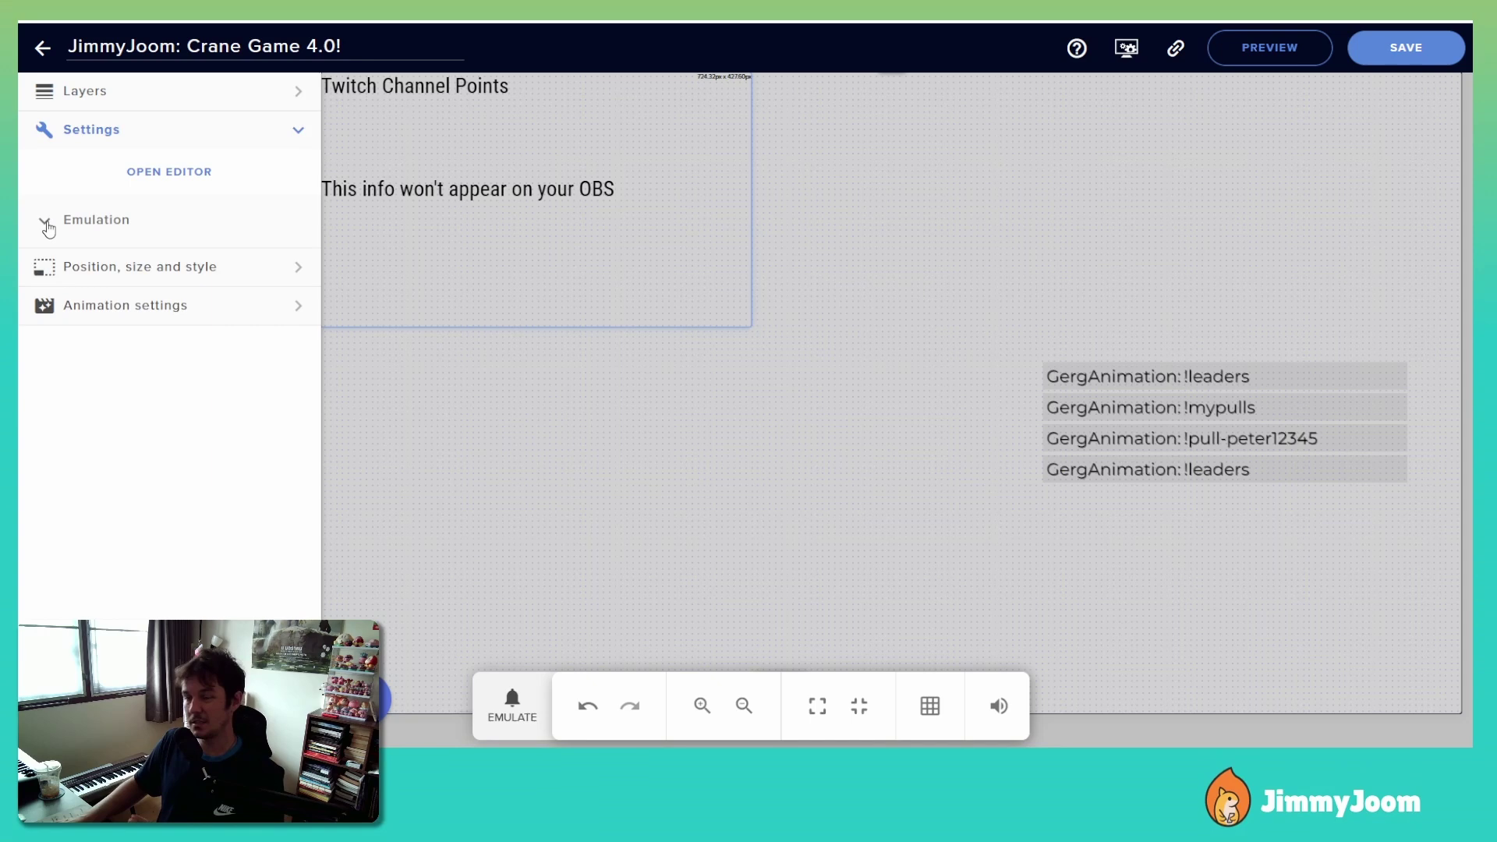
# Fire an emulated Crane Game channel-point redemption to test the prize animation.
pyautogui.click(47, 226)
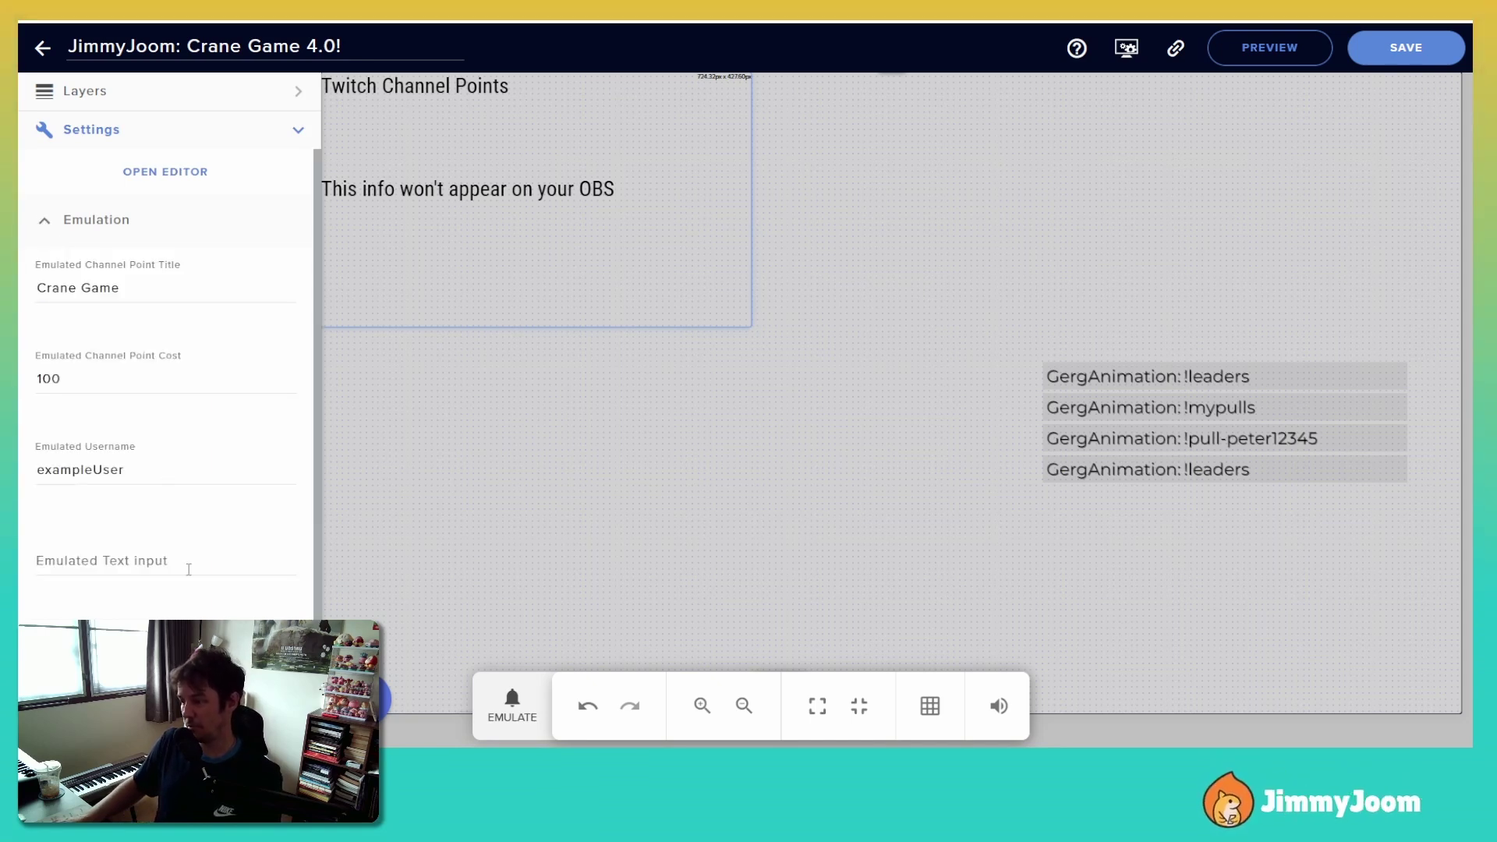
pyautogui.scroll(-1, 185, 569)
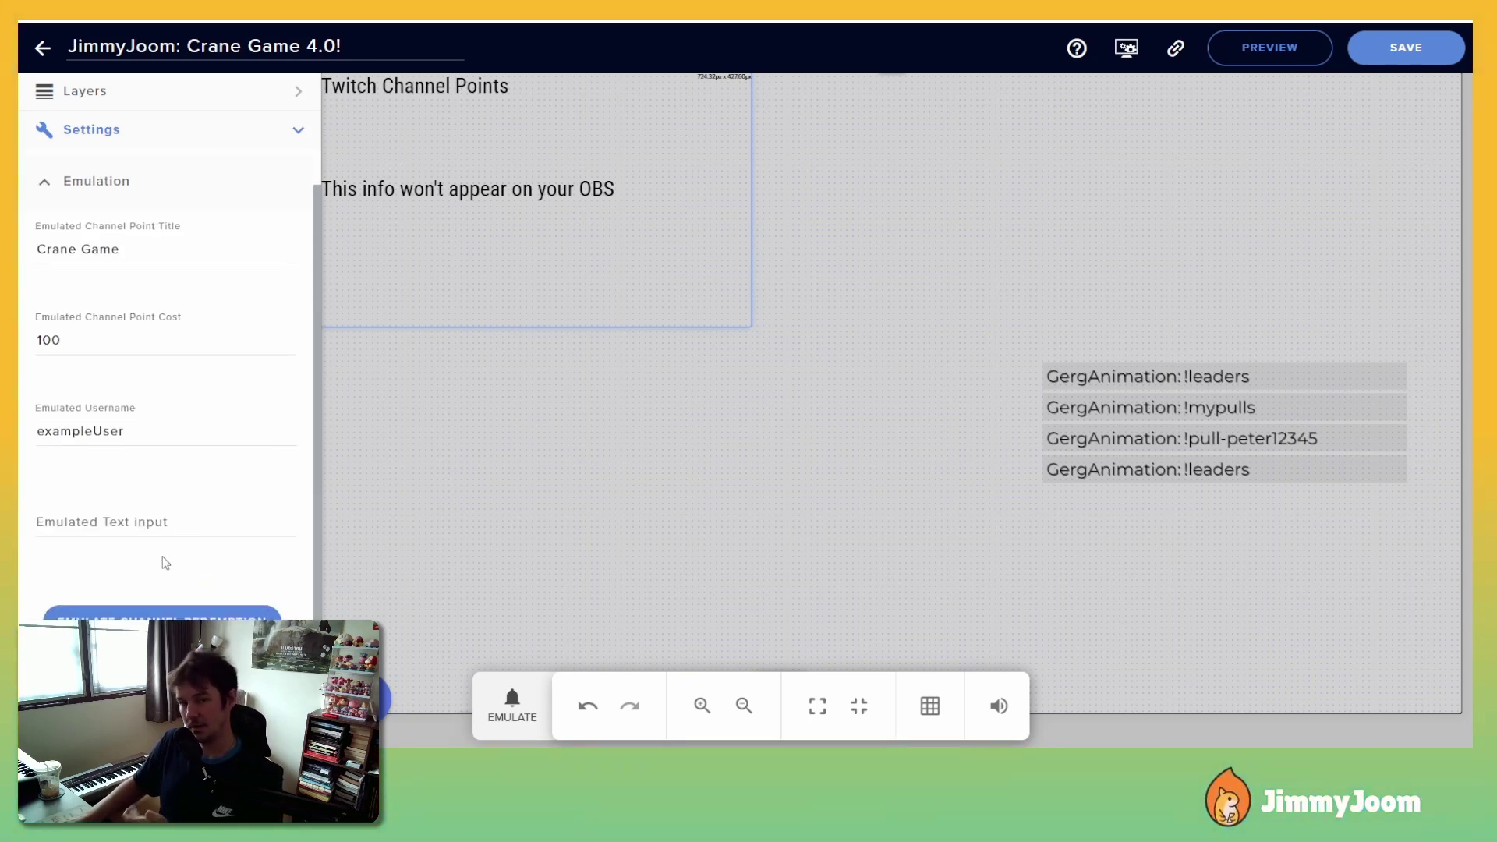
pyautogui.click(185, 612)
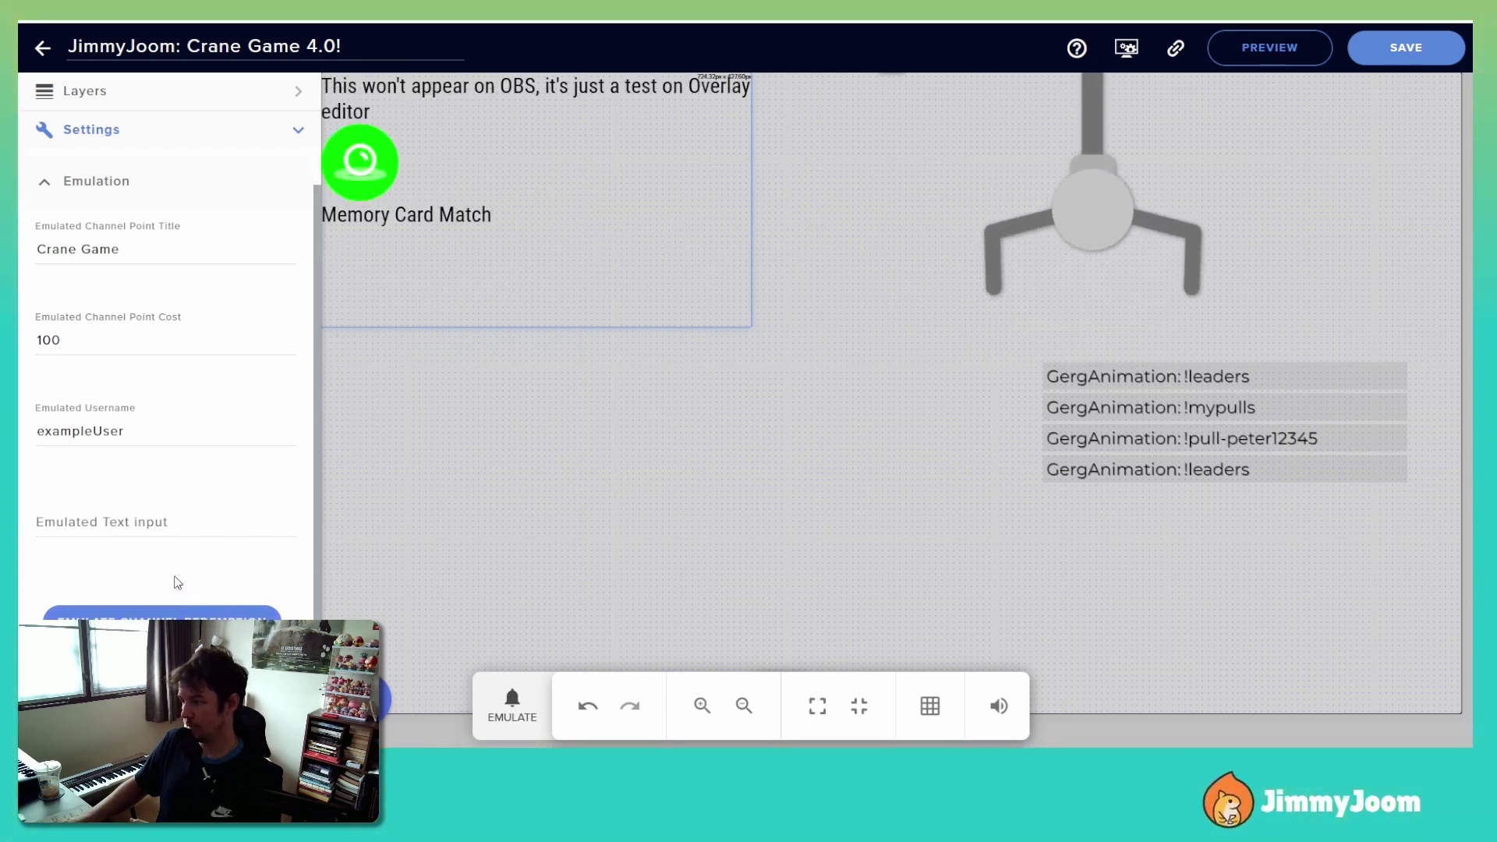
# Collapse the Emulation section and move the bottom toolbar to the canvas's lower right.
pyautogui.scroll(1, 162, 441)
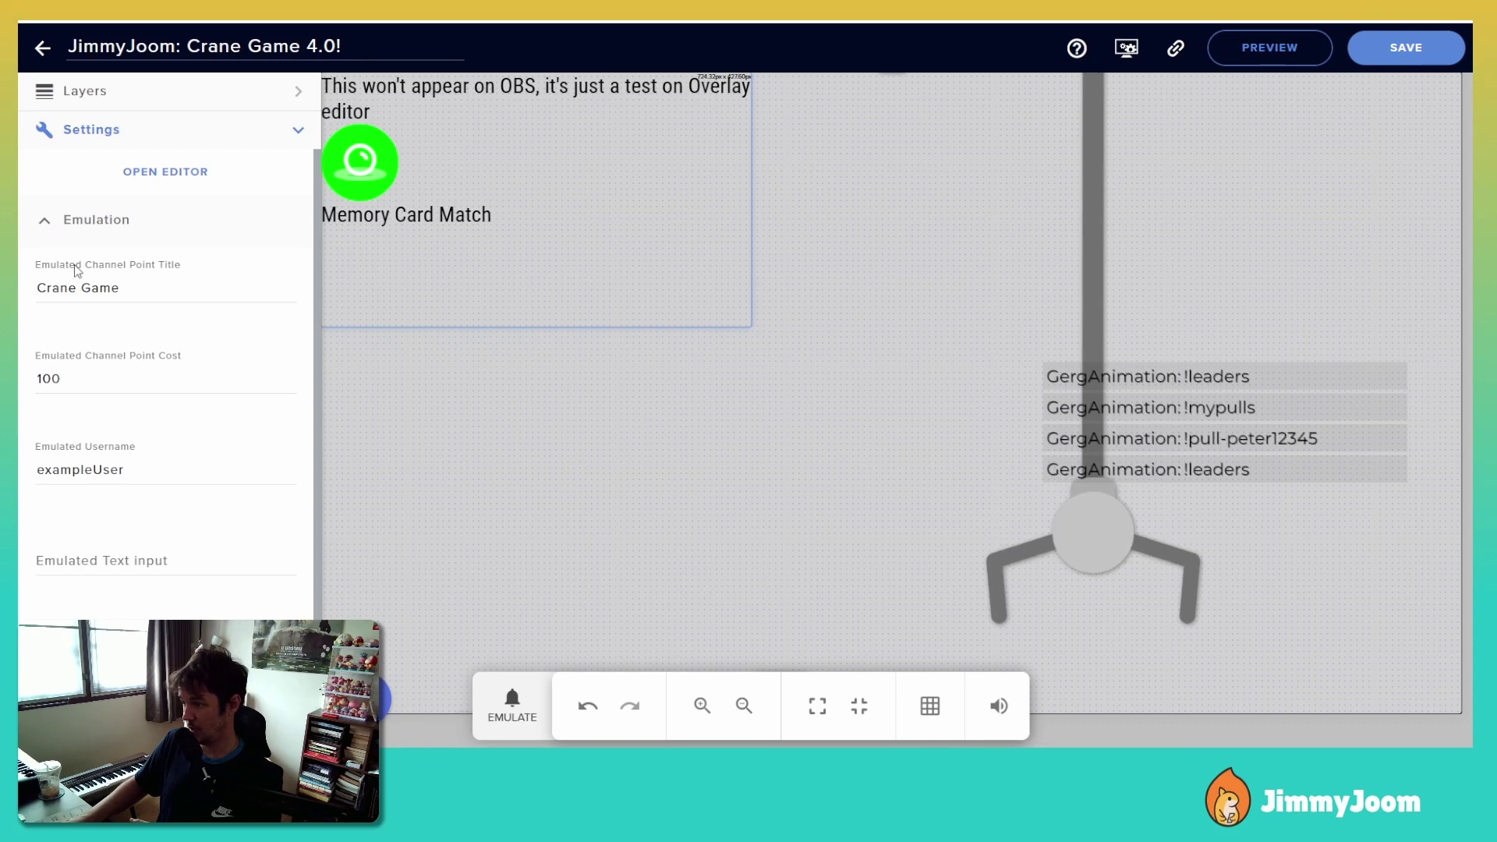
pyautogui.click(53, 234)
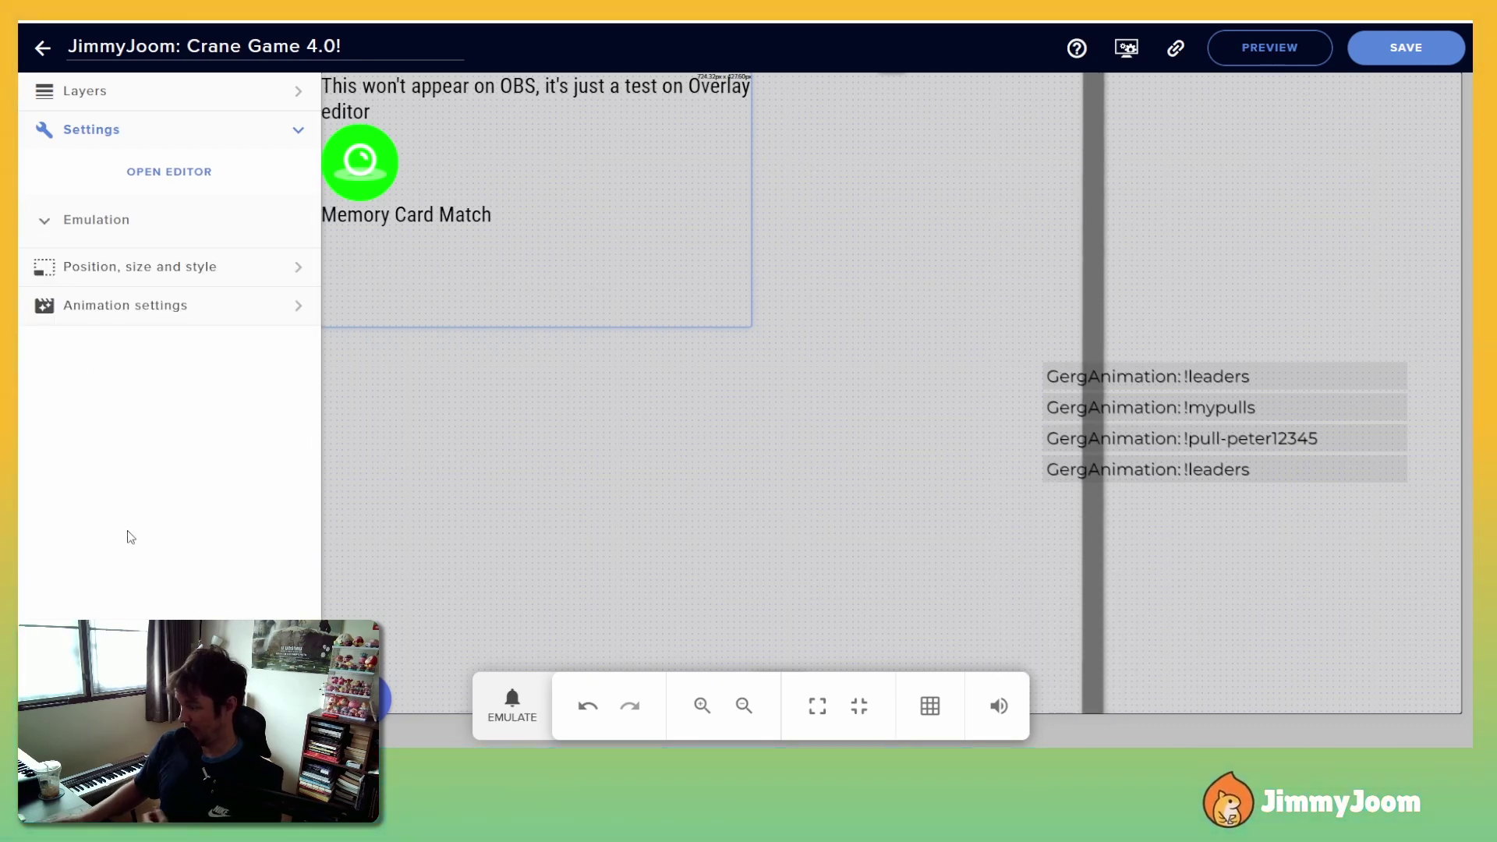
pyautogui.moveTo(805, 676); pyautogui.dragTo(1225, 690)
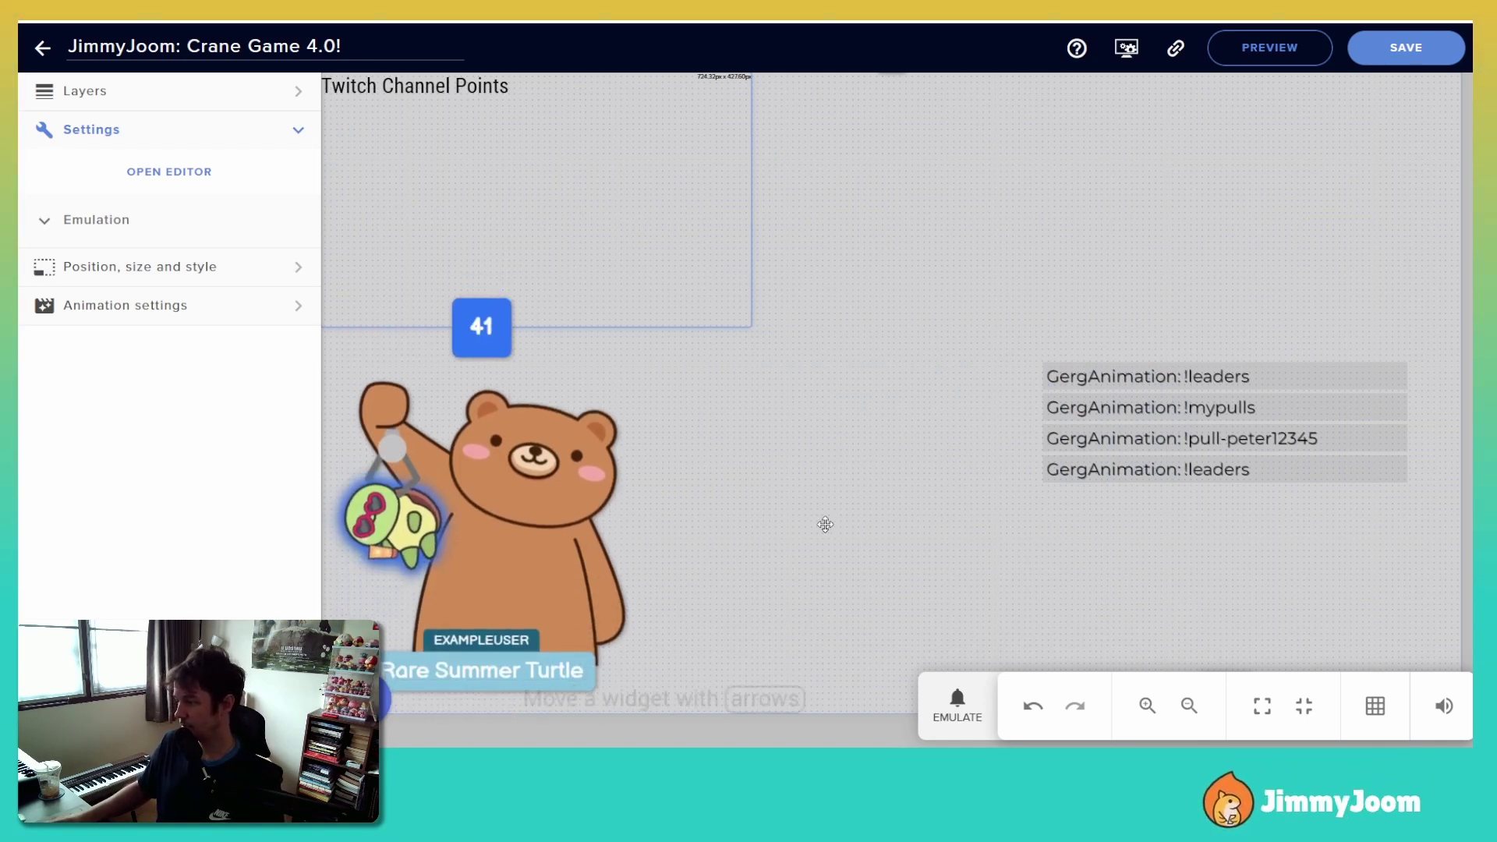
# Enable Trigger on Donations for $1 donations, then collapse Trigger Settings to reach Other Settings.
pyautogui.scroll(-5, 101, 395)
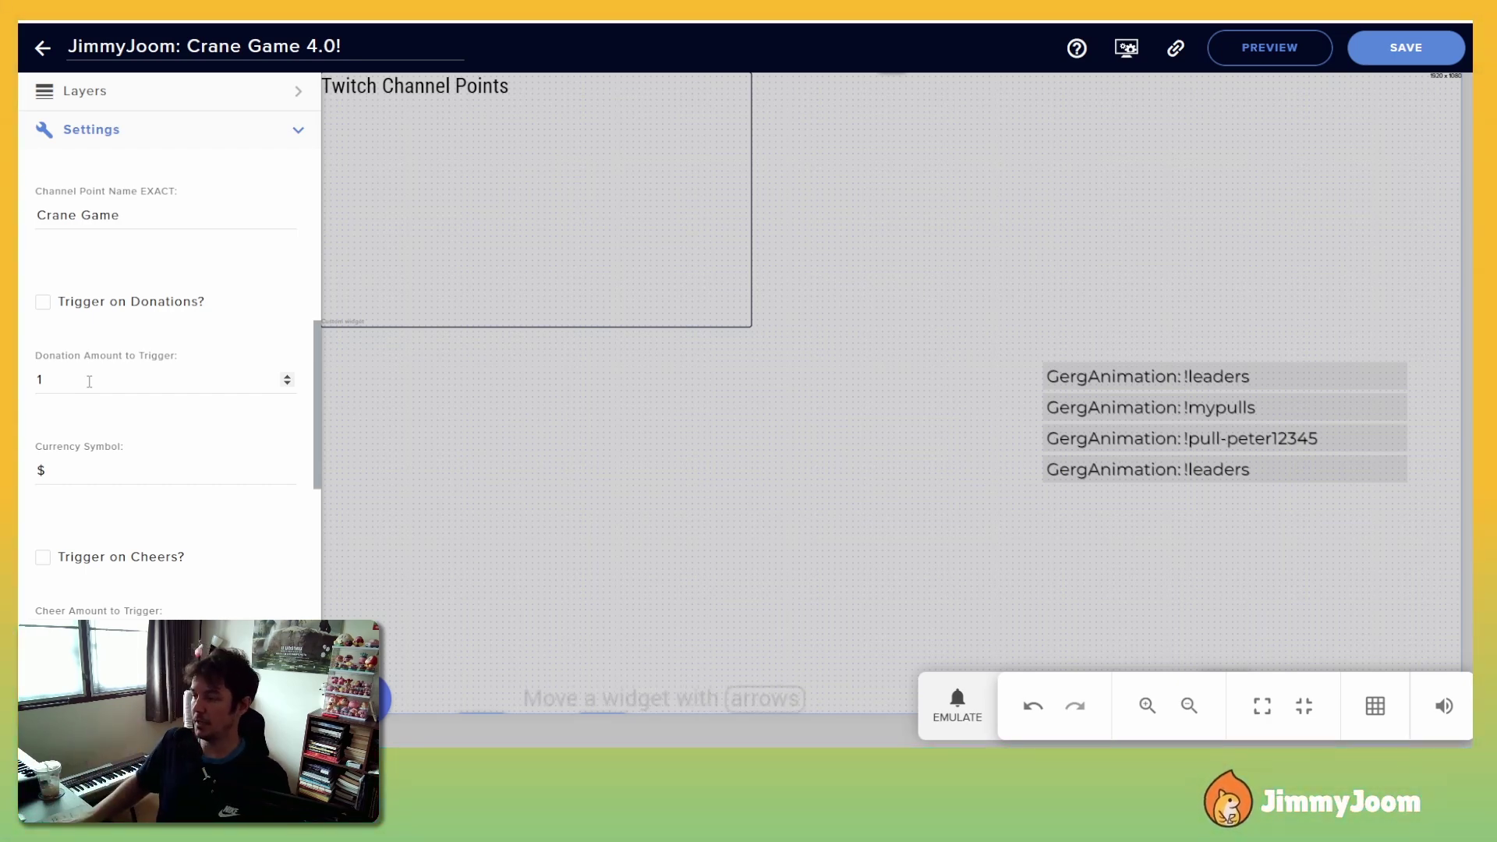
pyautogui.click(44, 304)
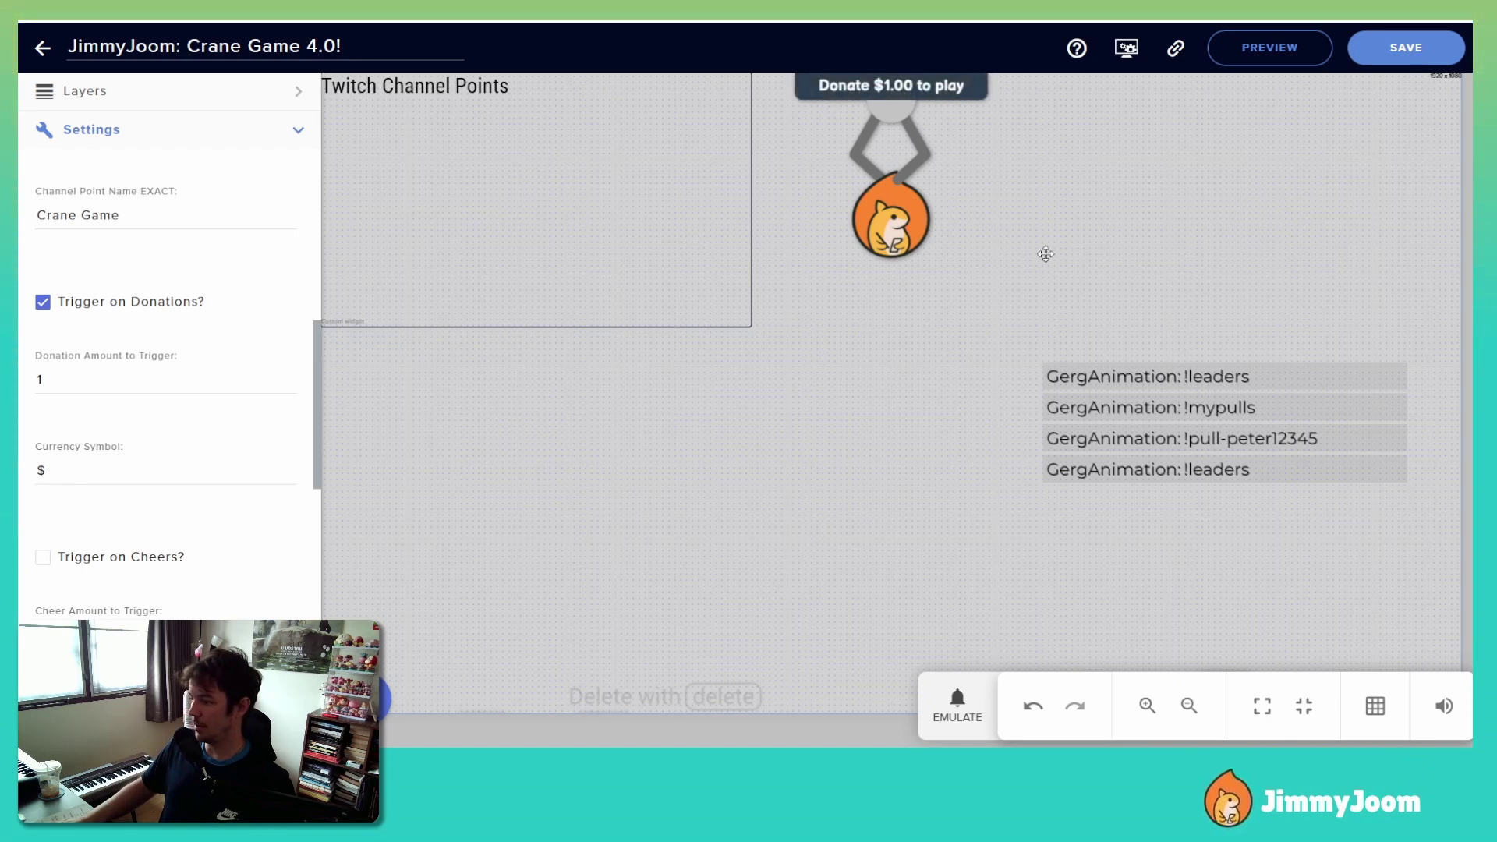
pyautogui.scroll(-1, 156, 397)
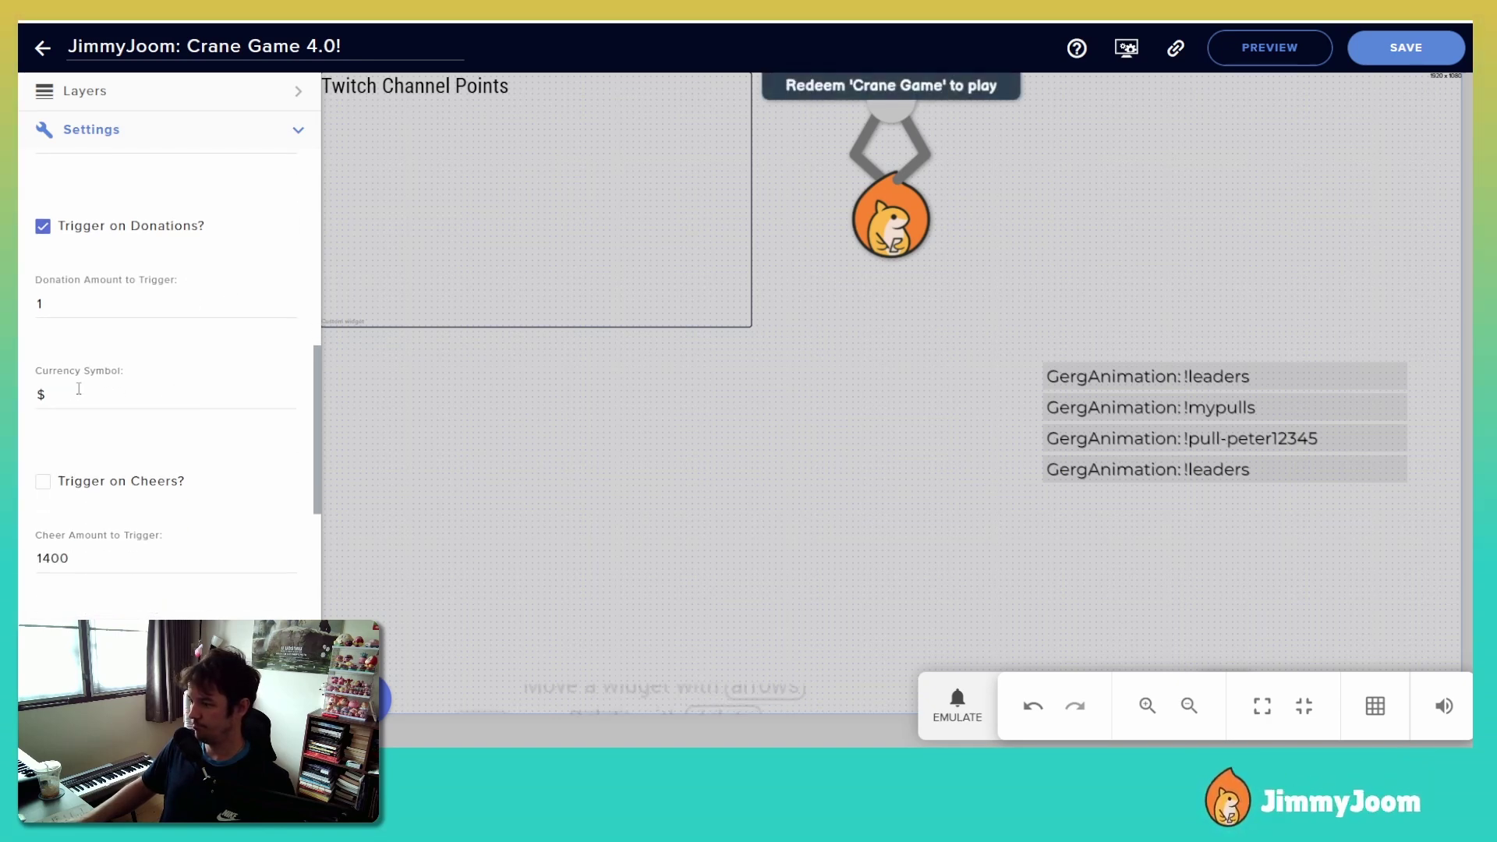
pyautogui.scroll(-2, 250, 479)
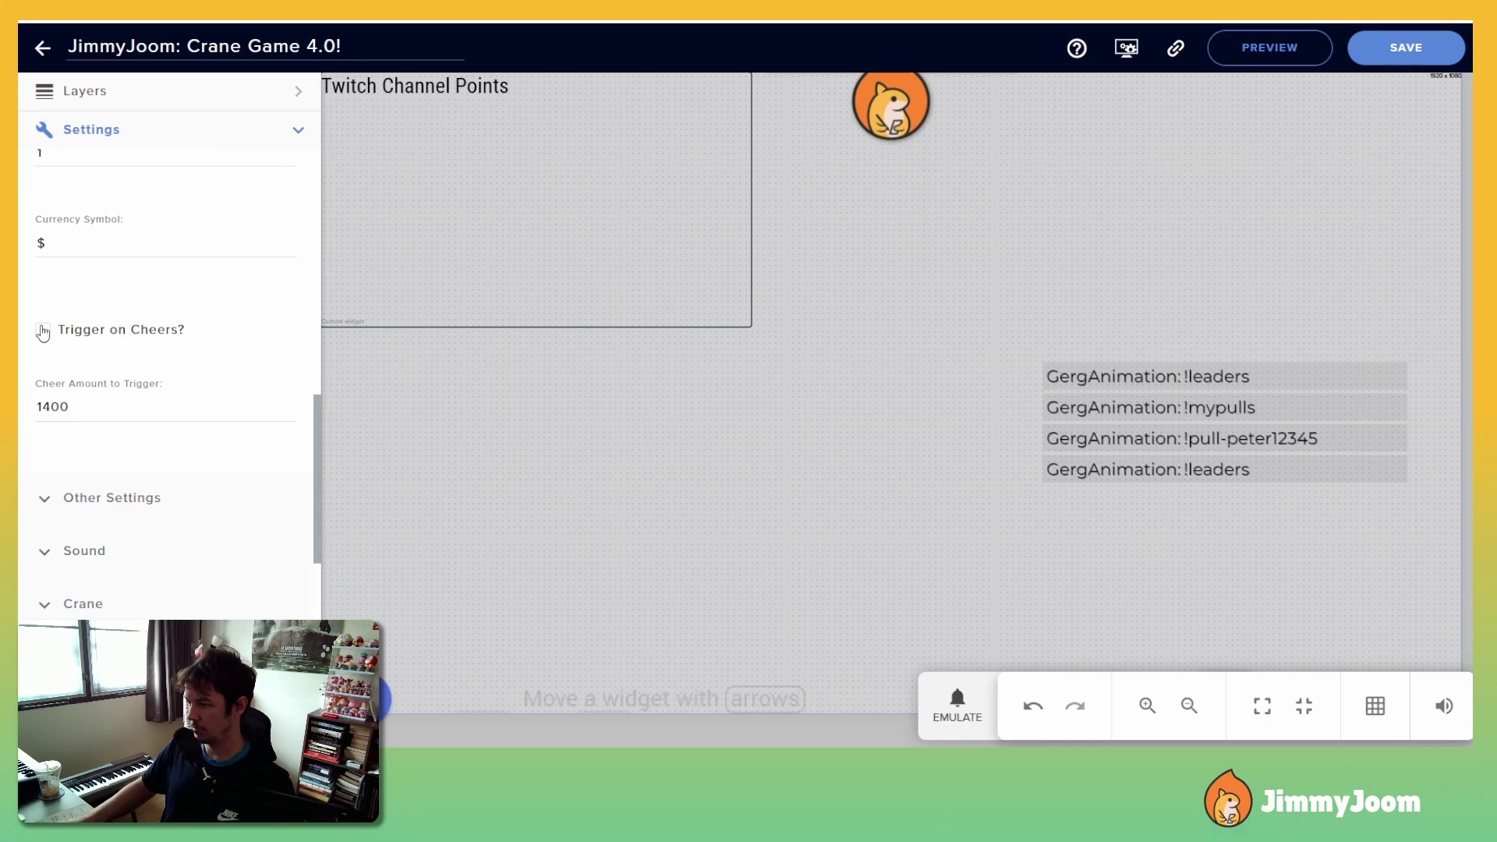
pyautogui.scroll(6, 87, 333)
pyautogui.scroll(3, 87, 334)
pyautogui.click(117, 271)
pyautogui.scroll(-2, 273, 356)
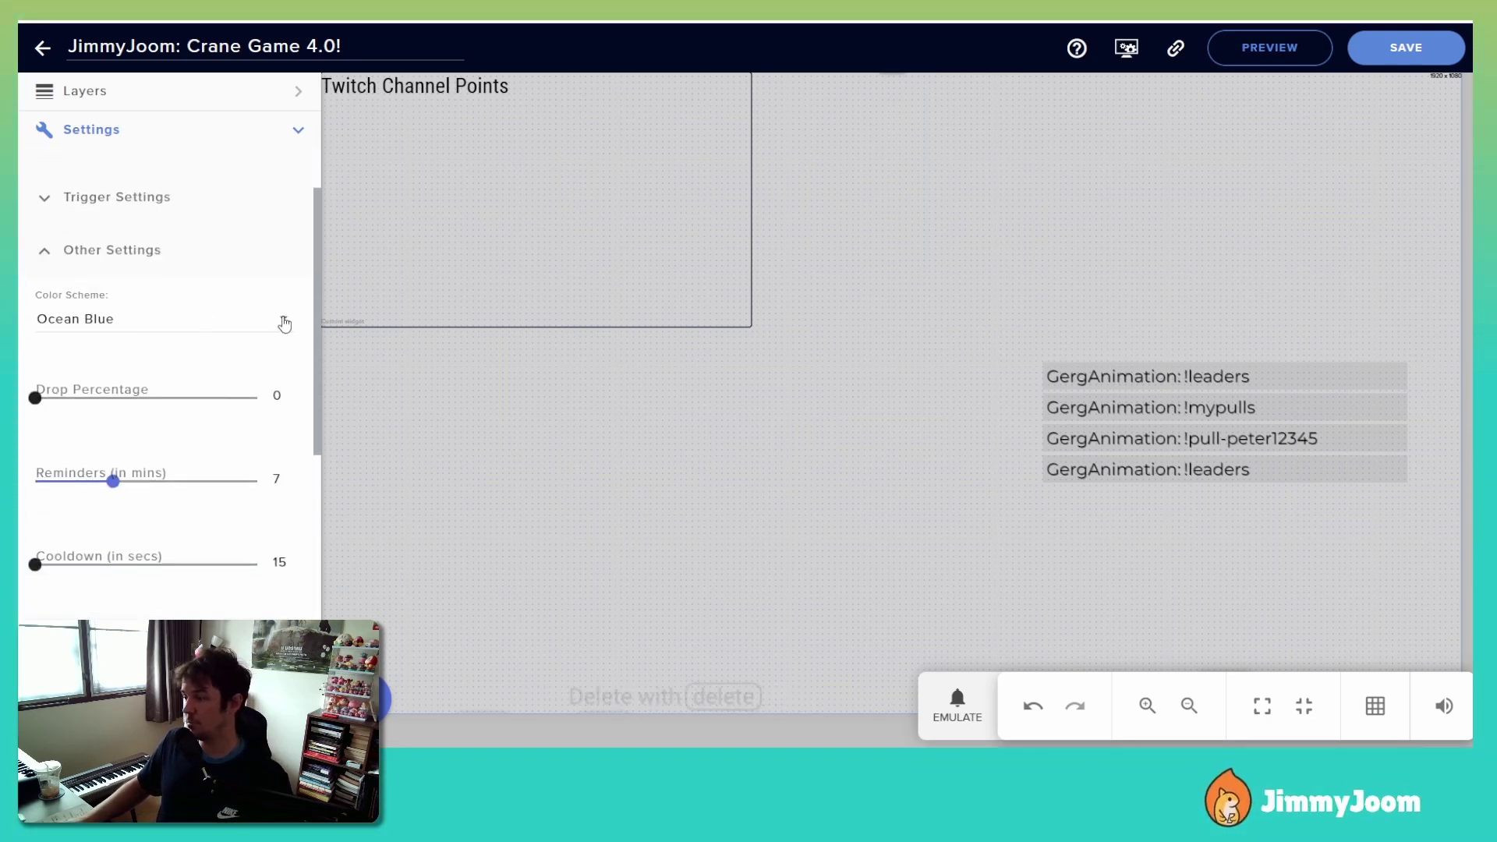
# Try the Wooden Orange colour scheme, then settle on Forest Green for the crane widget.
pyautogui.click(284, 324)
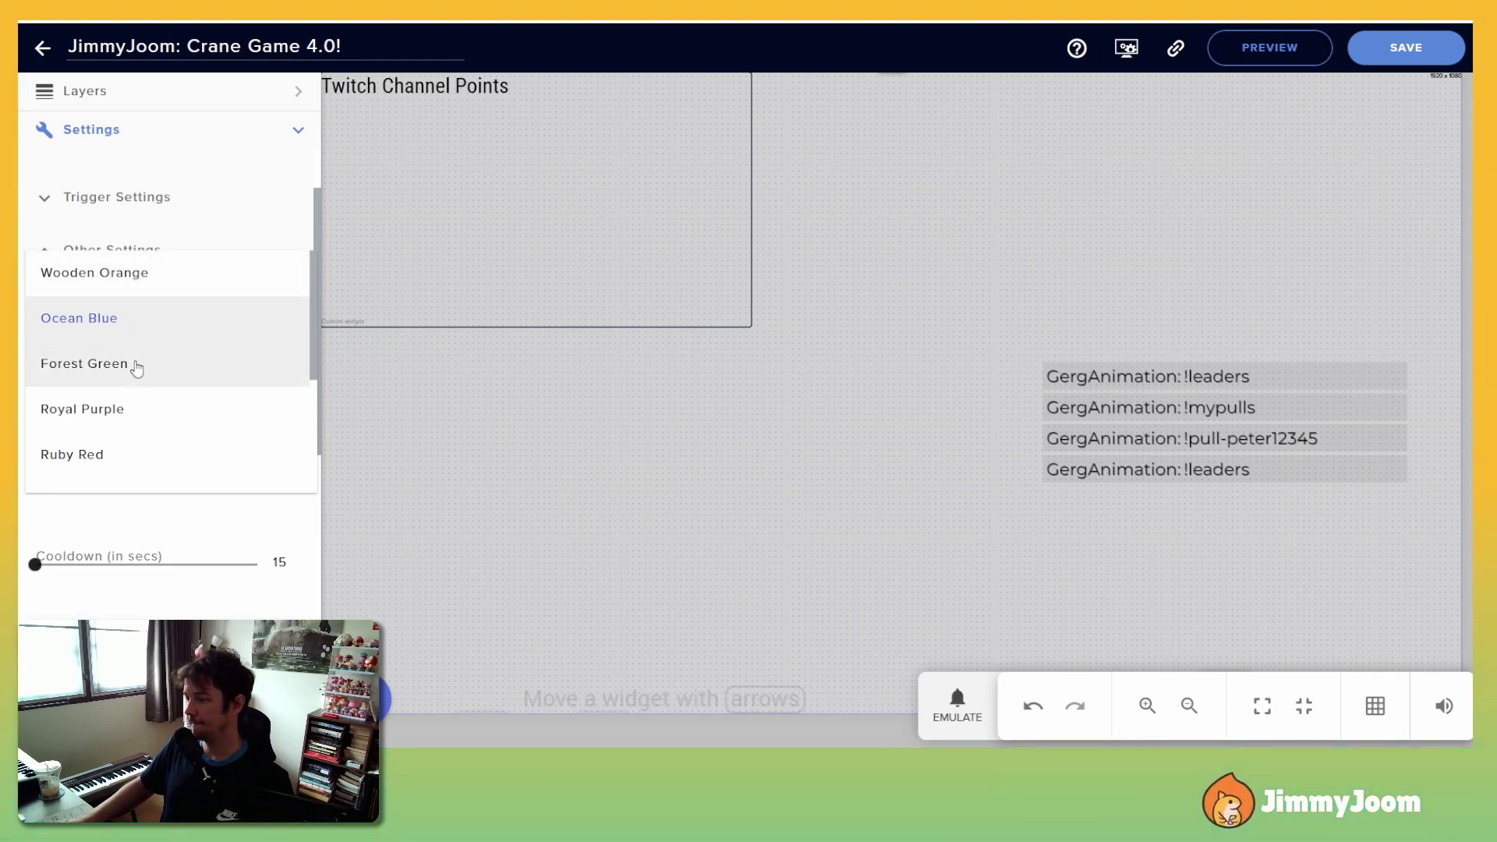
pyautogui.click(129, 274)
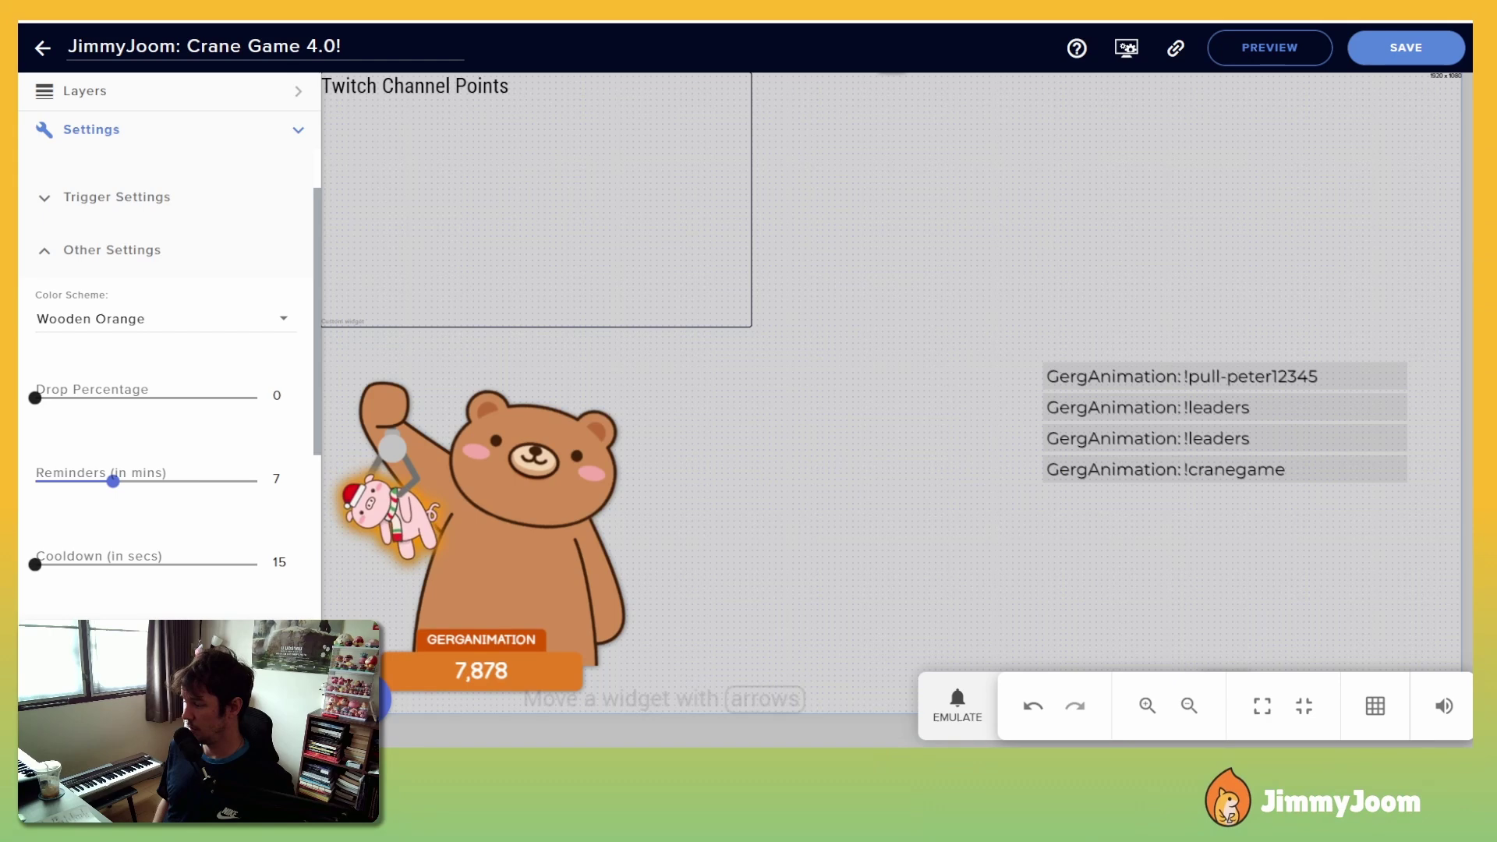
pyautogui.click(195, 319)
pyautogui.click(231, 418)
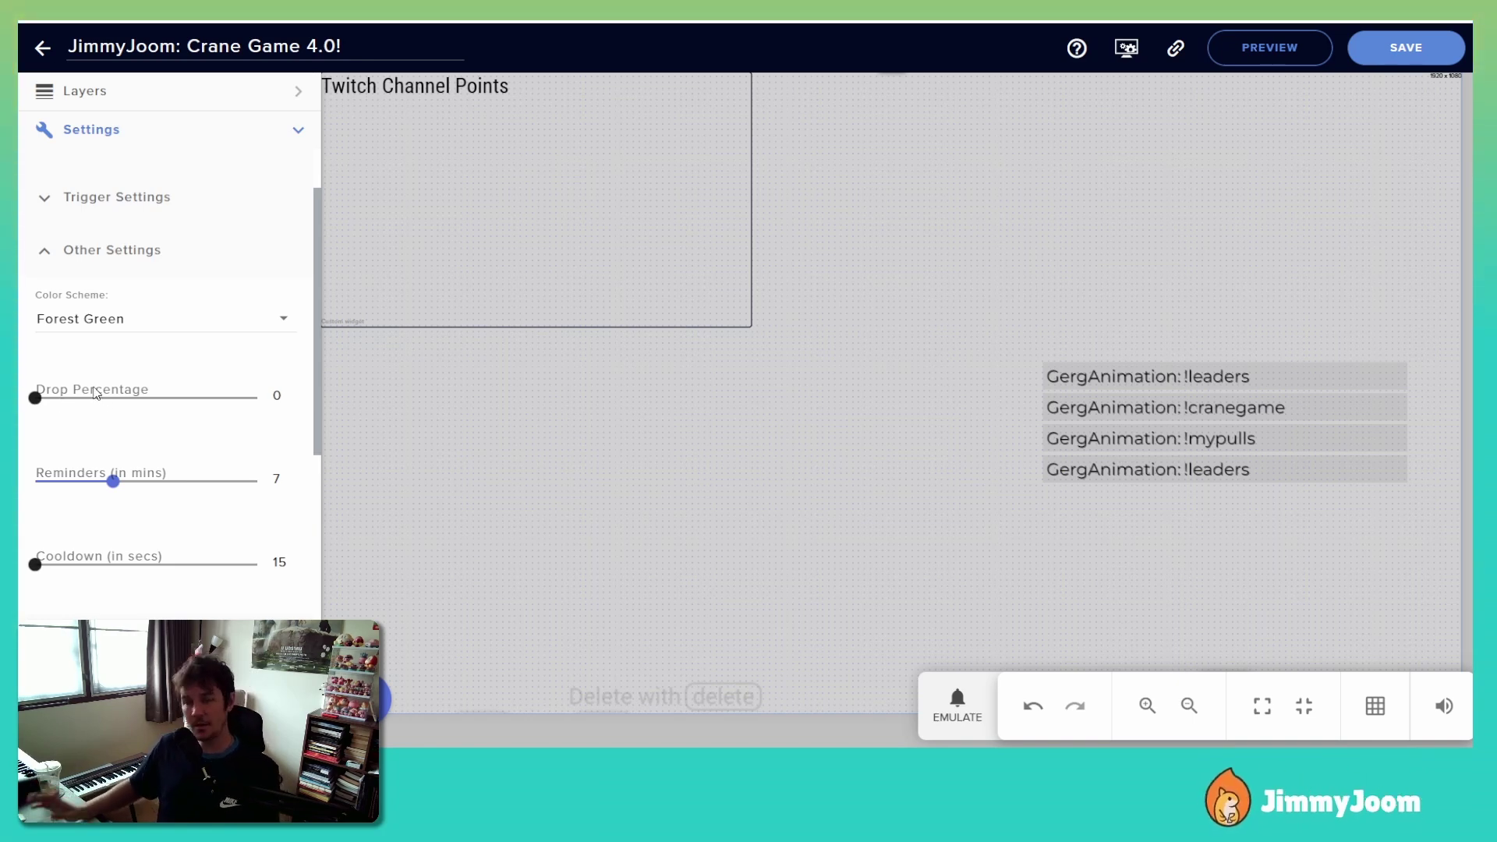
# Experiment with the Drop Percentage slider, leaving it at 0.
pyautogui.moveTo(91, 393); pyautogui.dragTo(262, 371)
pyautogui.click(143, 394)
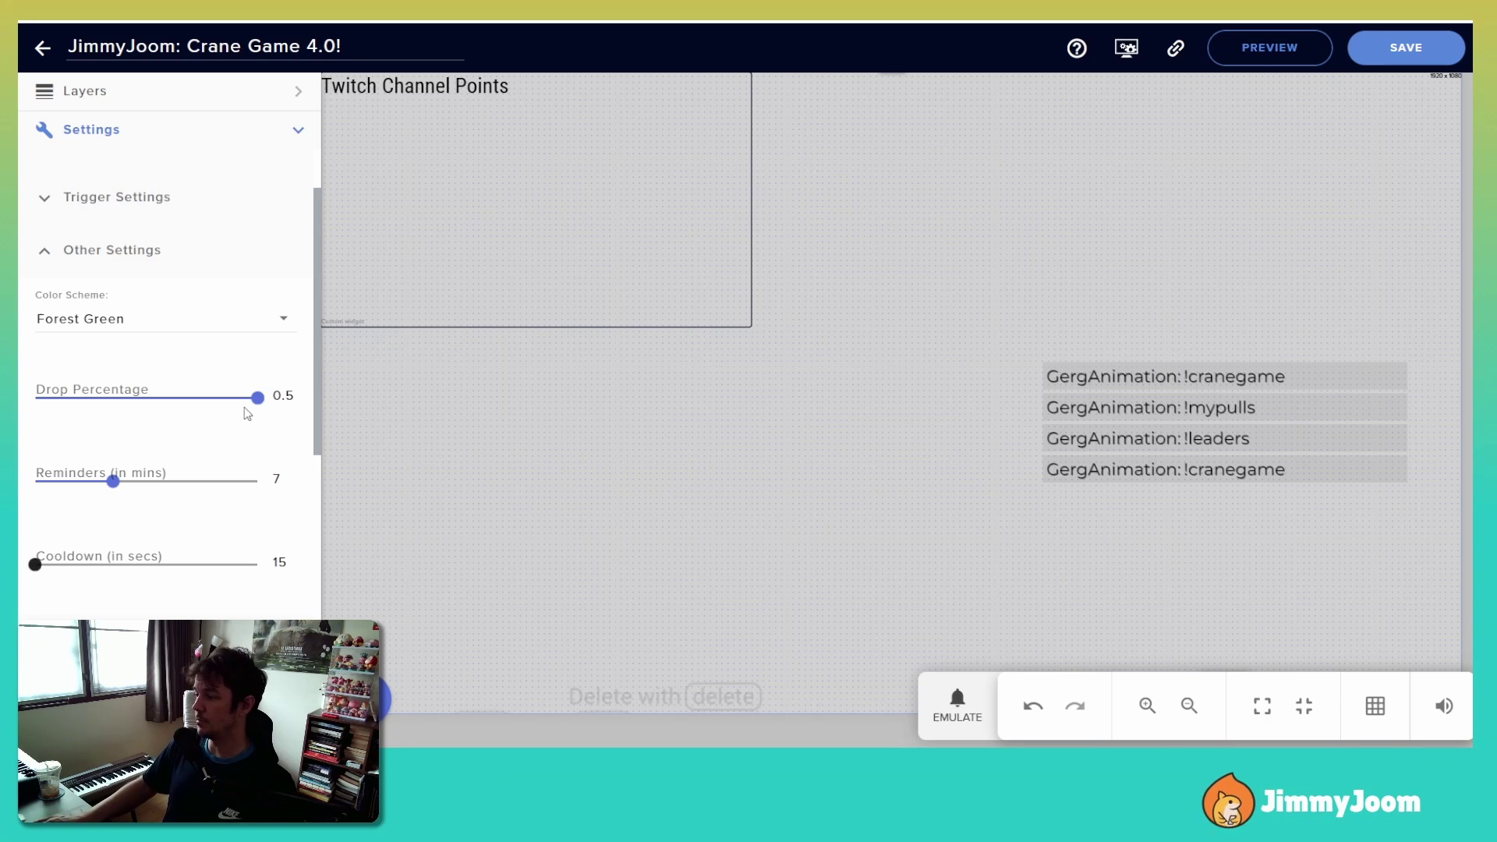
pyautogui.moveTo(189, 395); pyautogui.dragTo(29, 398)
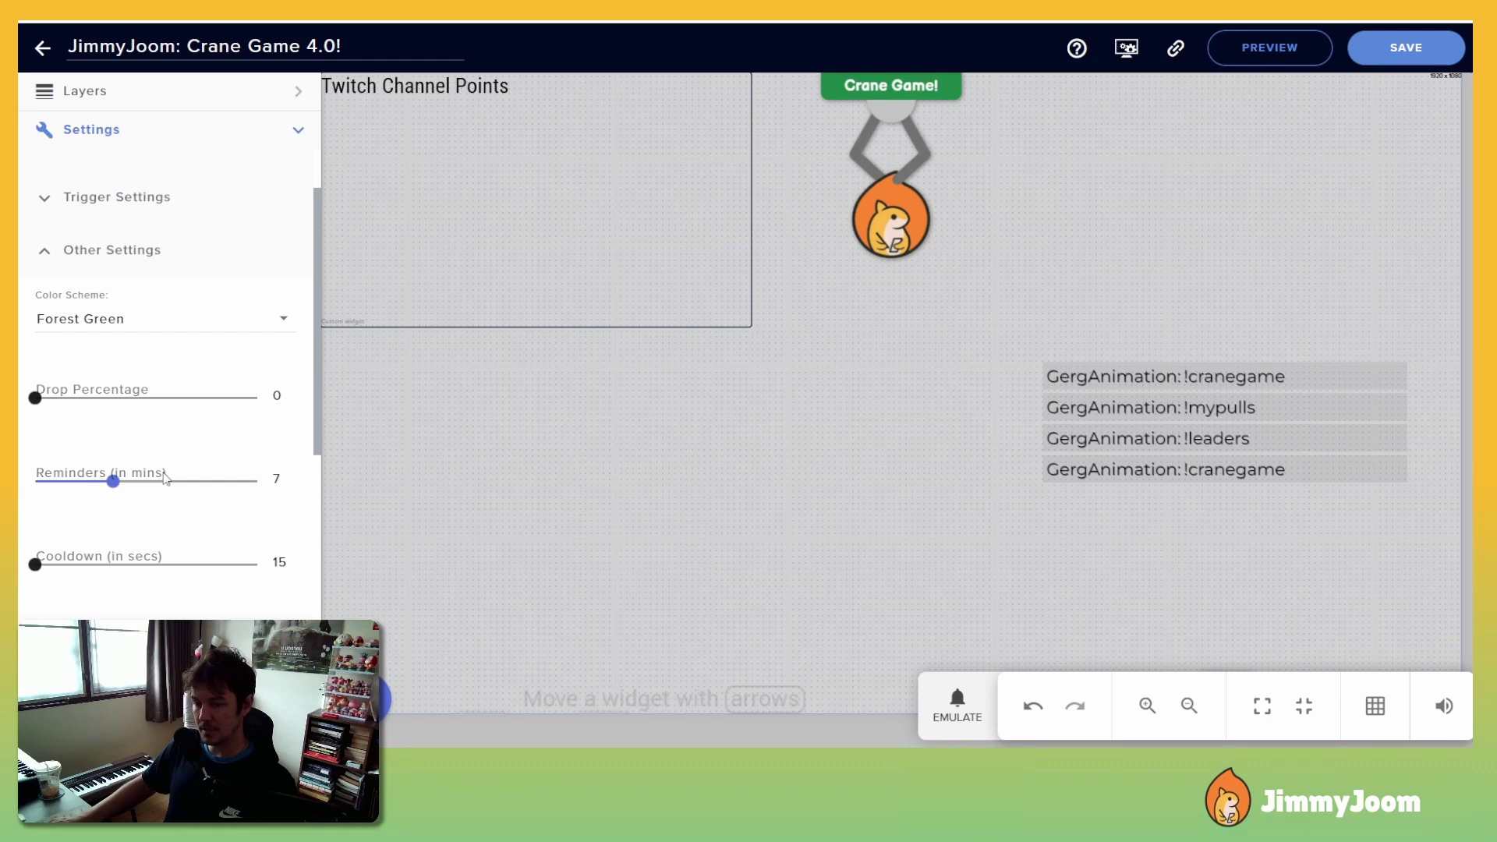
# Glance at the Sound settings, then expand SE Bot Settings to show the chat messages.
pyautogui.scroll(-2, 157, 452)
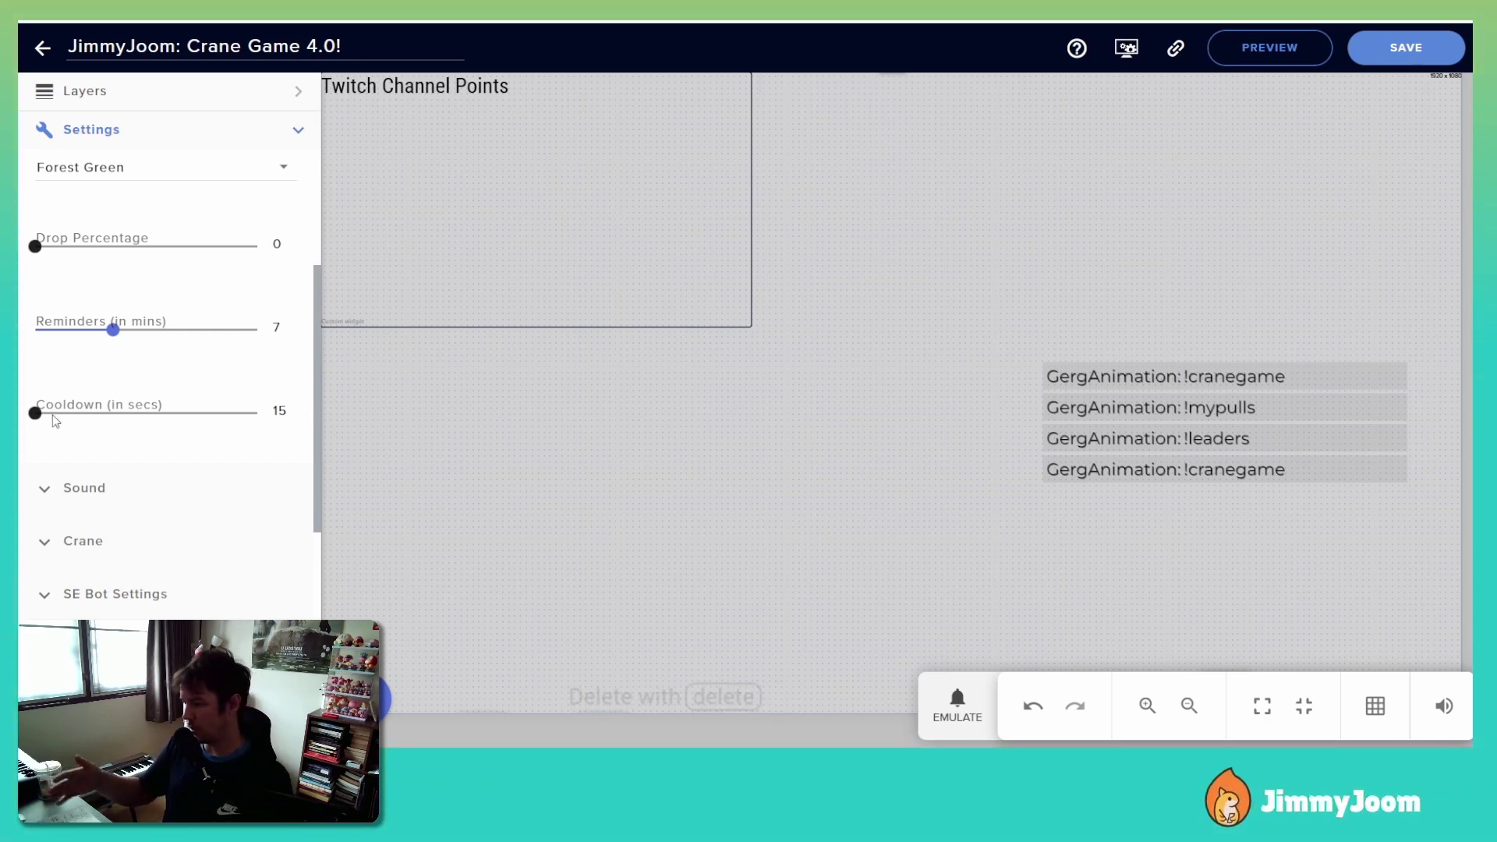
pyautogui.click(83, 488)
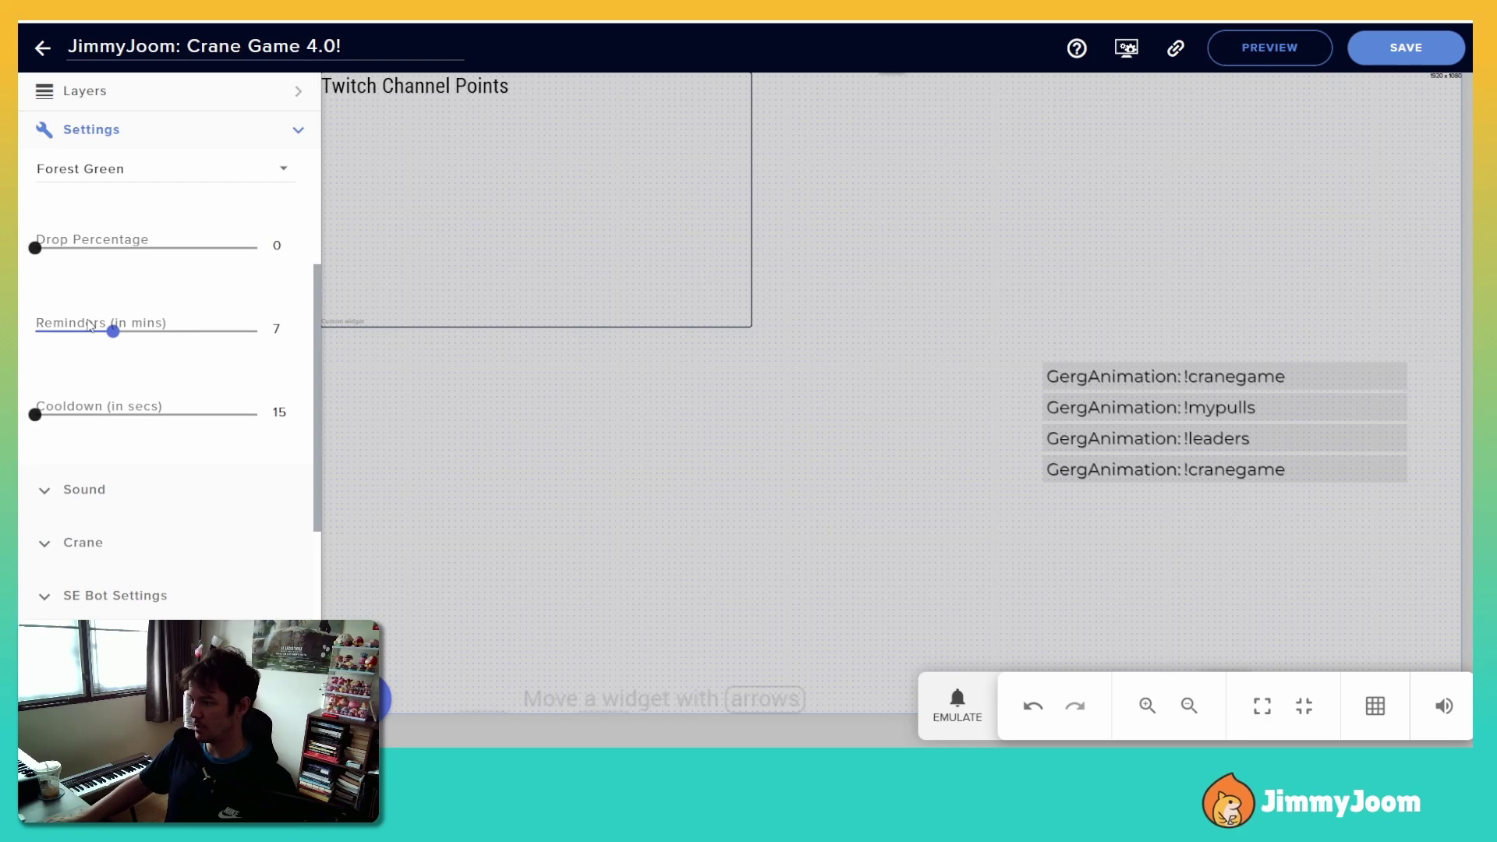
pyautogui.scroll(-10, 128, 353)
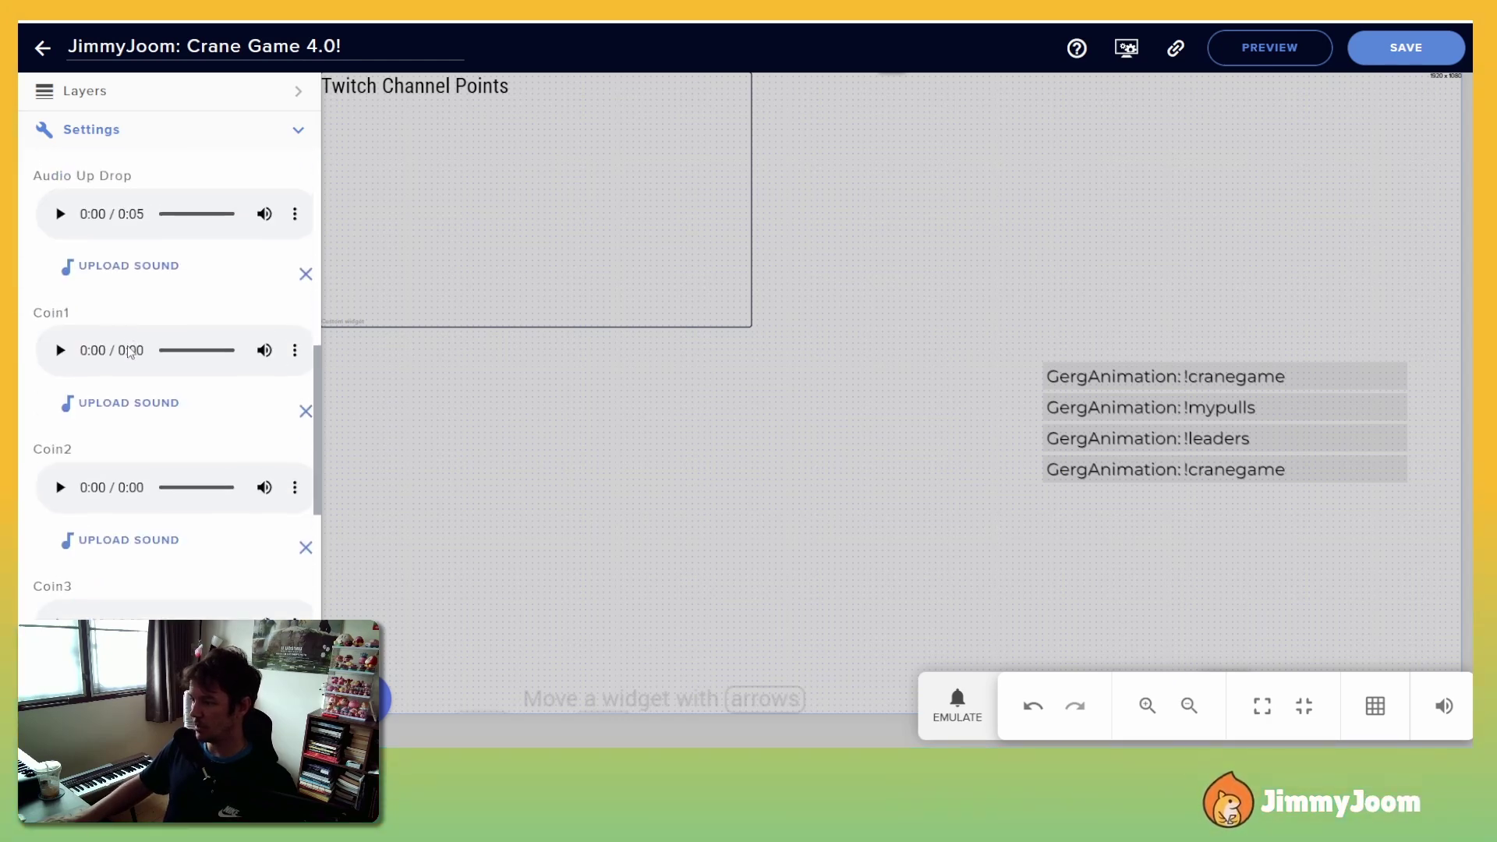
pyautogui.scroll(10, 128, 351)
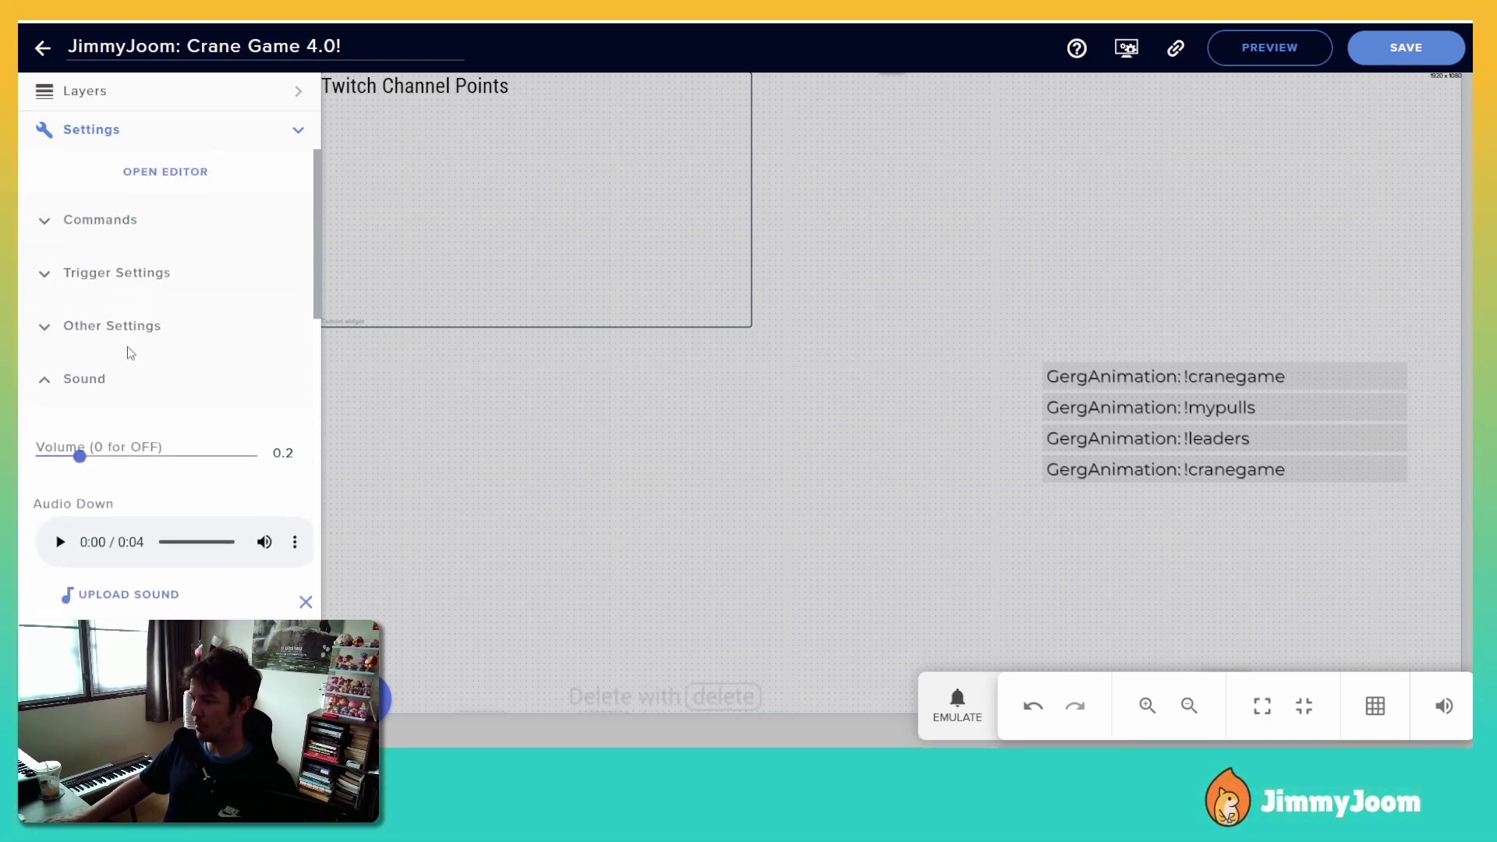
pyautogui.click(41, 381)
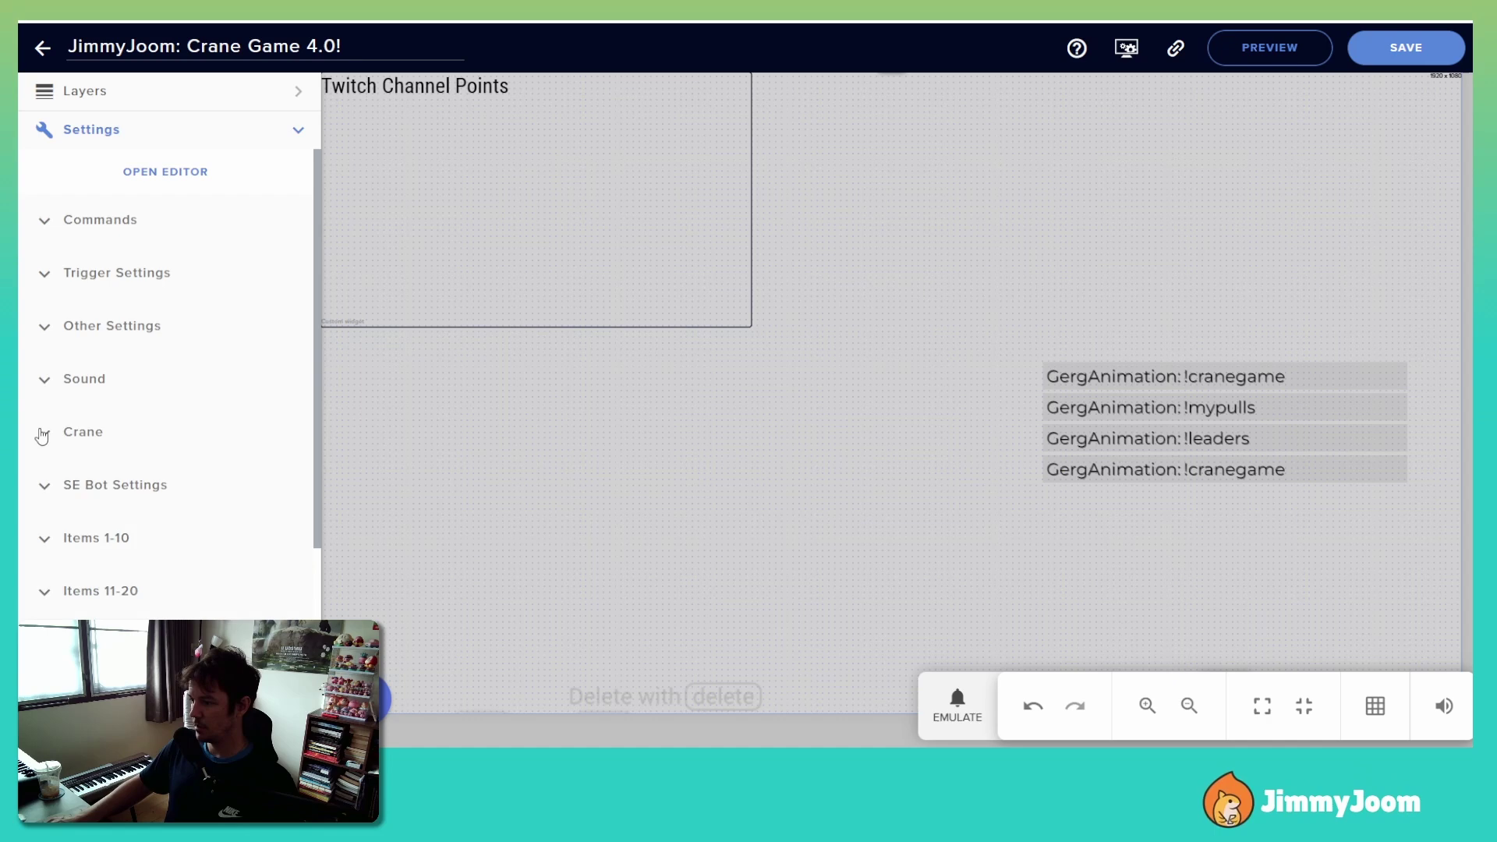
pyautogui.click(42, 434)
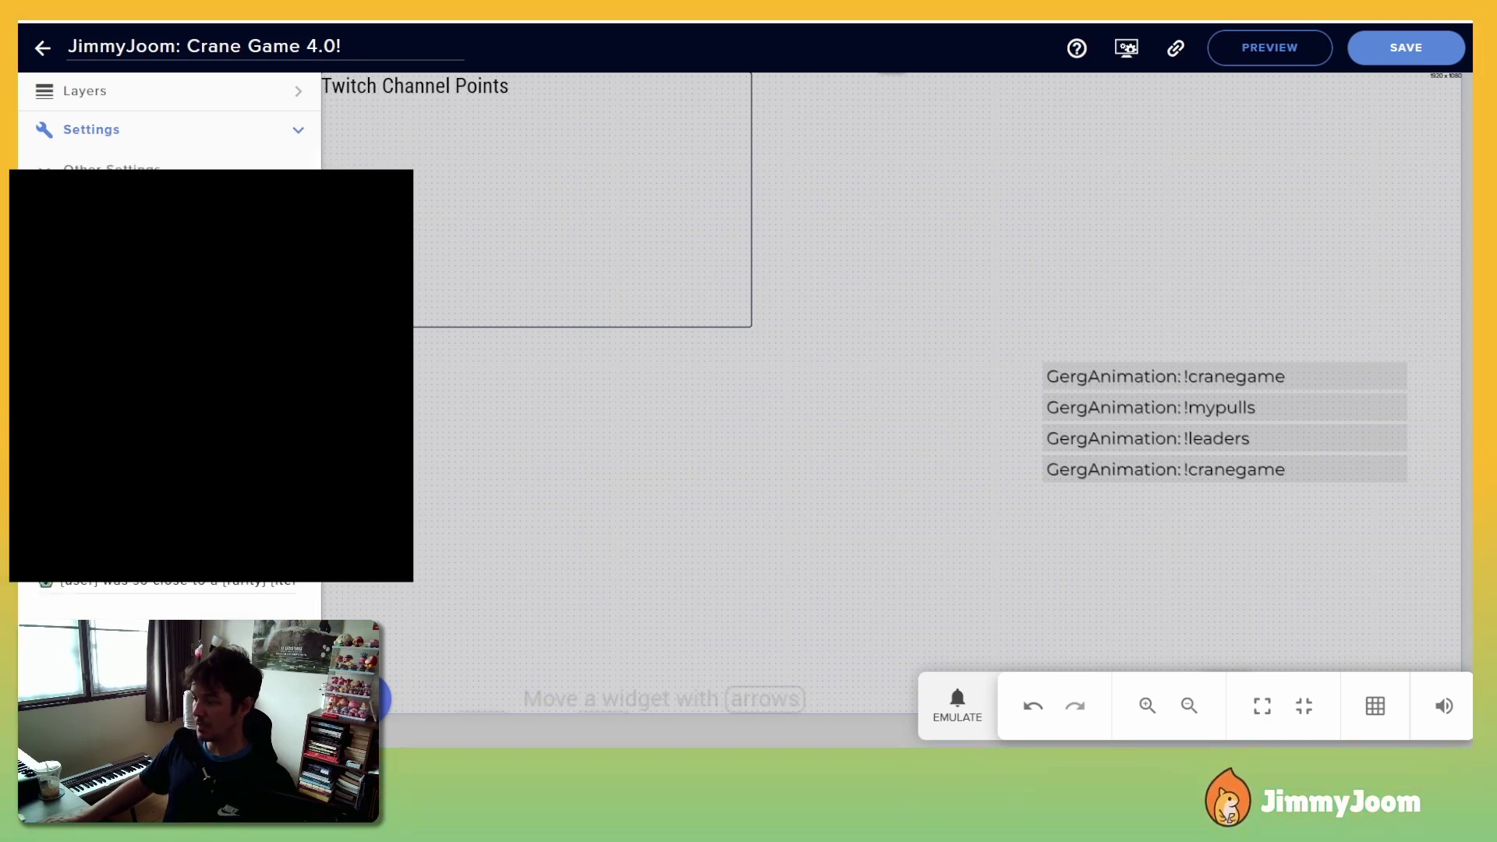
# Review the pick message's {user}, {item} and {points} placeholders.
pyautogui.scroll(-3, 169, 375)
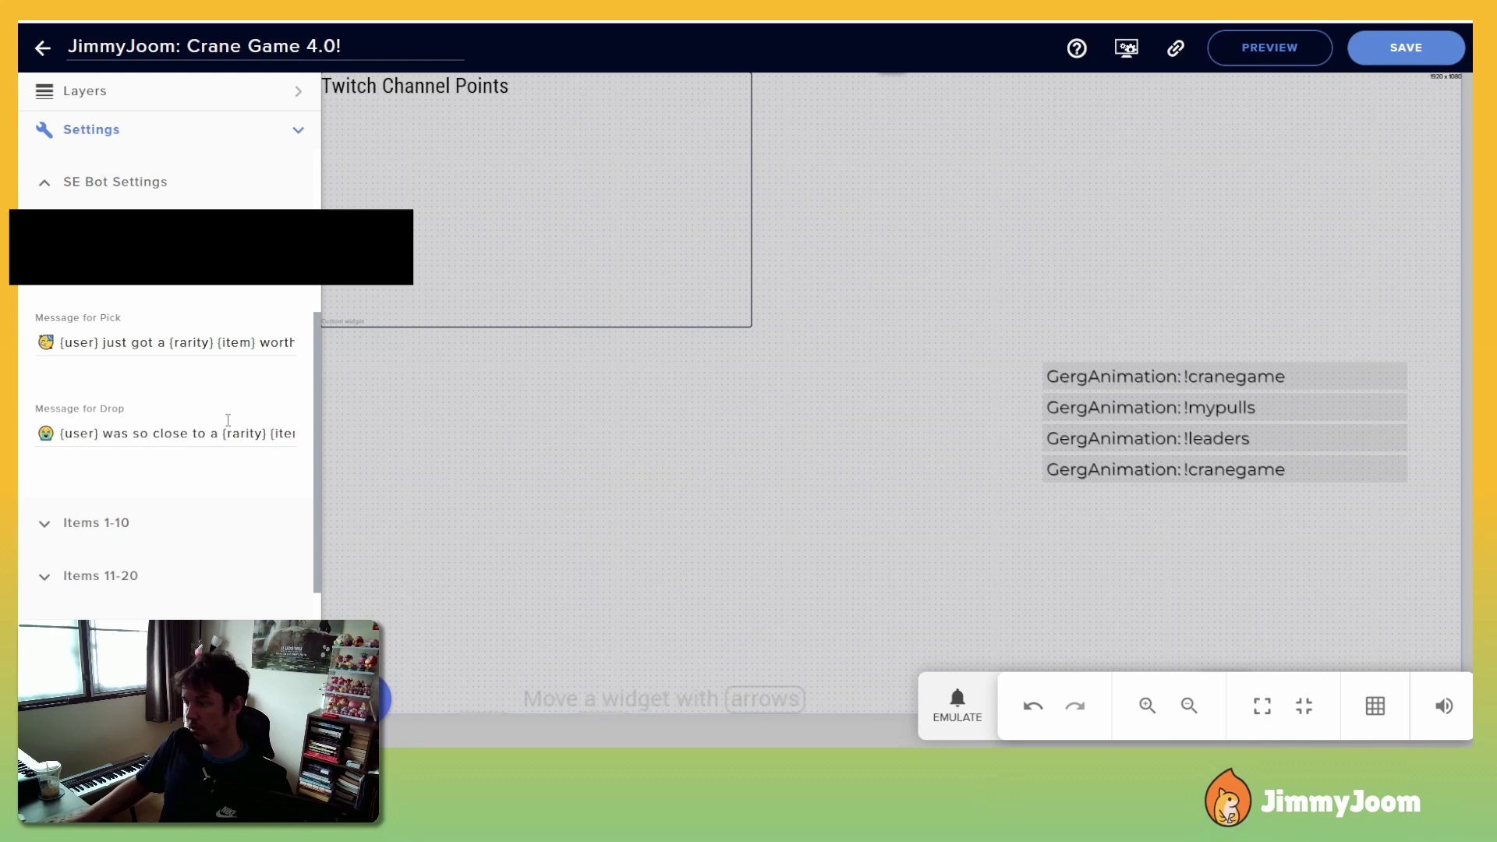
pyautogui.click(137, 347)
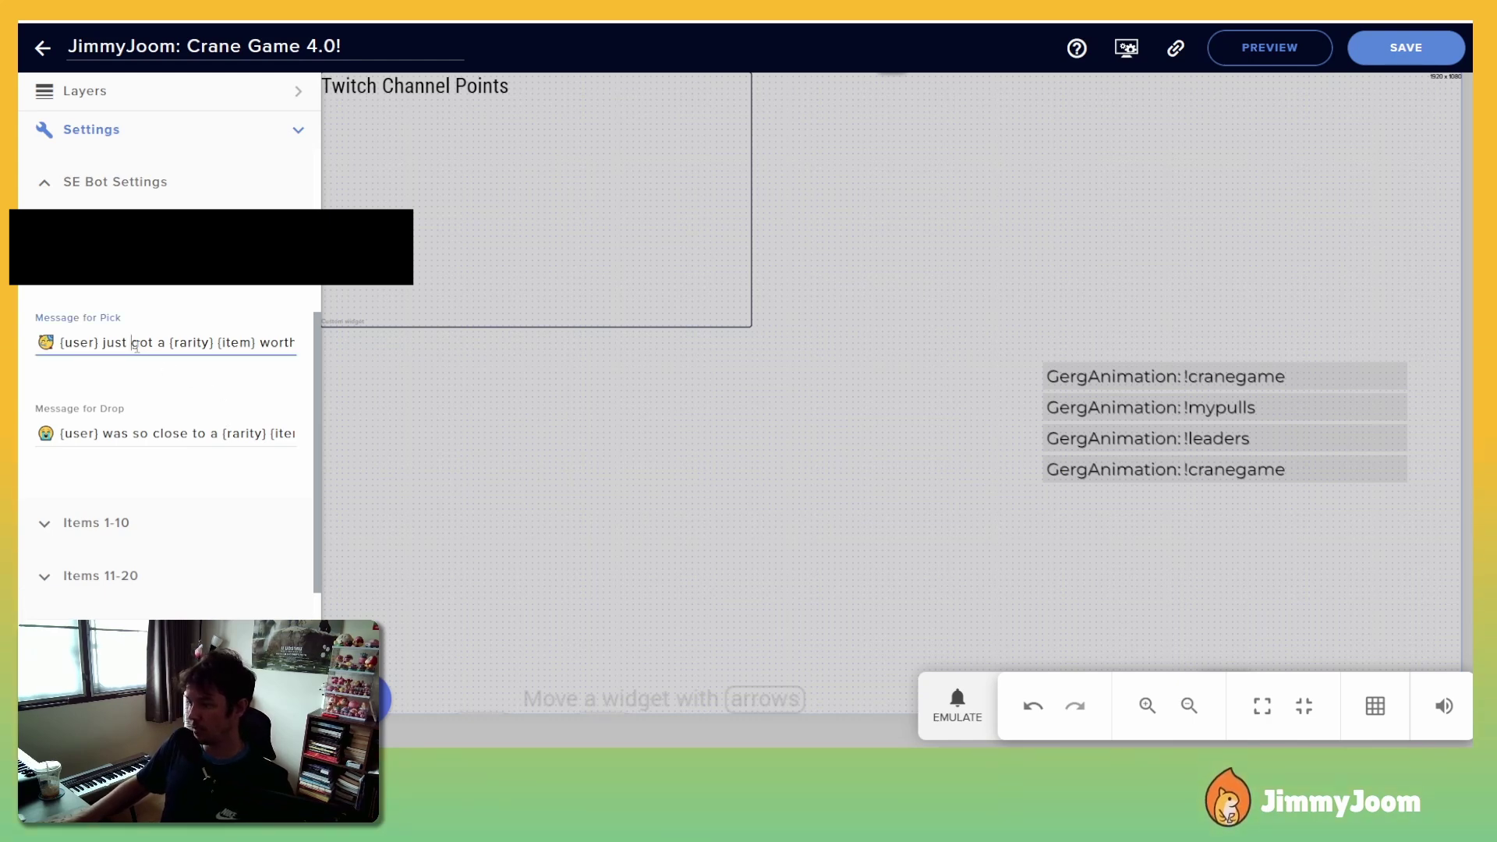
pyautogui.doubleClick(87, 350)
pyautogui.click(123, 343)
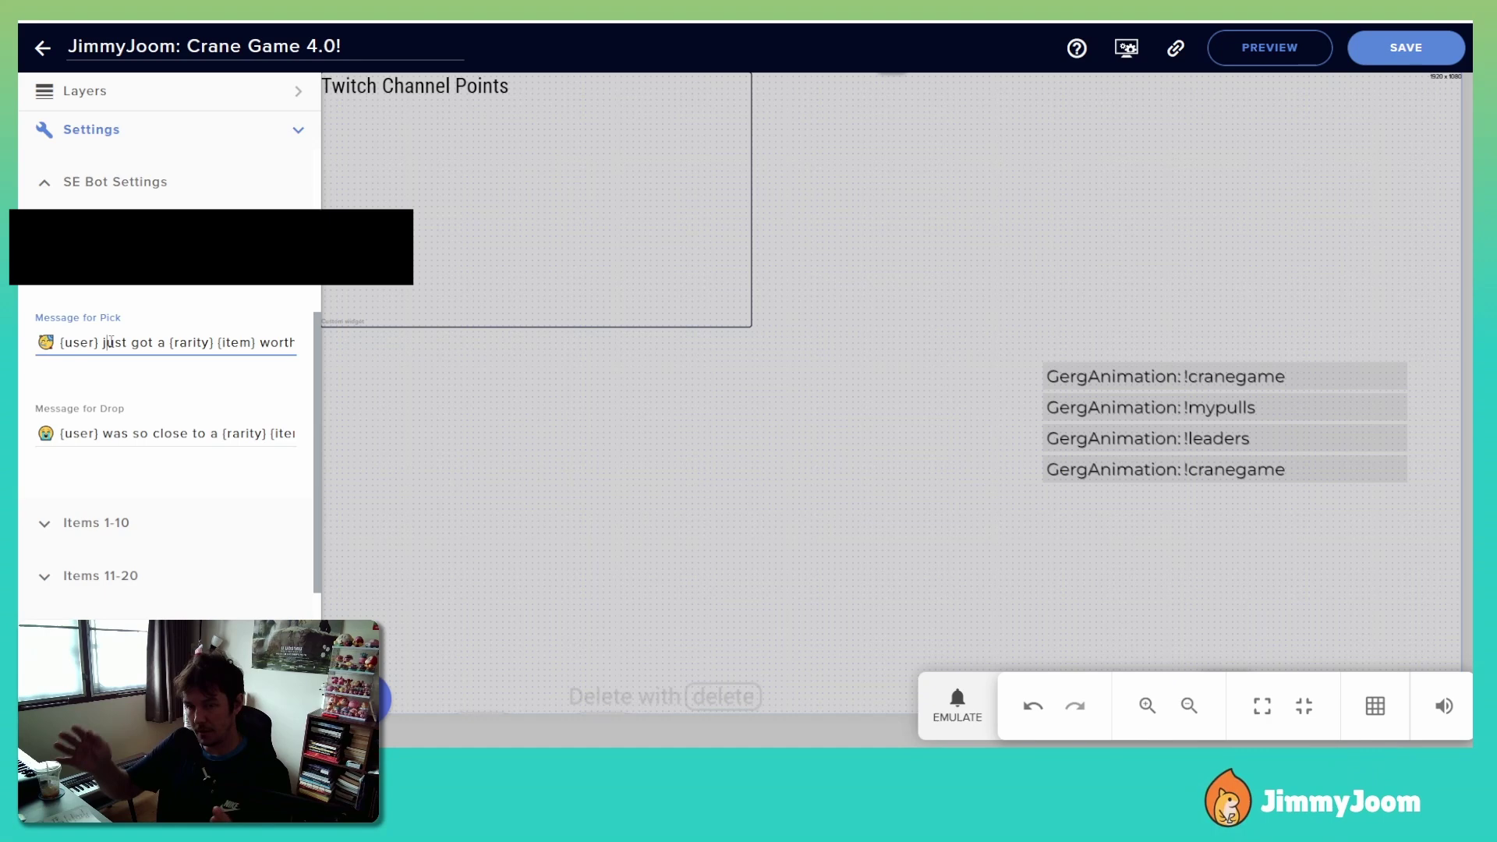
pyautogui.doubleClick(76, 344)
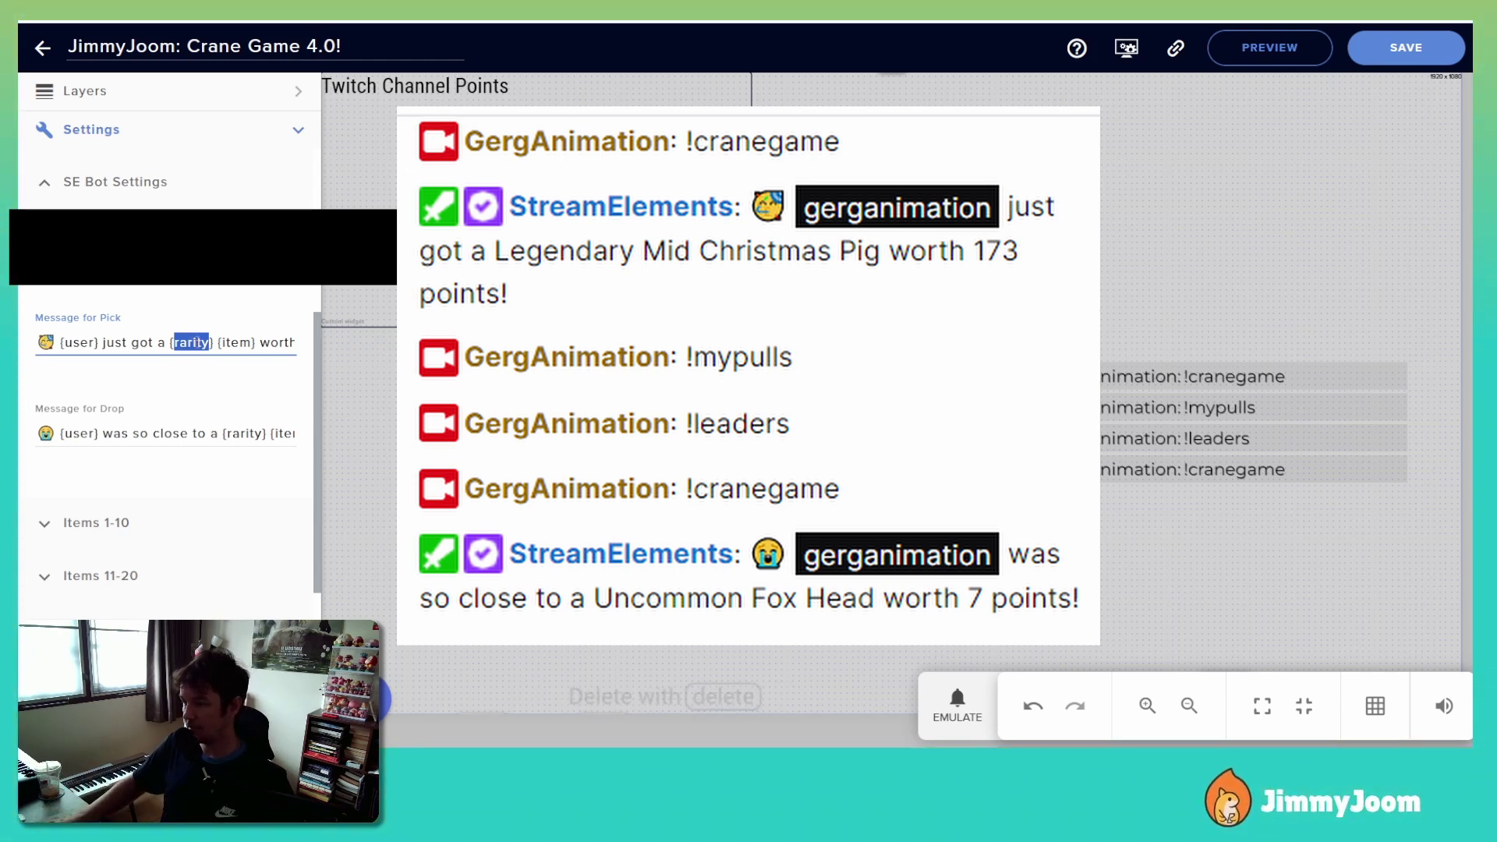
pyautogui.doubleClick(231, 342)
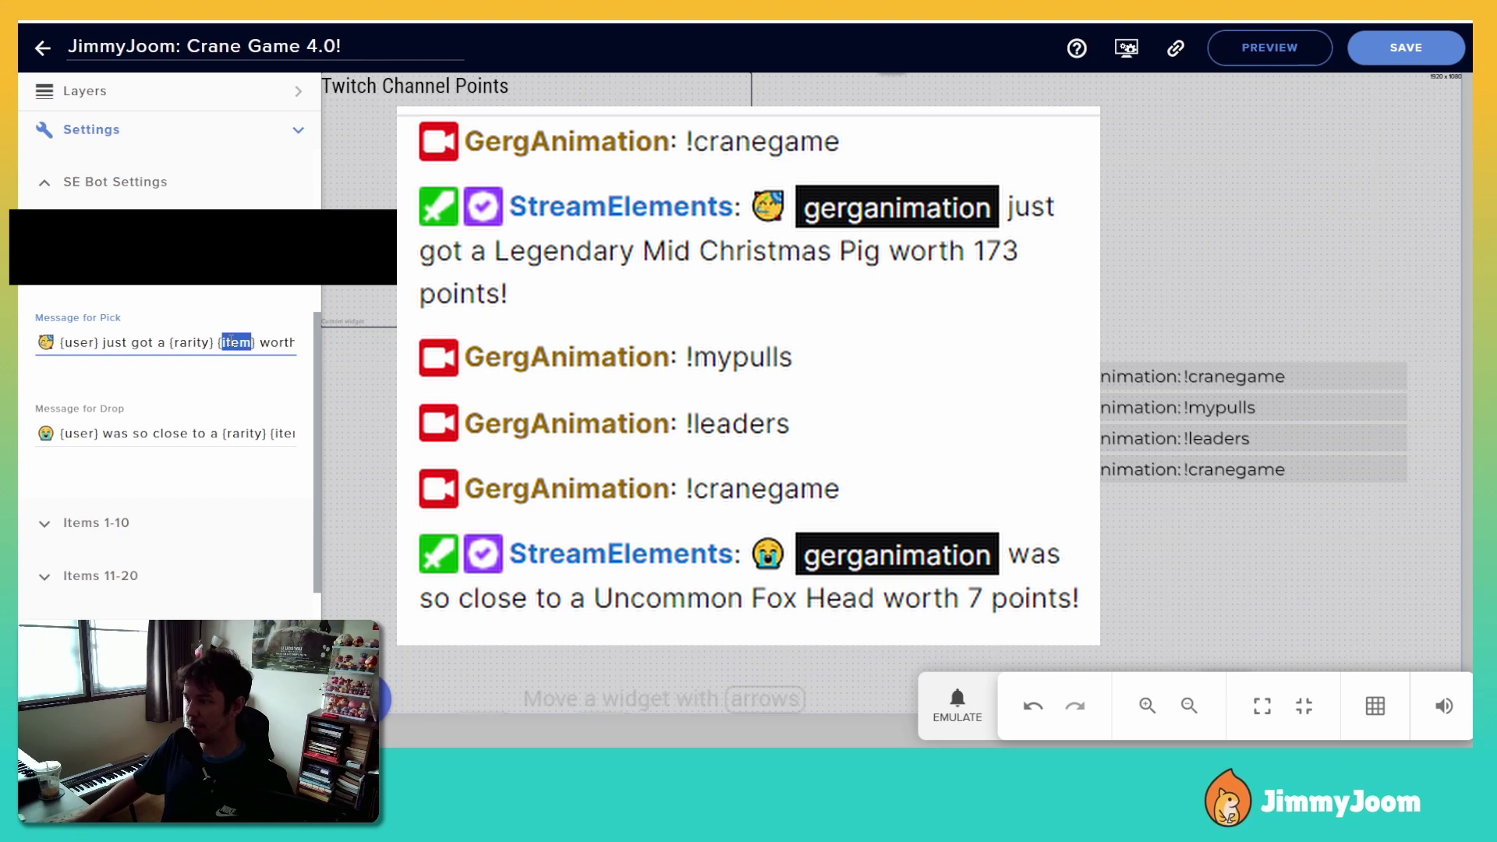
pyautogui.moveTo(278, 342); pyautogui.dragTo(392, 336)
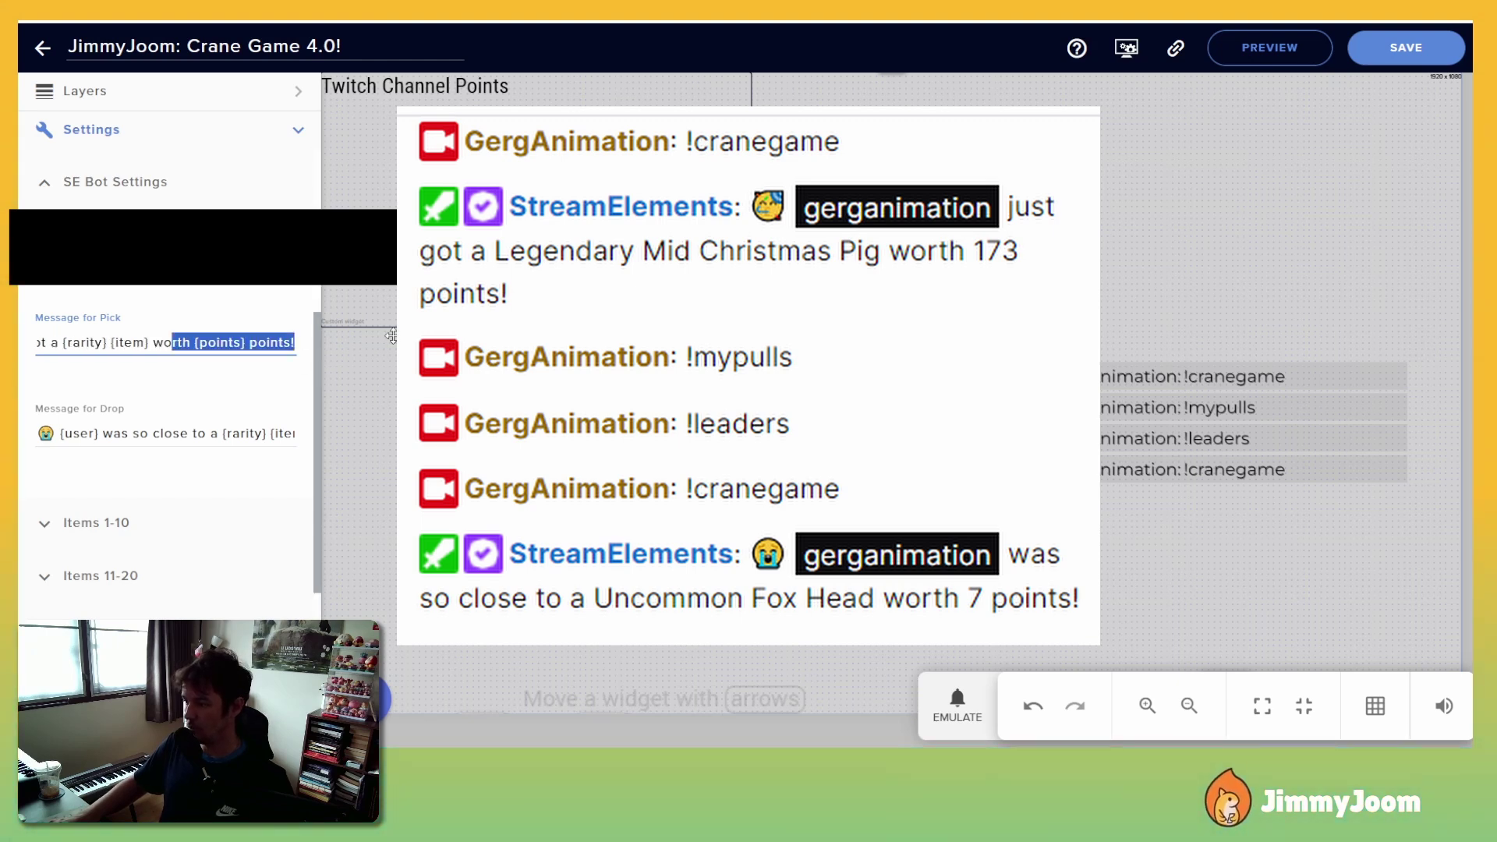
pyautogui.click(269, 344)
pyautogui.doubleClick(225, 342)
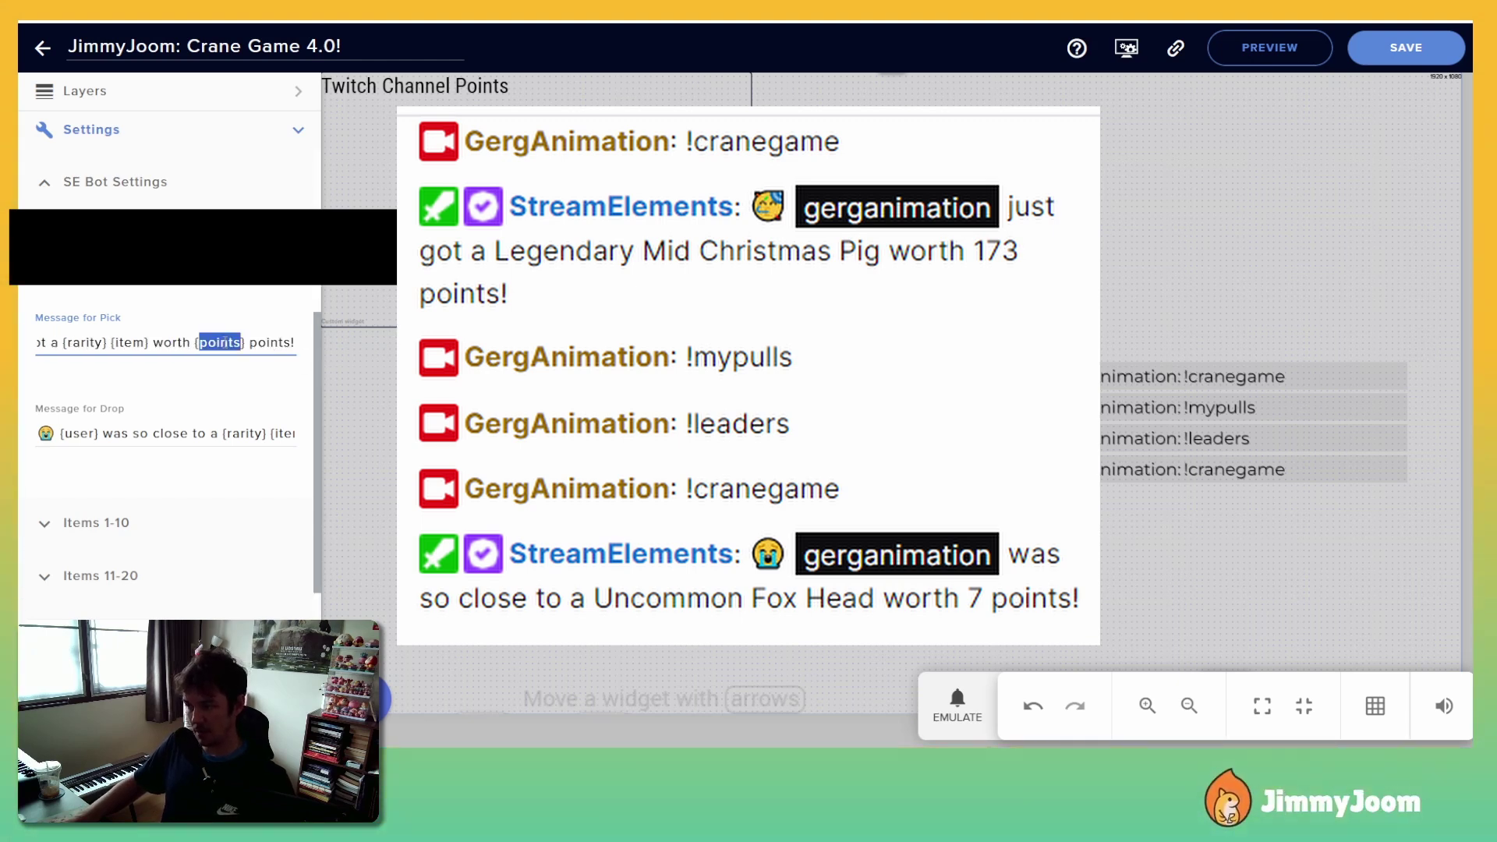
pyautogui.doubleClick(269, 343)
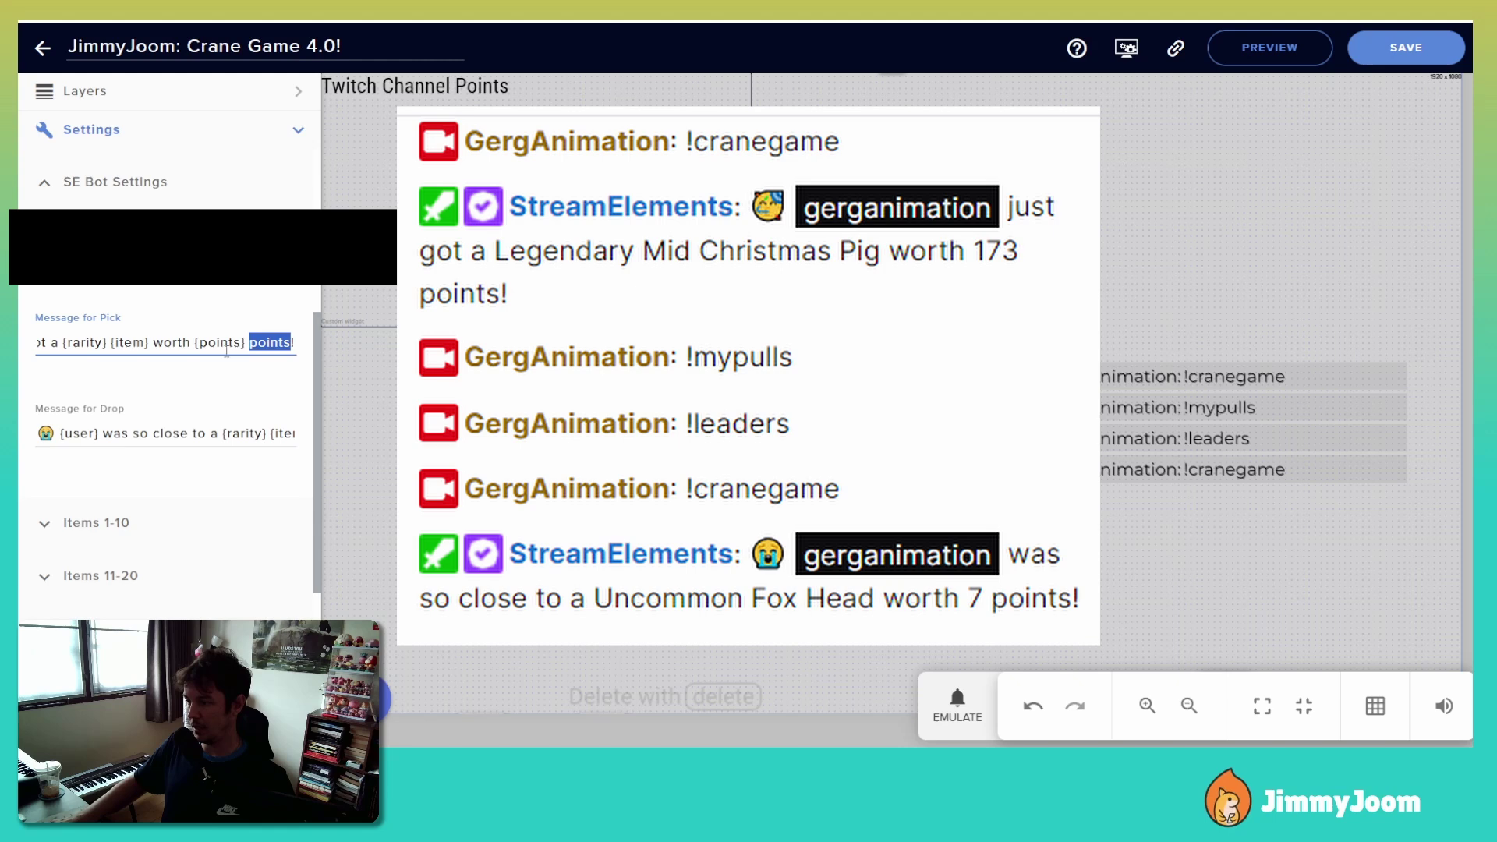
pyautogui.click(221, 343)
# Review the full Message for Drop text.
pyautogui.click(125, 433)
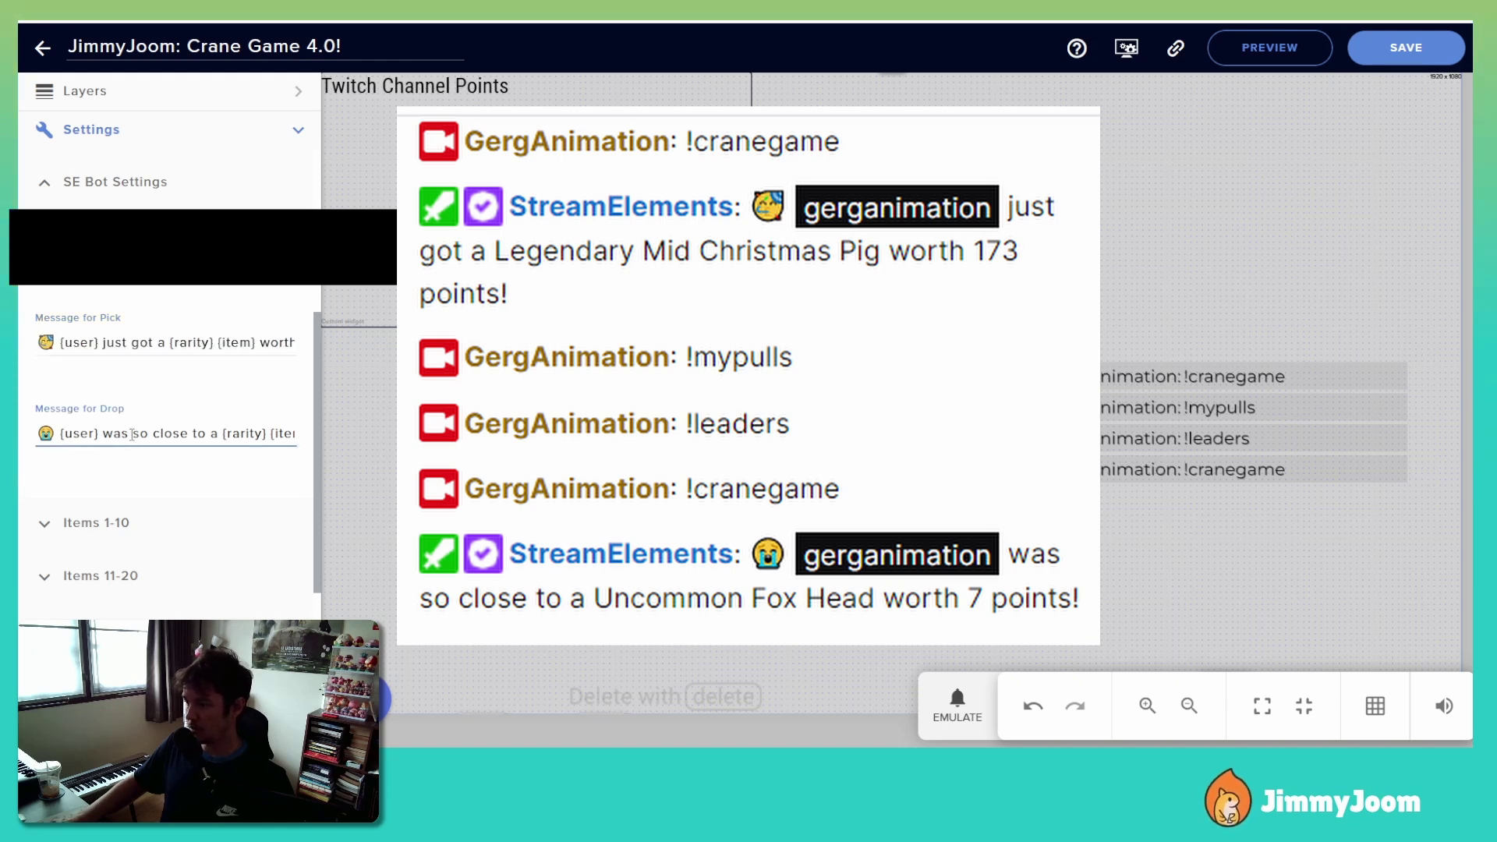
pyautogui.moveTo(132, 434); pyautogui.dragTo(39, 434)
pyautogui.click(191, 433)
pyautogui.hotkey('ctrl', 'a')
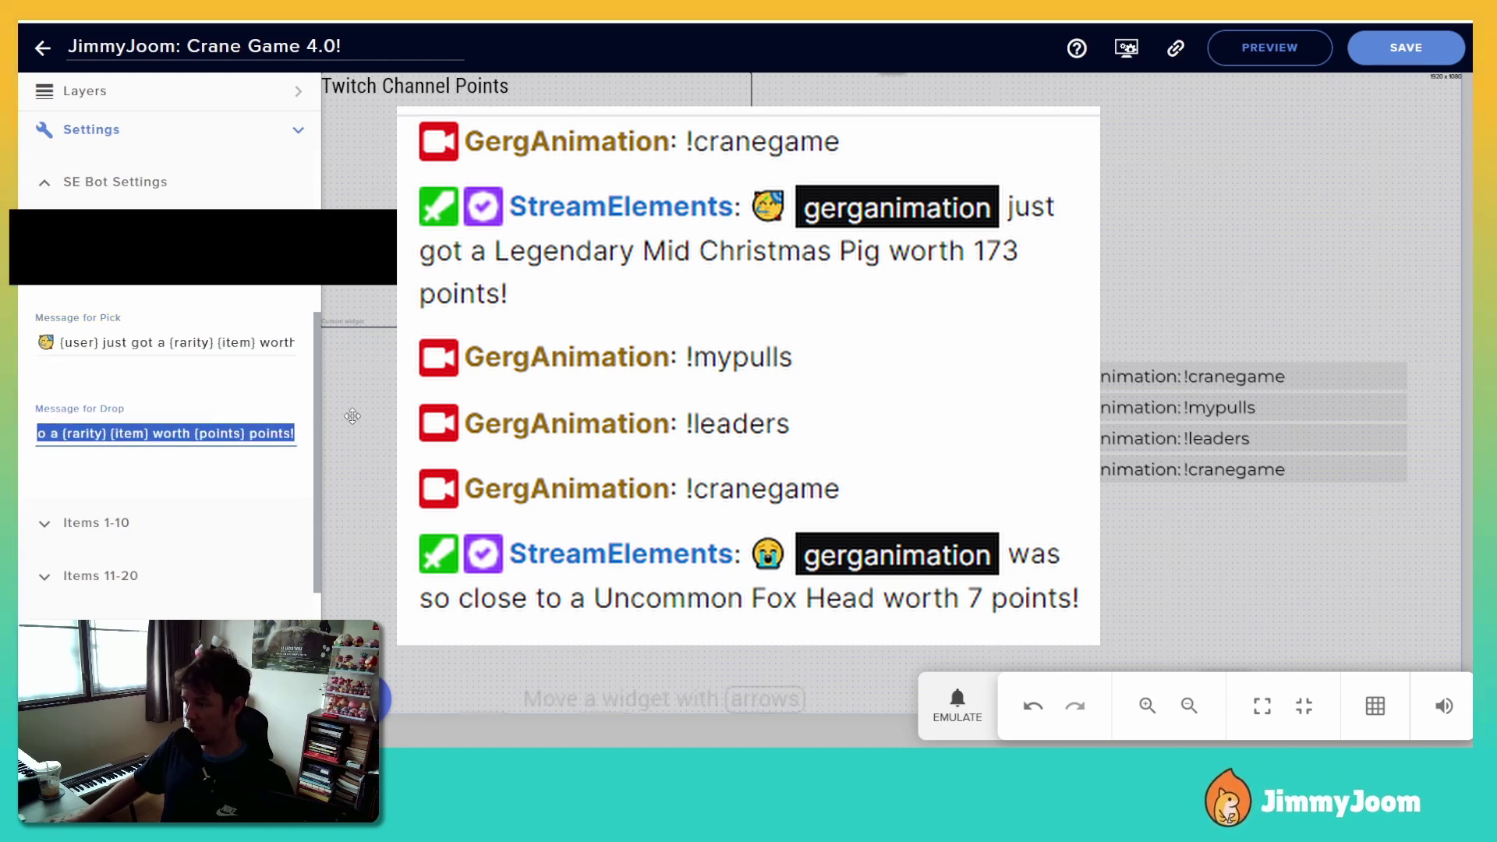
pyautogui.click(250, 434)
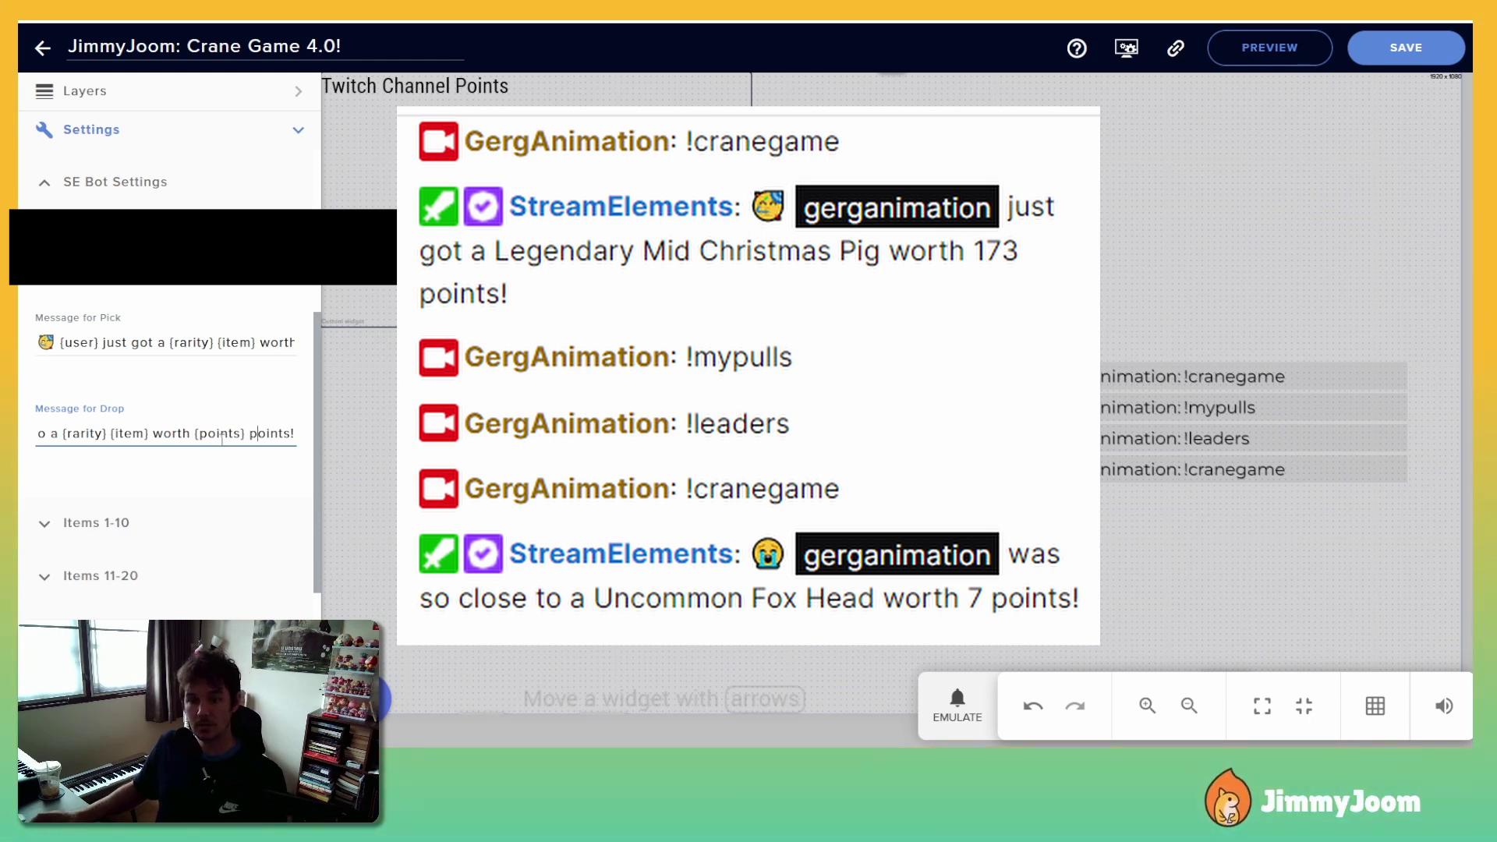
pyautogui.click(44, 182)
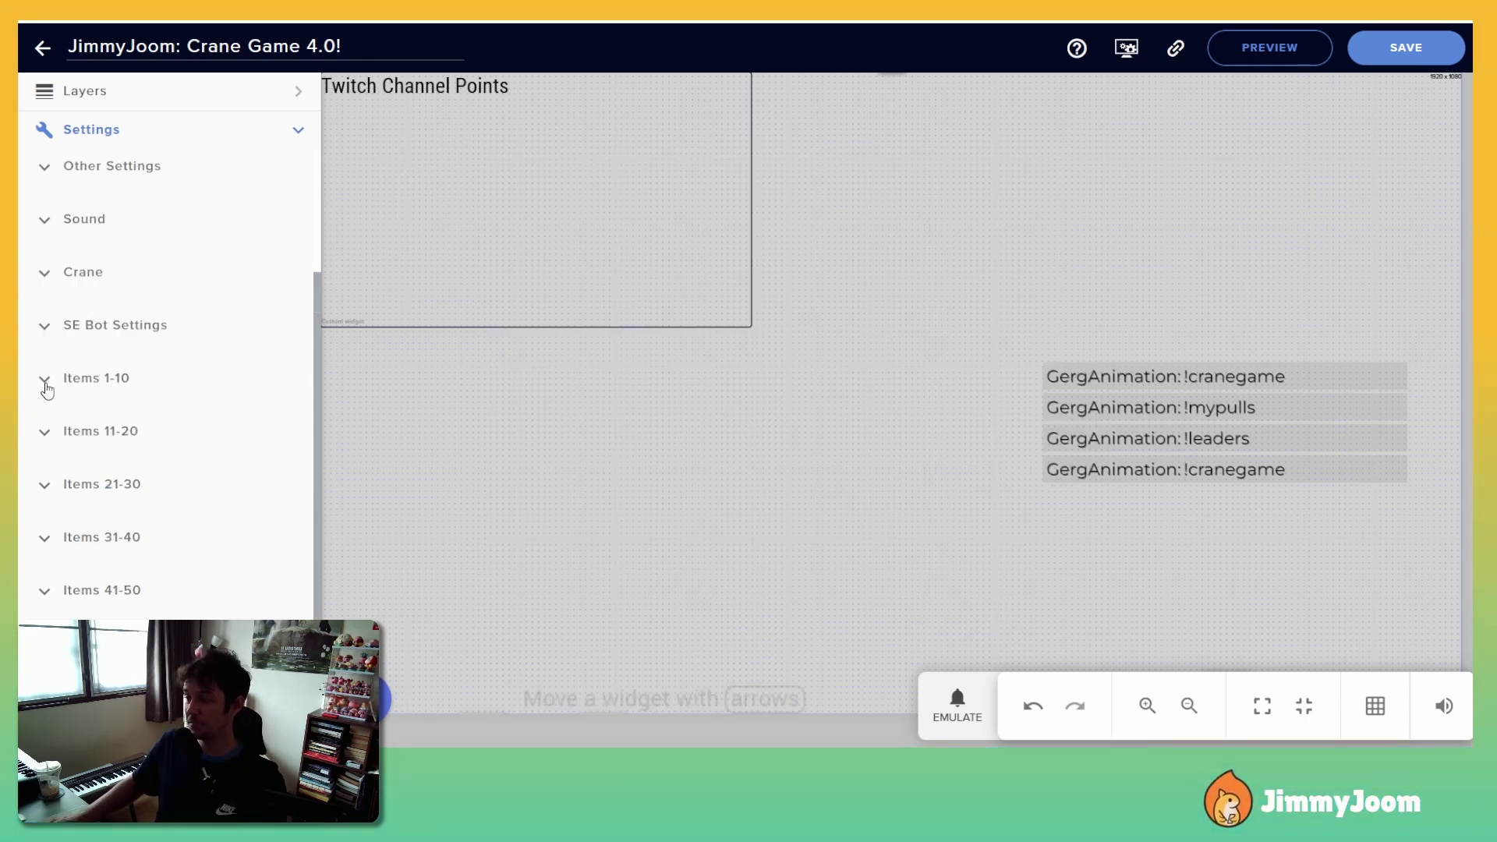
pyautogui.click(45, 382)
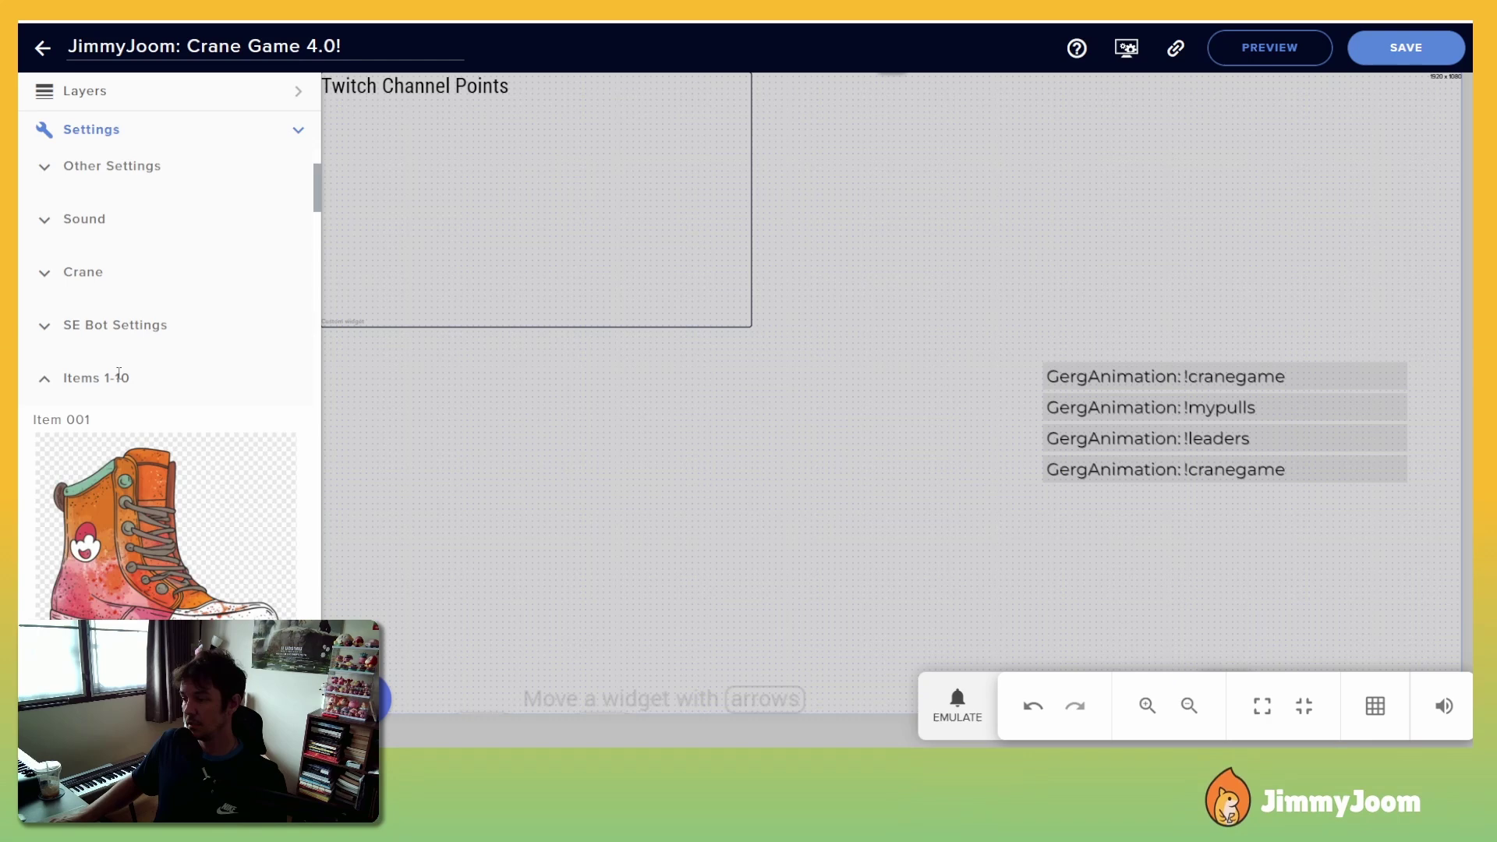
pyautogui.scroll(-5, 210, 378)
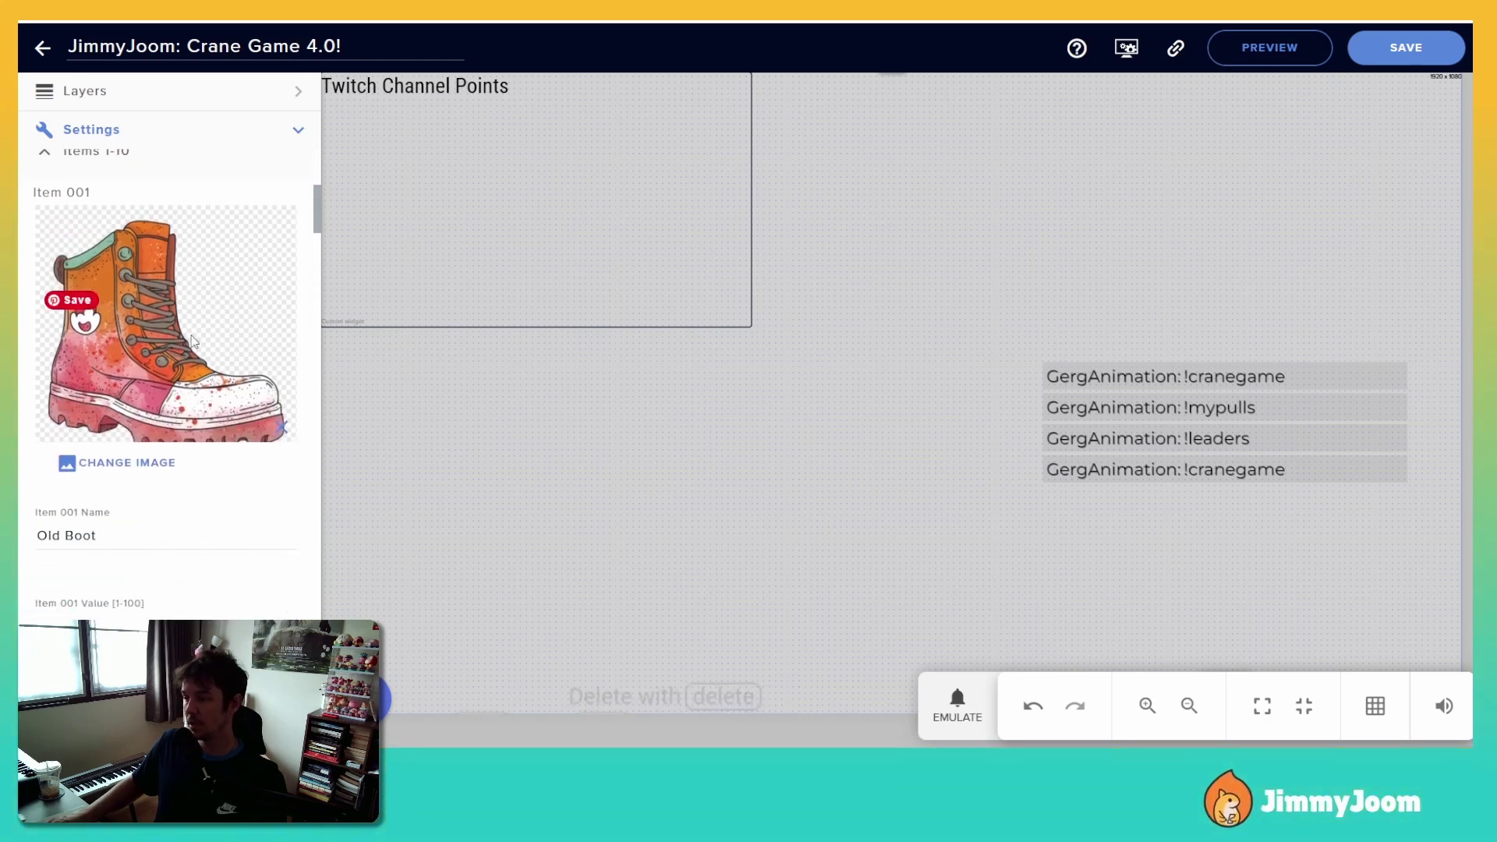
pyautogui.scroll(1, 188, 326)
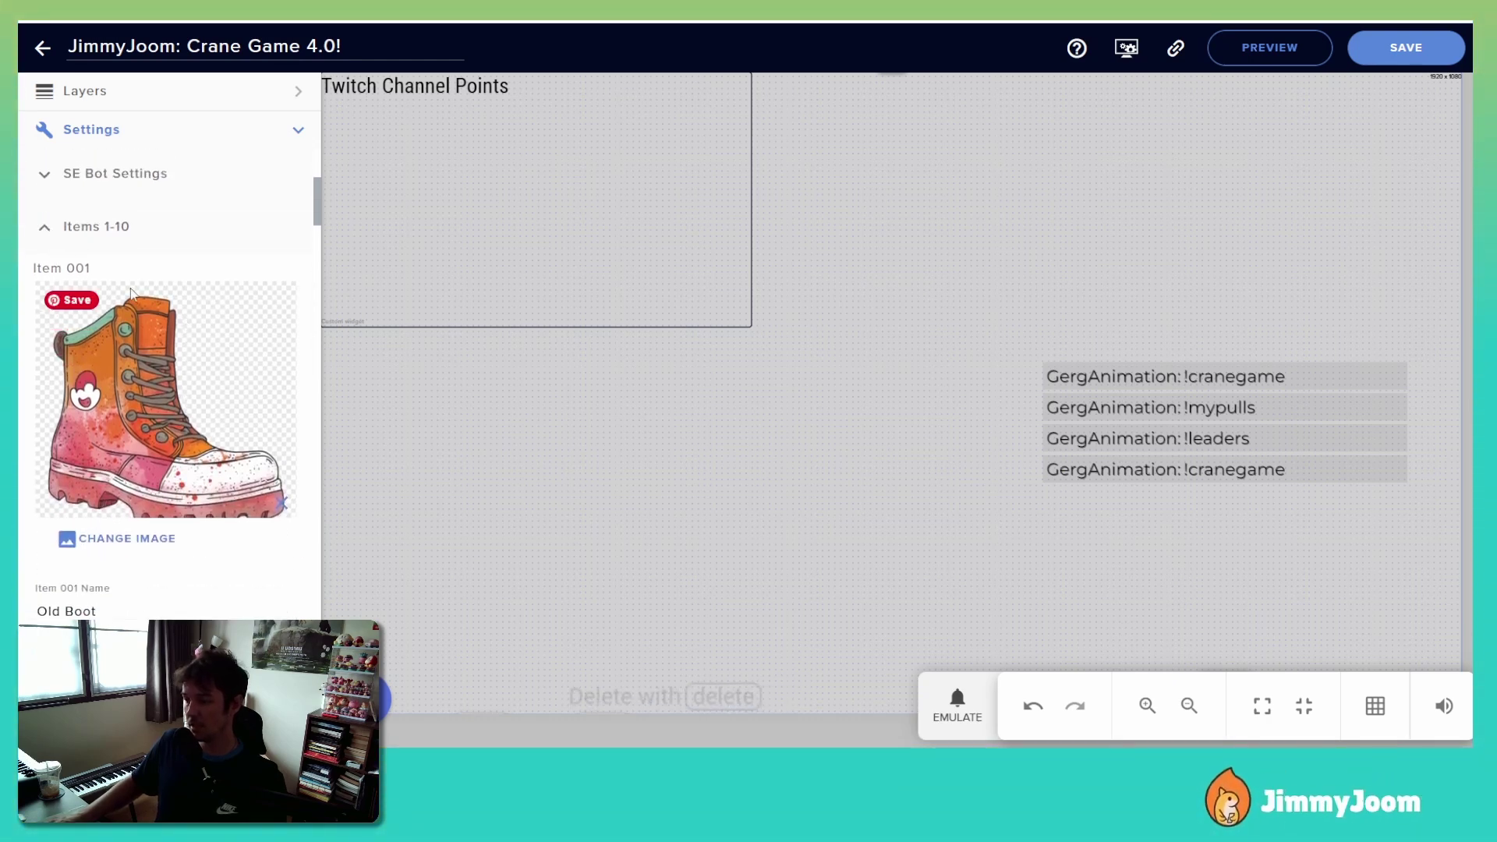
pyautogui.scroll(-2, 159, 330)
pyautogui.scroll(4, 159, 330)
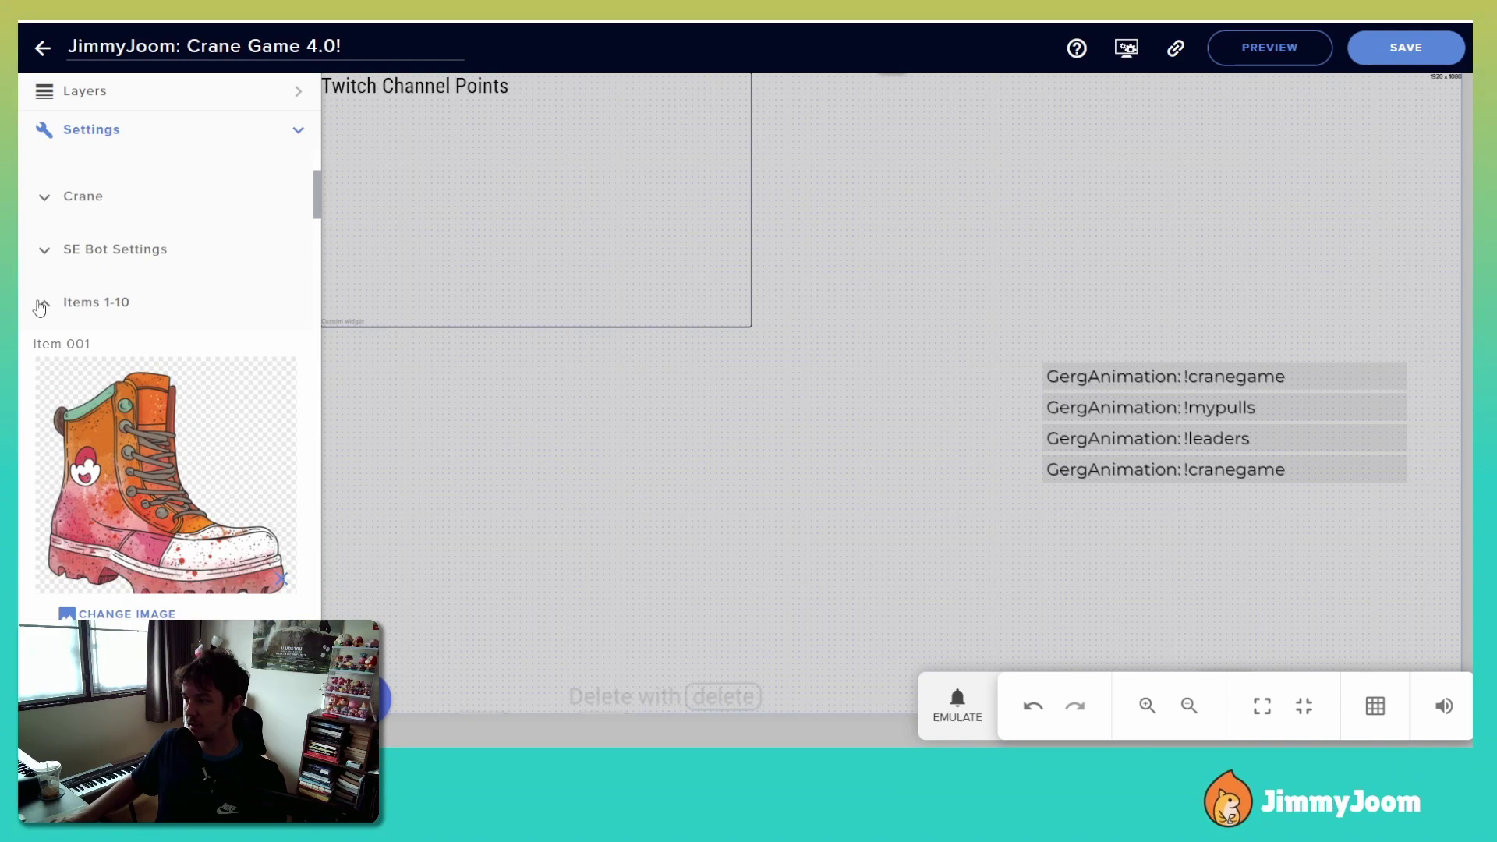
pyautogui.click(40, 305)
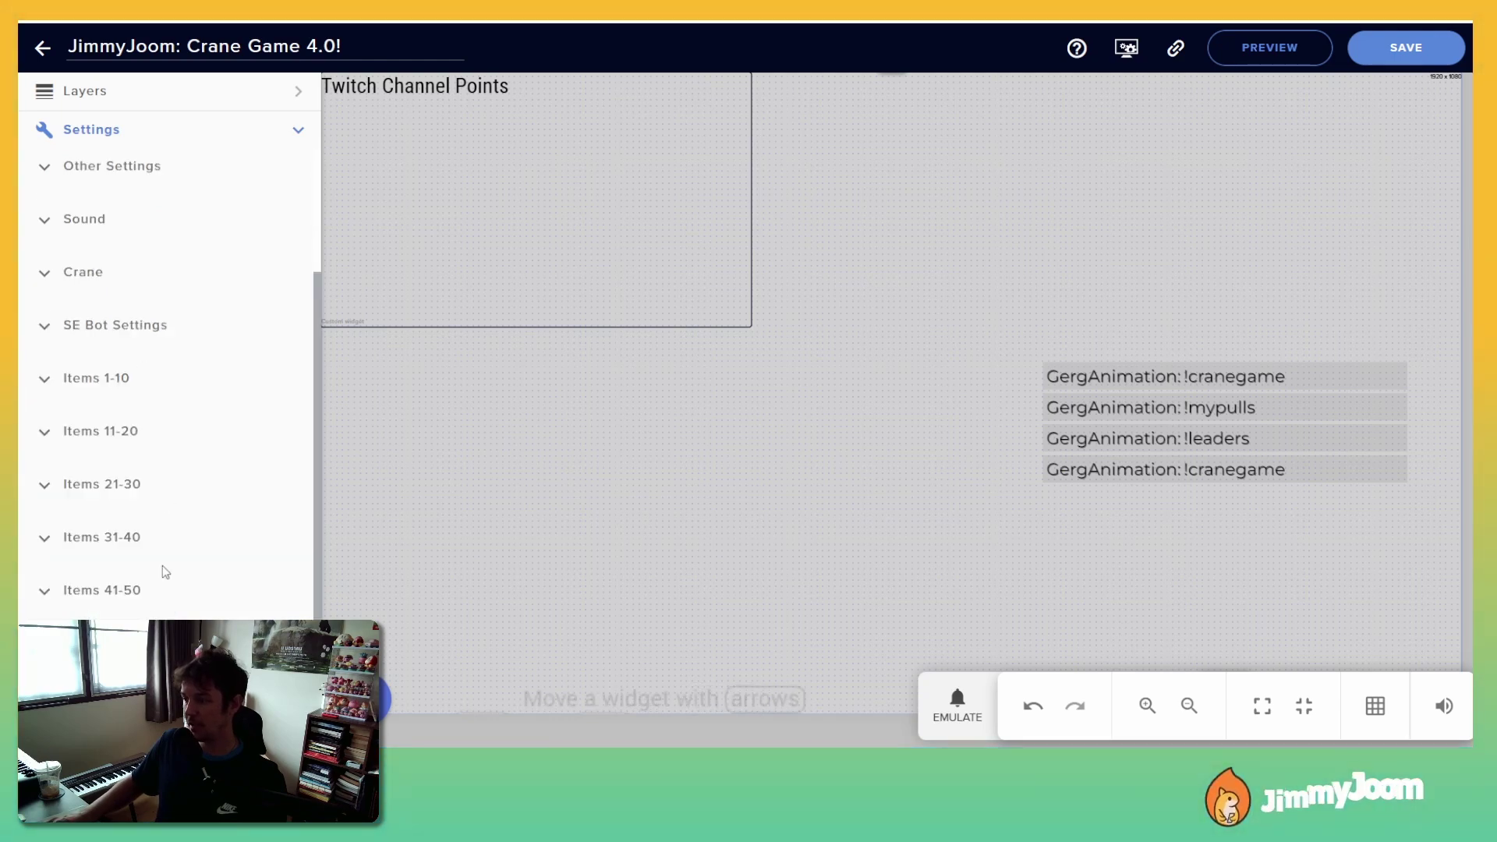
pyautogui.click(47, 385)
pyautogui.scroll(-5, 117, 390)
pyautogui.scroll(2, 173, 392)
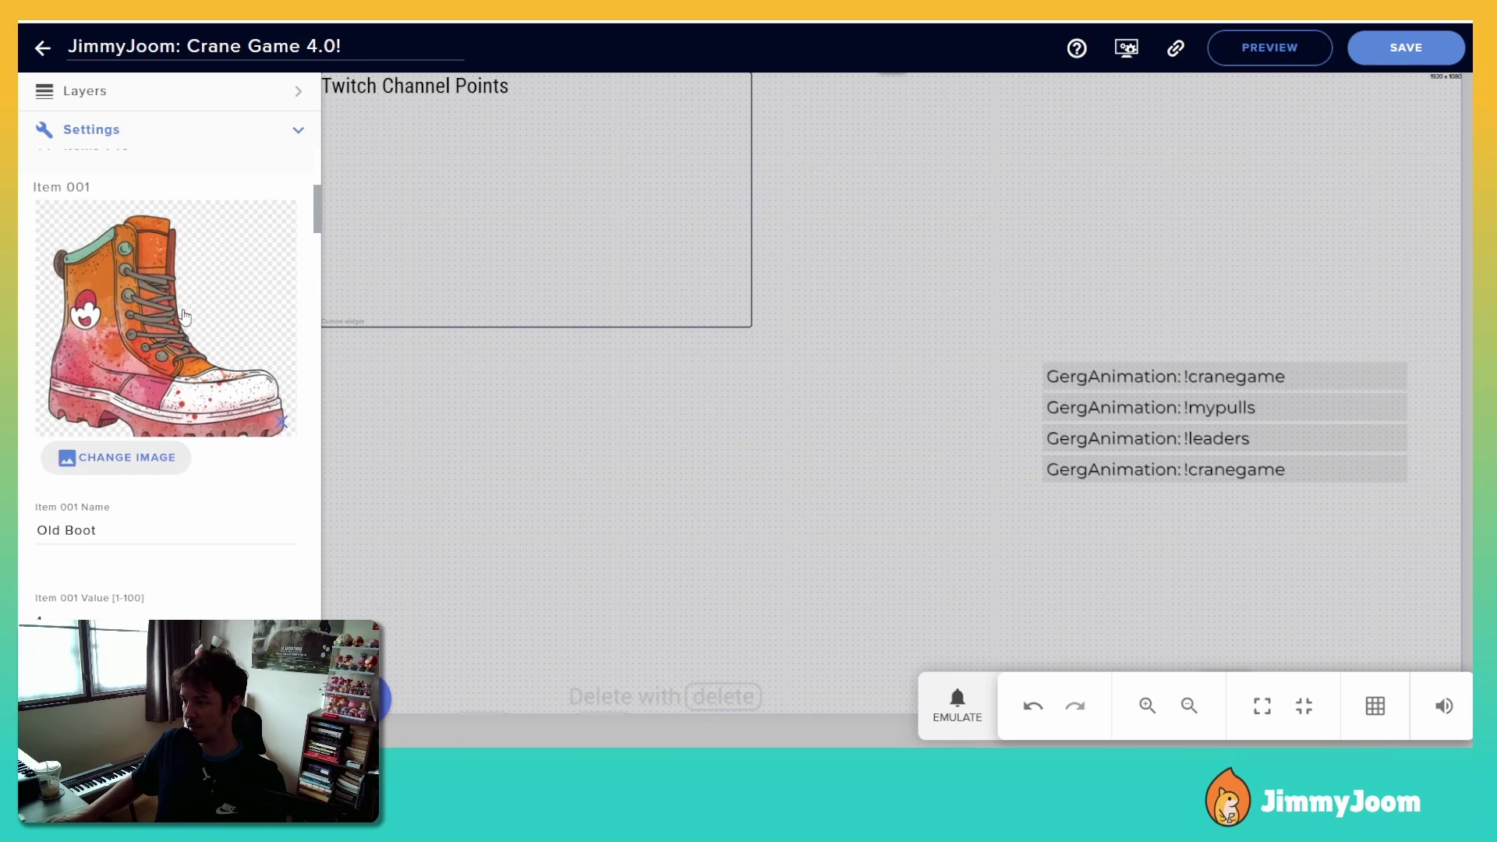
pyautogui.scroll(-3, 173, 392)
pyautogui.scroll(-3, 38, 401)
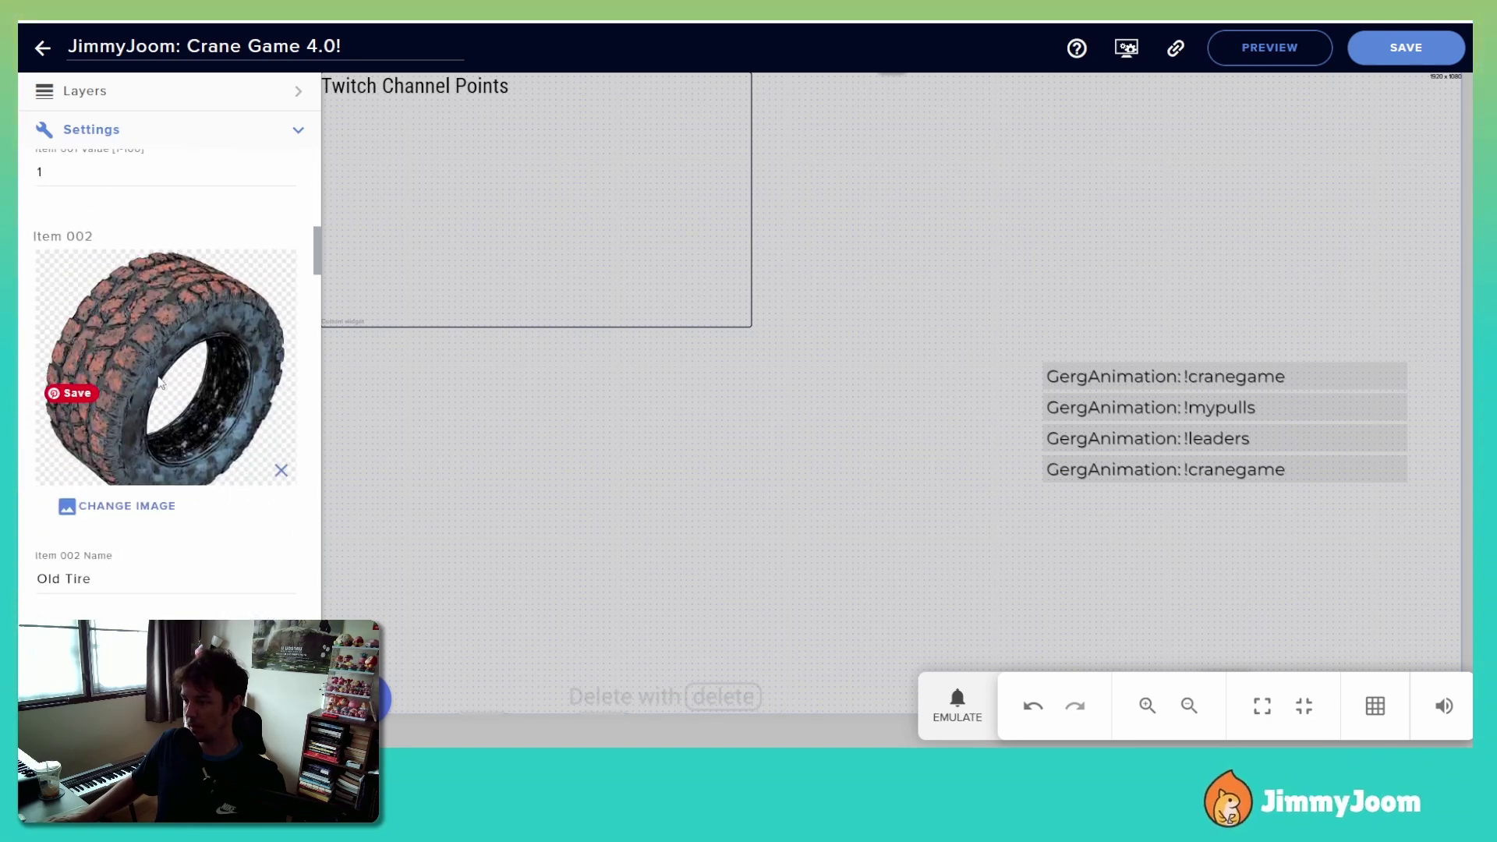
pyautogui.scroll(-3, 132, 409)
pyautogui.scroll(-8, 92, 425)
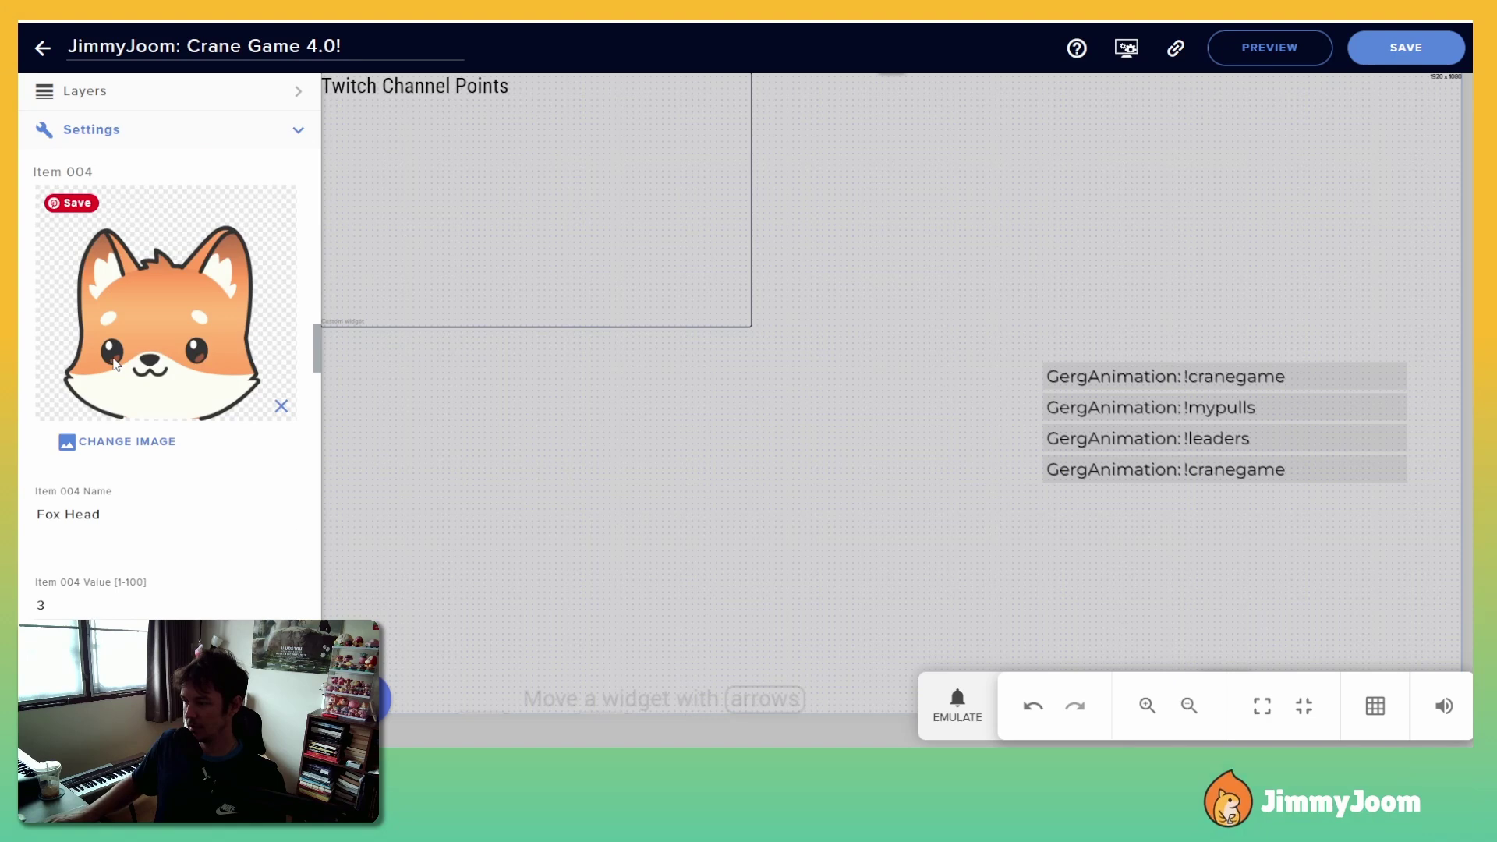
pyautogui.scroll(-5, 109, 499)
pyautogui.scroll(-12, 173, 440)
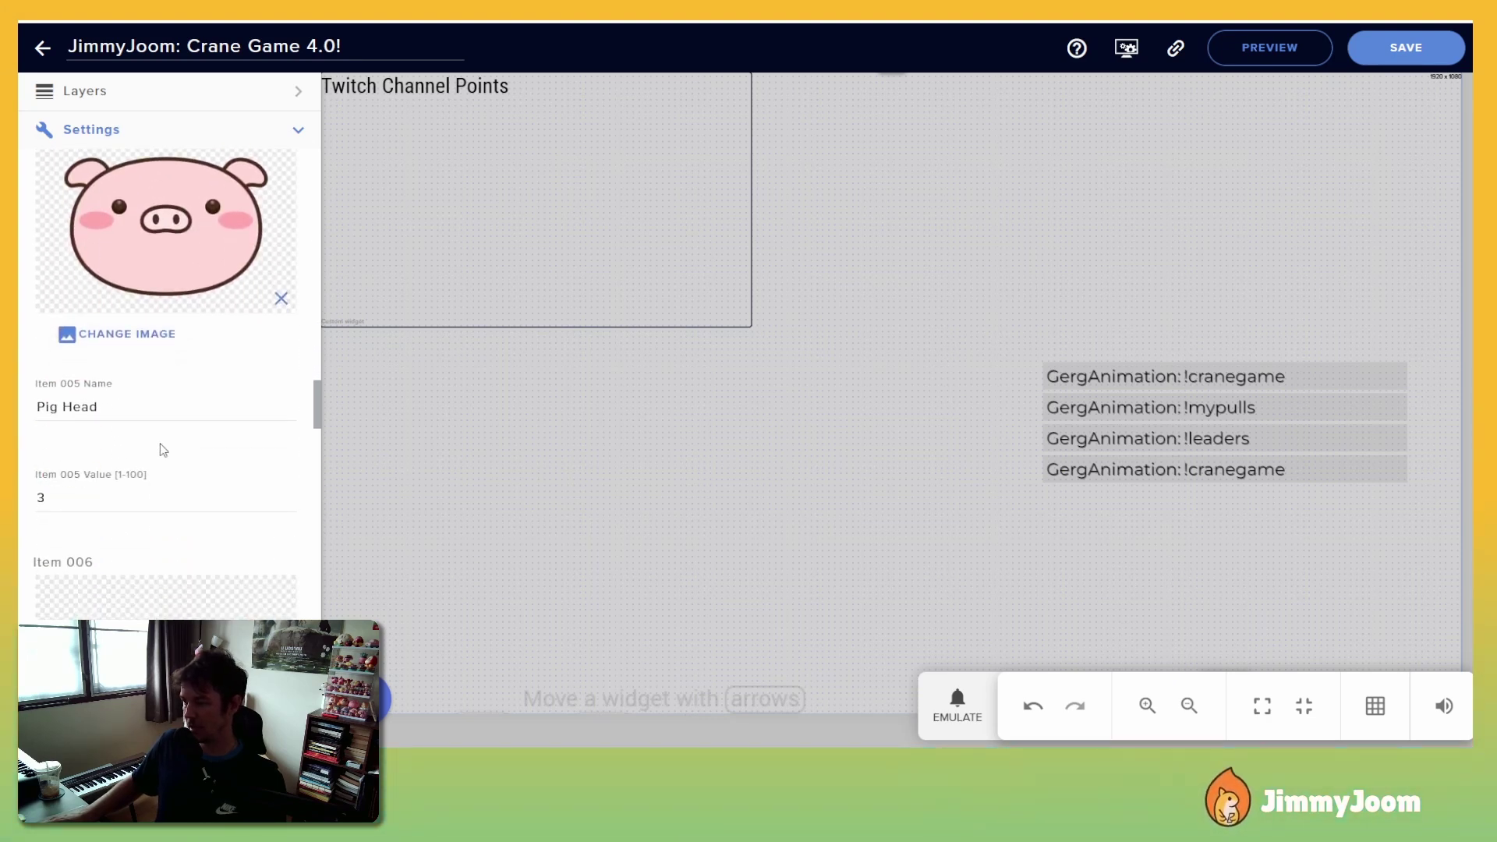
pyautogui.scroll(-10, 175, 443)
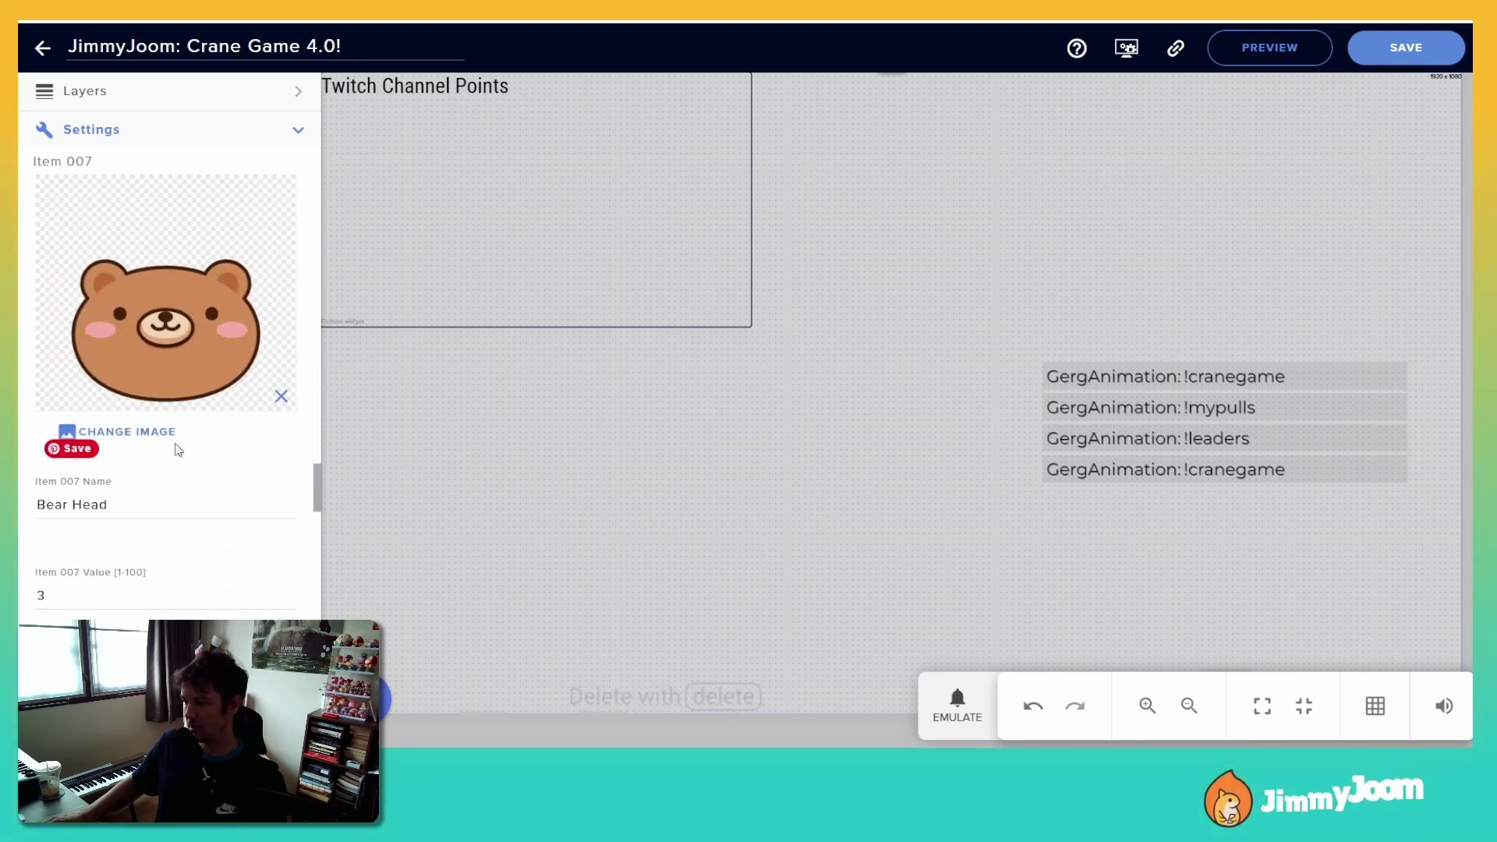
pyautogui.scroll(-8, 175, 442)
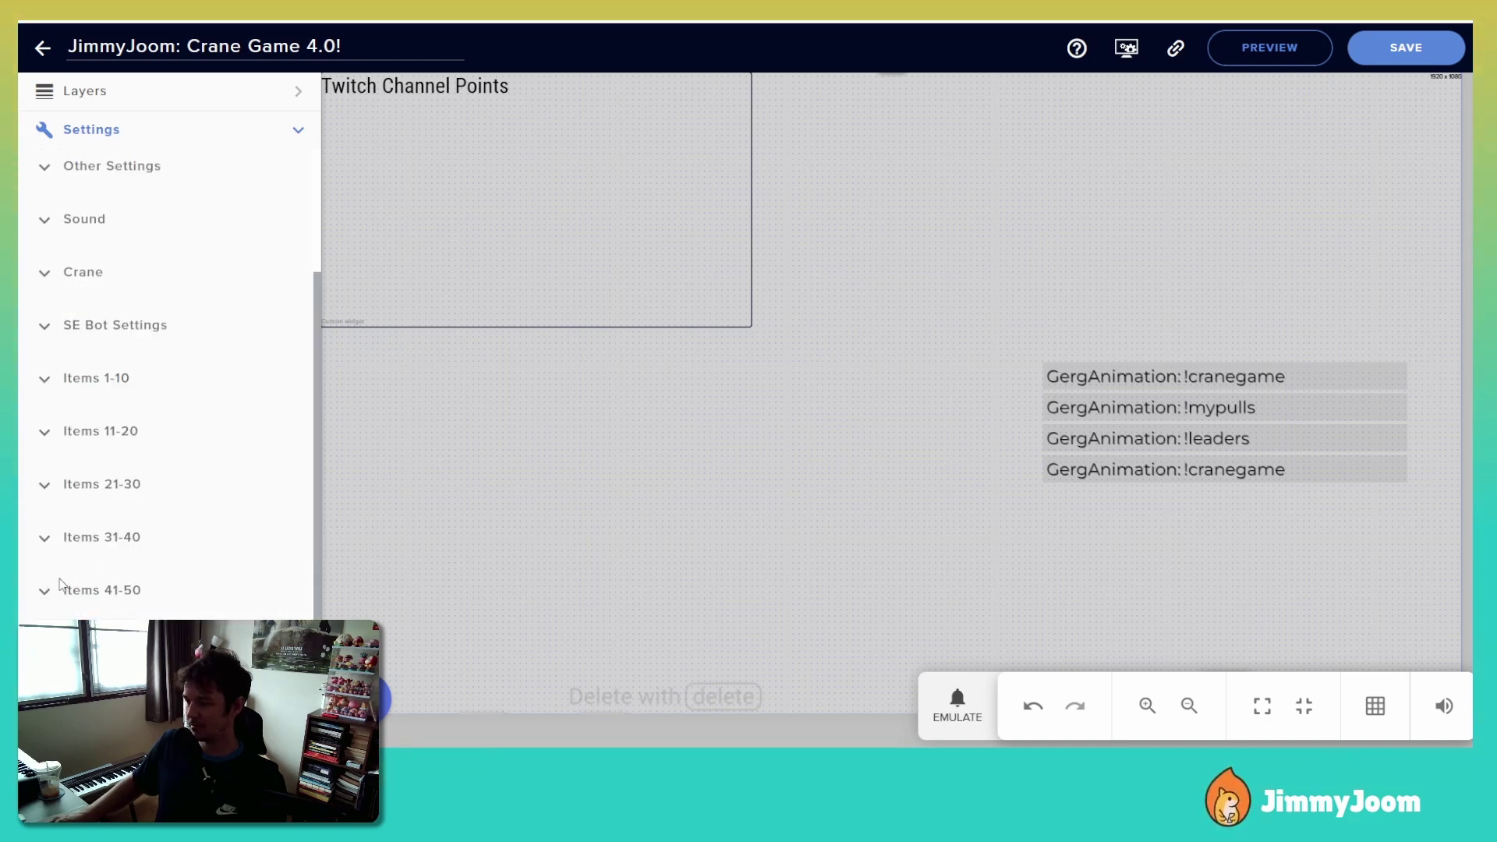
# Expand Items 41-50 and browse from Item 041 Fighting Shark (value 65) through Item 050.
pyautogui.click(42, 595)
pyautogui.scroll(-5, 192, 442)
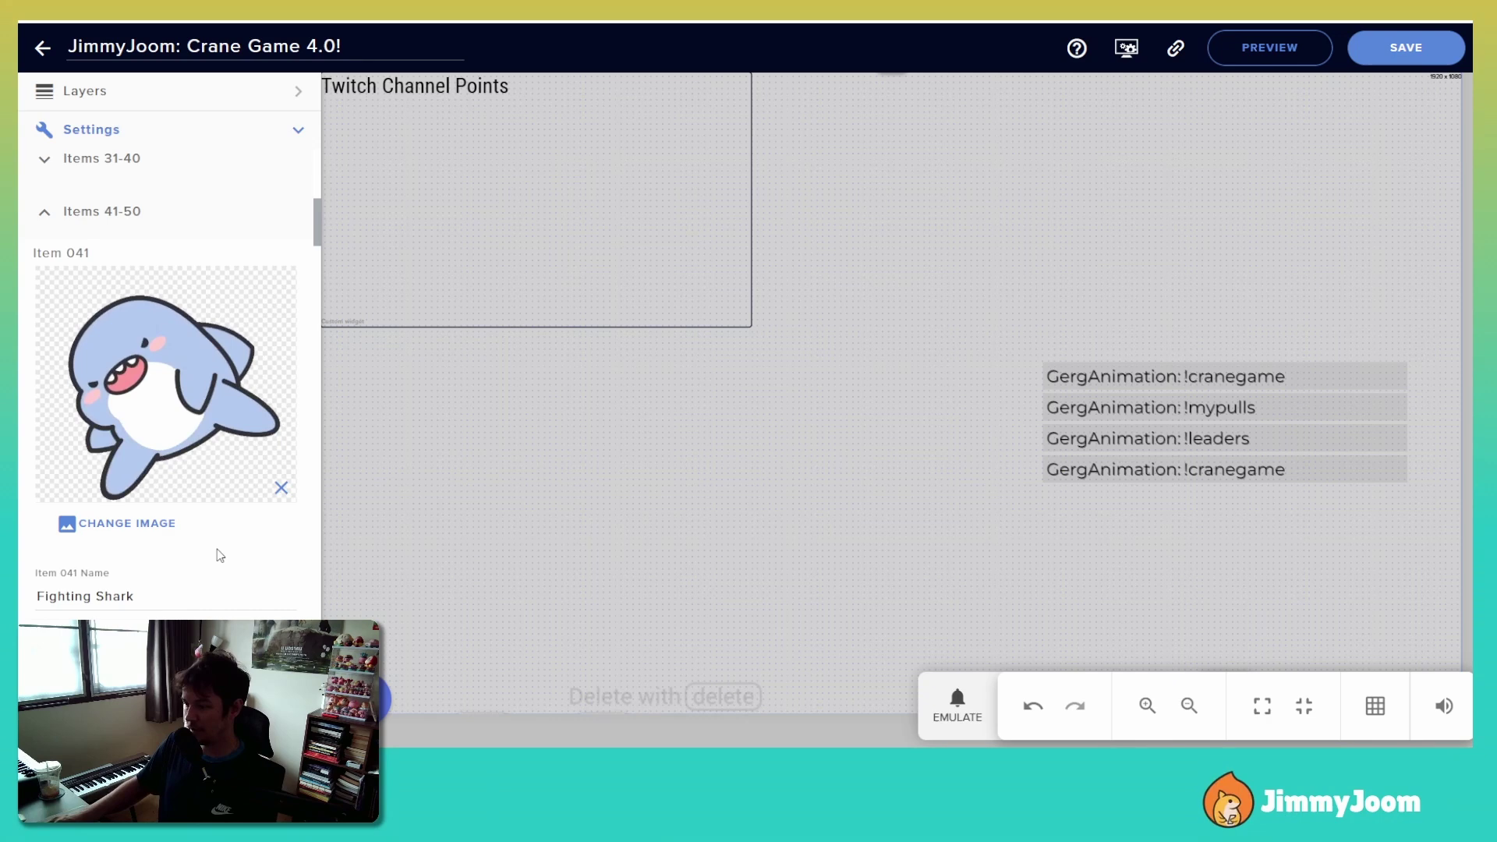
pyautogui.scroll(-2, 222, 552)
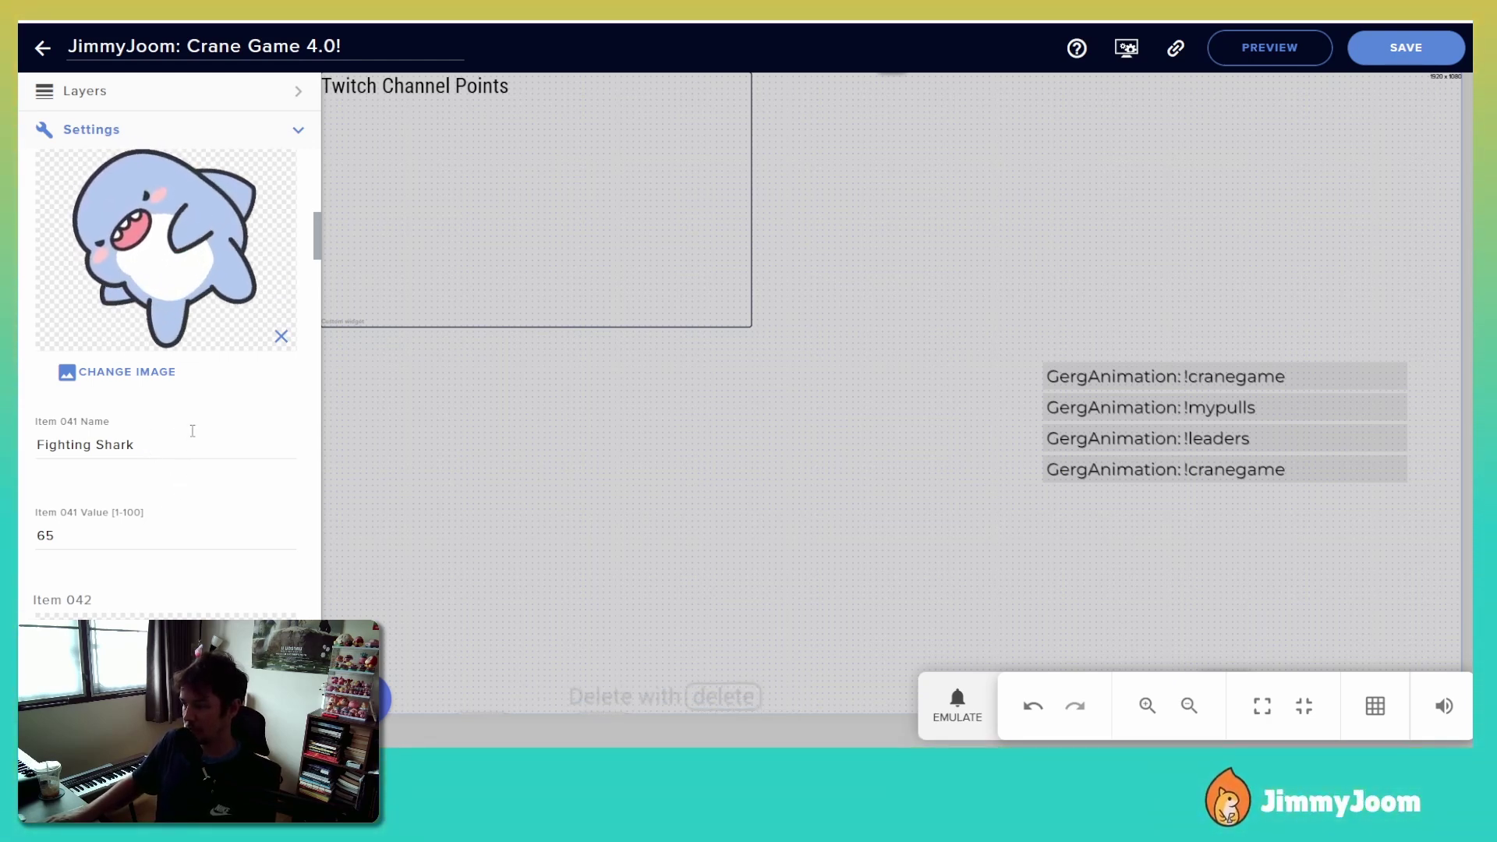
pyautogui.scroll(-5, 193, 494)
pyautogui.scroll(-8, 238, 410)
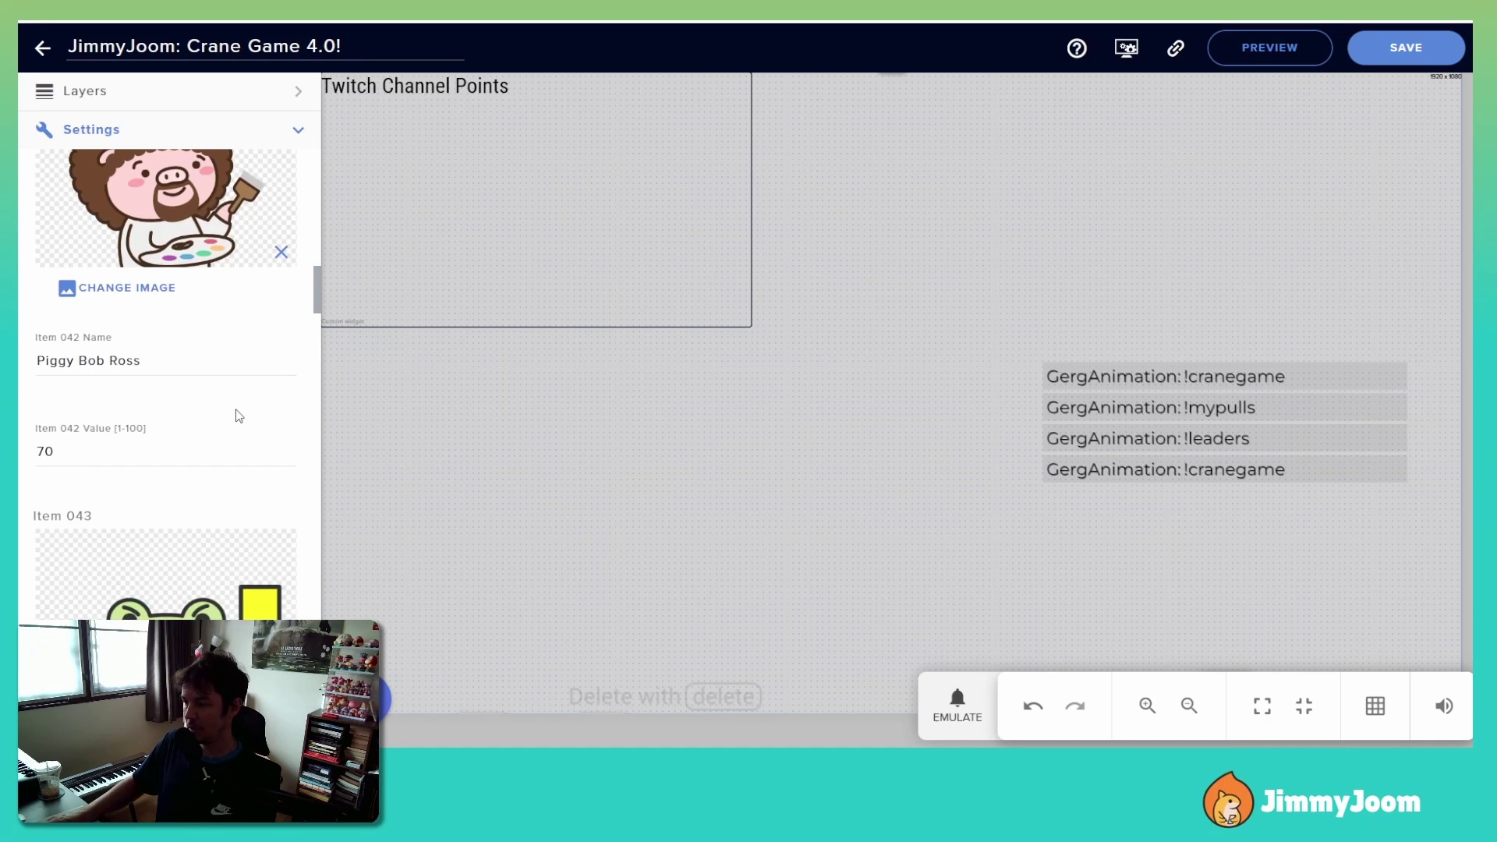
pyautogui.scroll(-5, 237, 418)
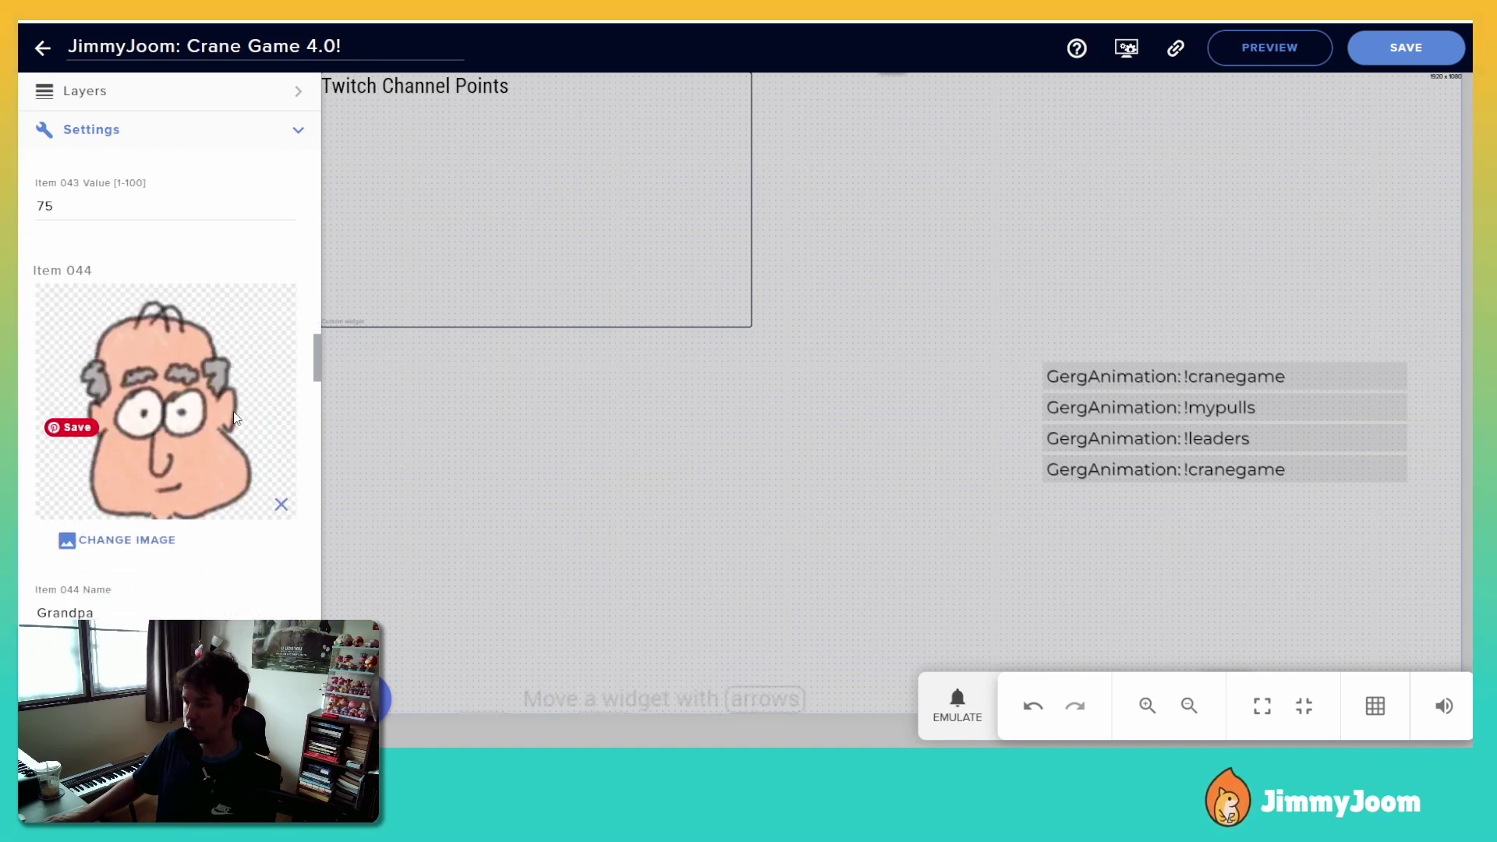
pyautogui.scroll(-2, 226, 468)
pyautogui.scroll(-10, 221, 505)
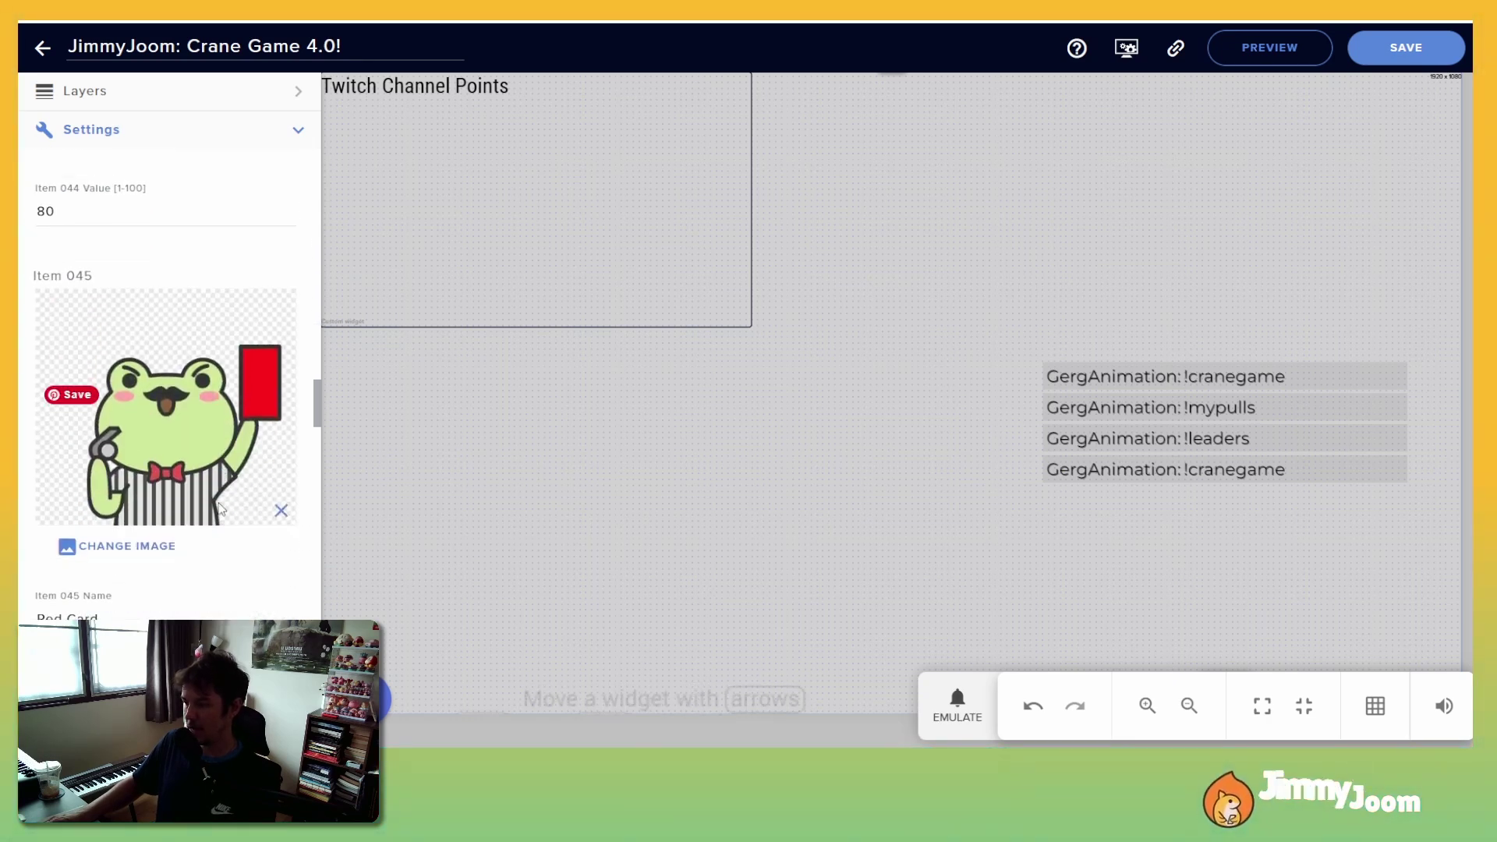
pyautogui.scroll(-10, 221, 508)
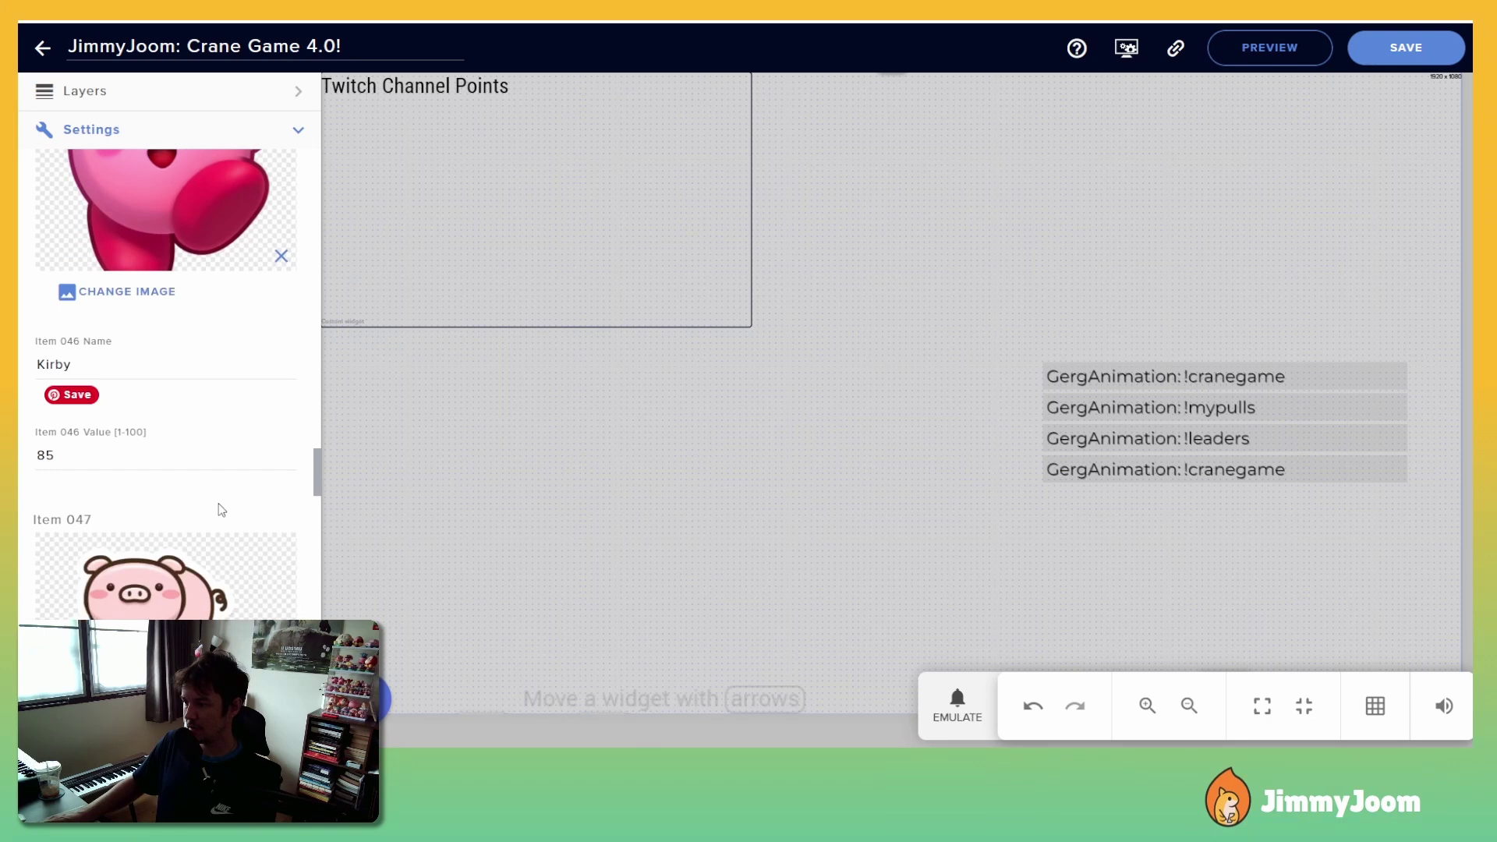
pyautogui.scroll(-10, 219, 508)
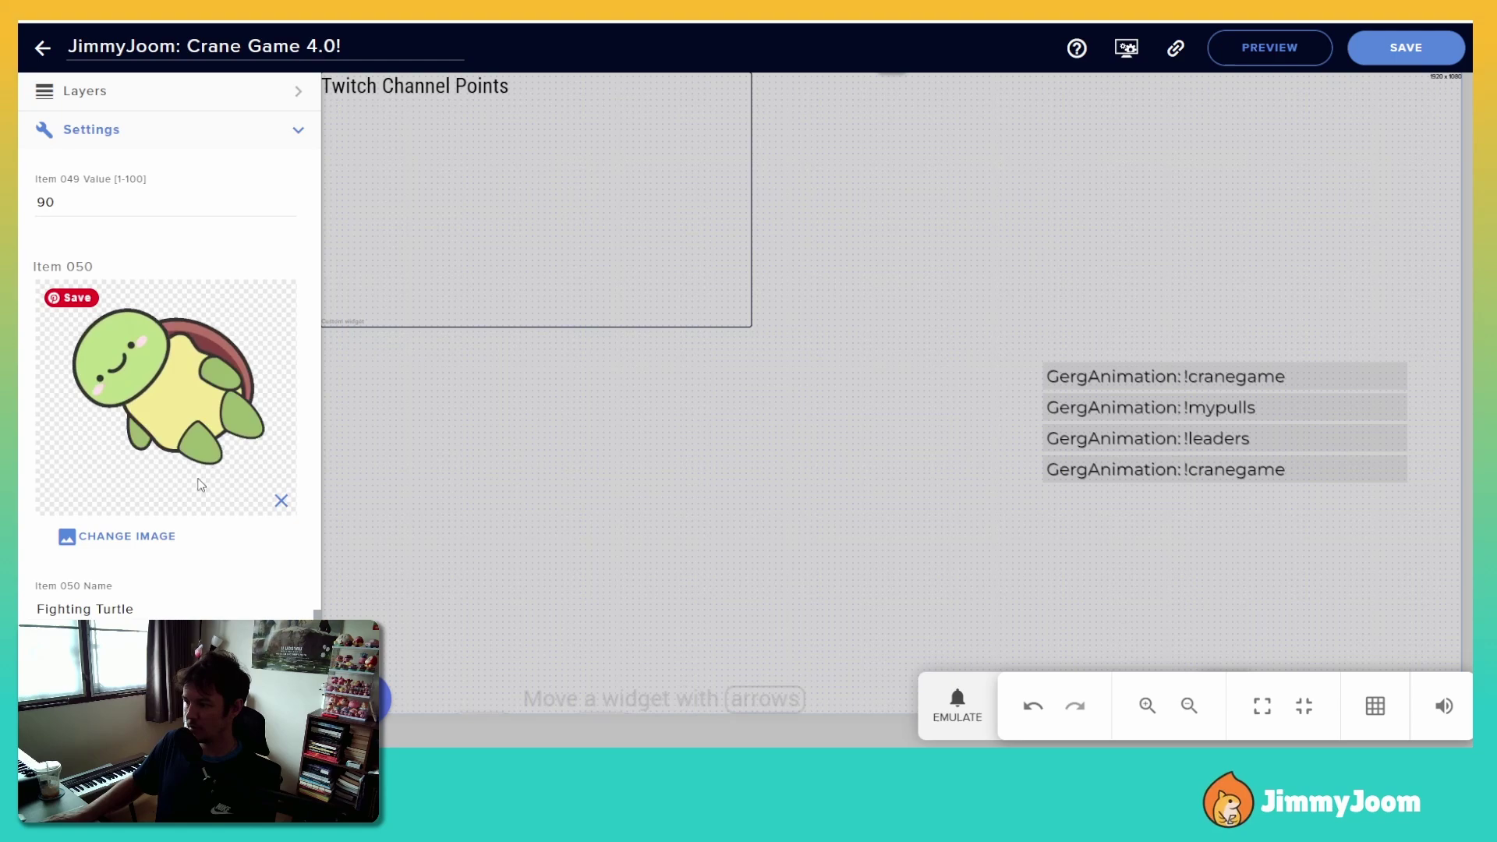
pyautogui.scroll(-4, 168, 375)
pyautogui.scroll(10, 179, 427)
pyautogui.scroll(20, 180, 428)
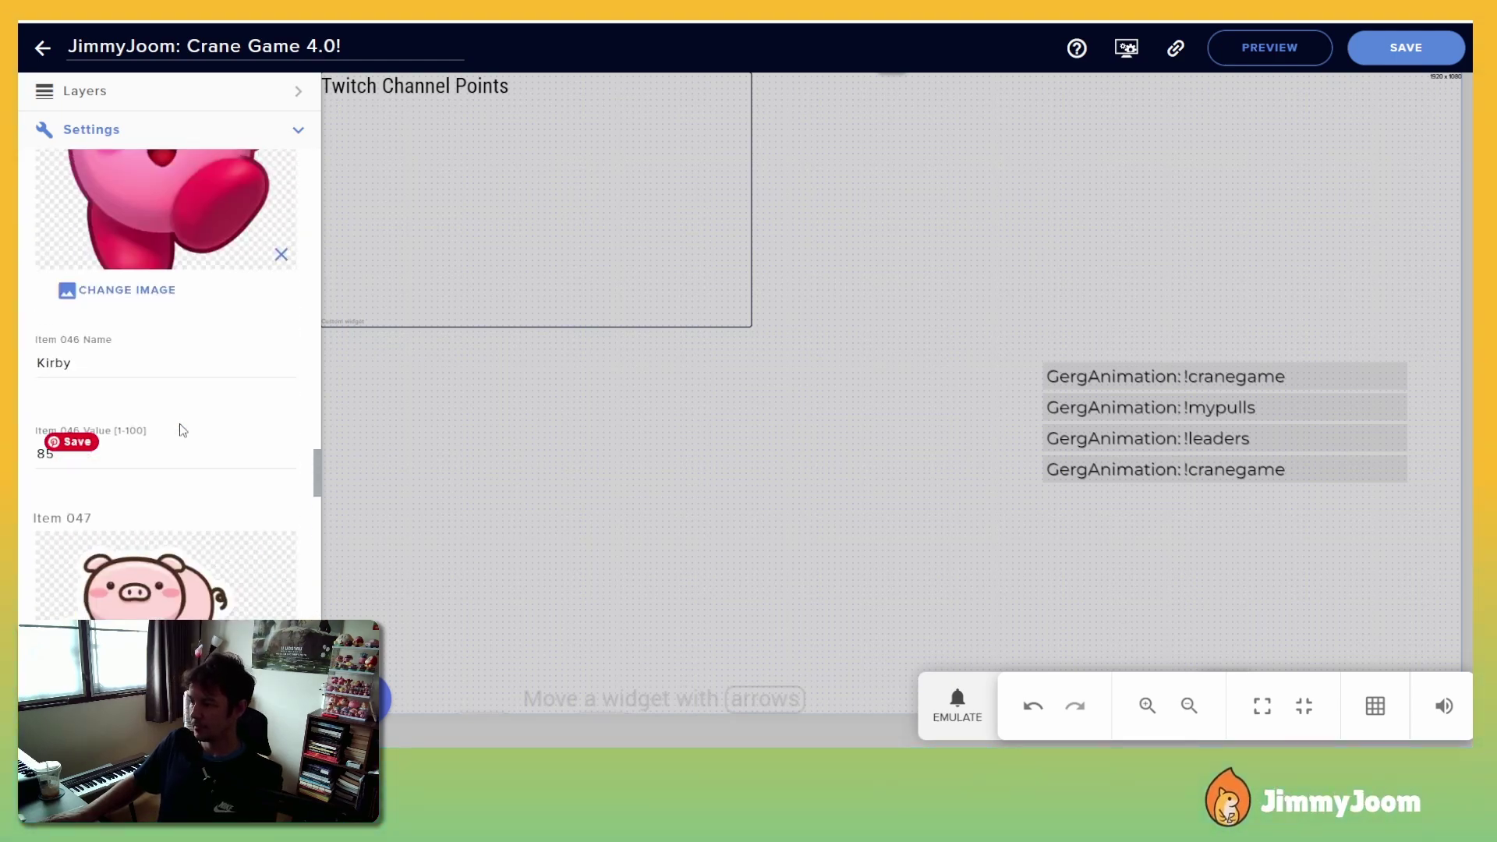
pyautogui.scroll(15, 185, 428)
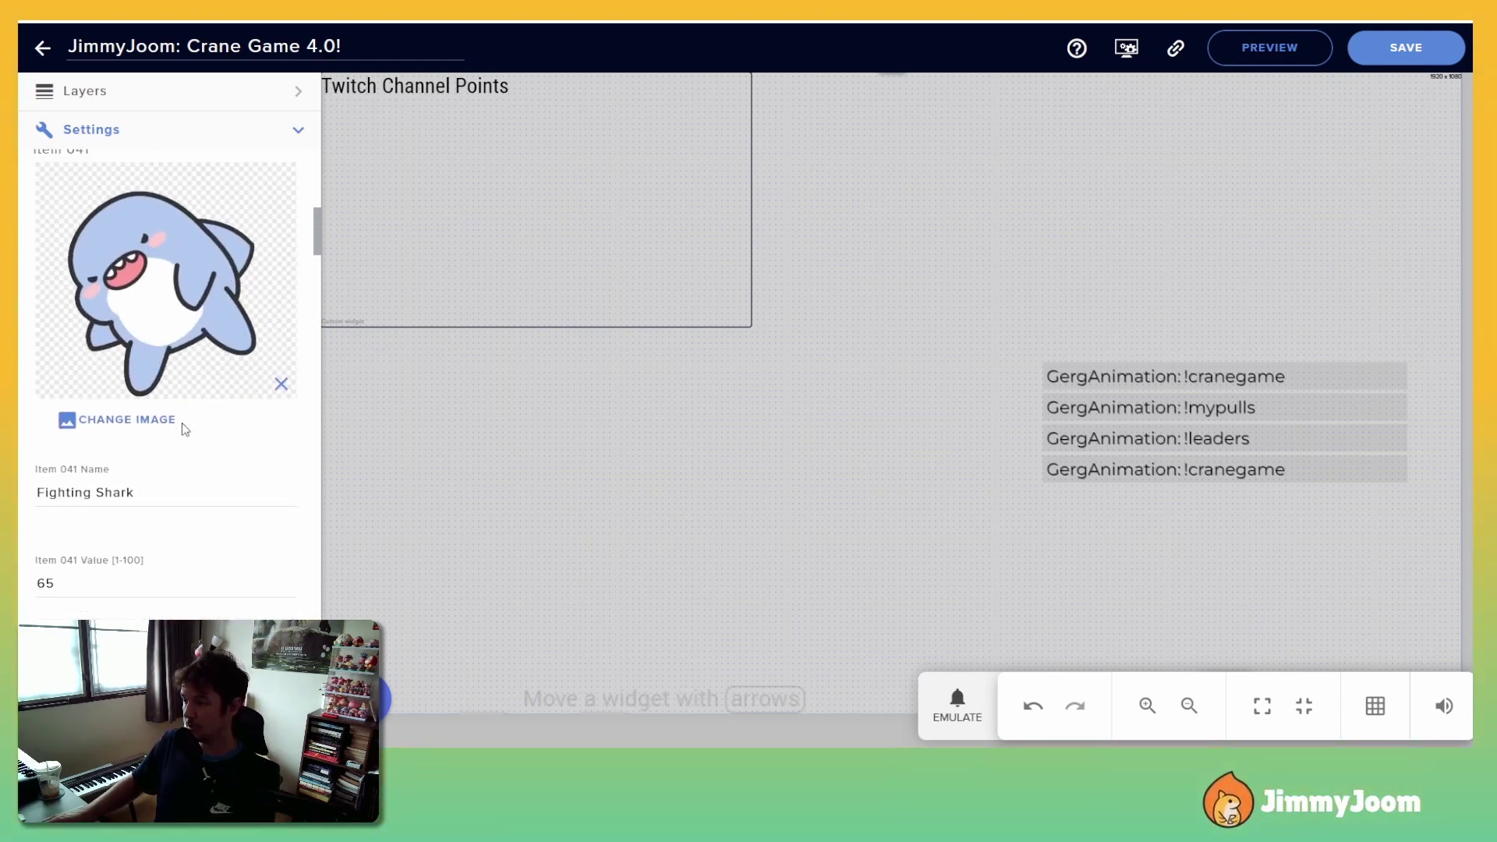
pyautogui.scroll(-4, 66, 539)
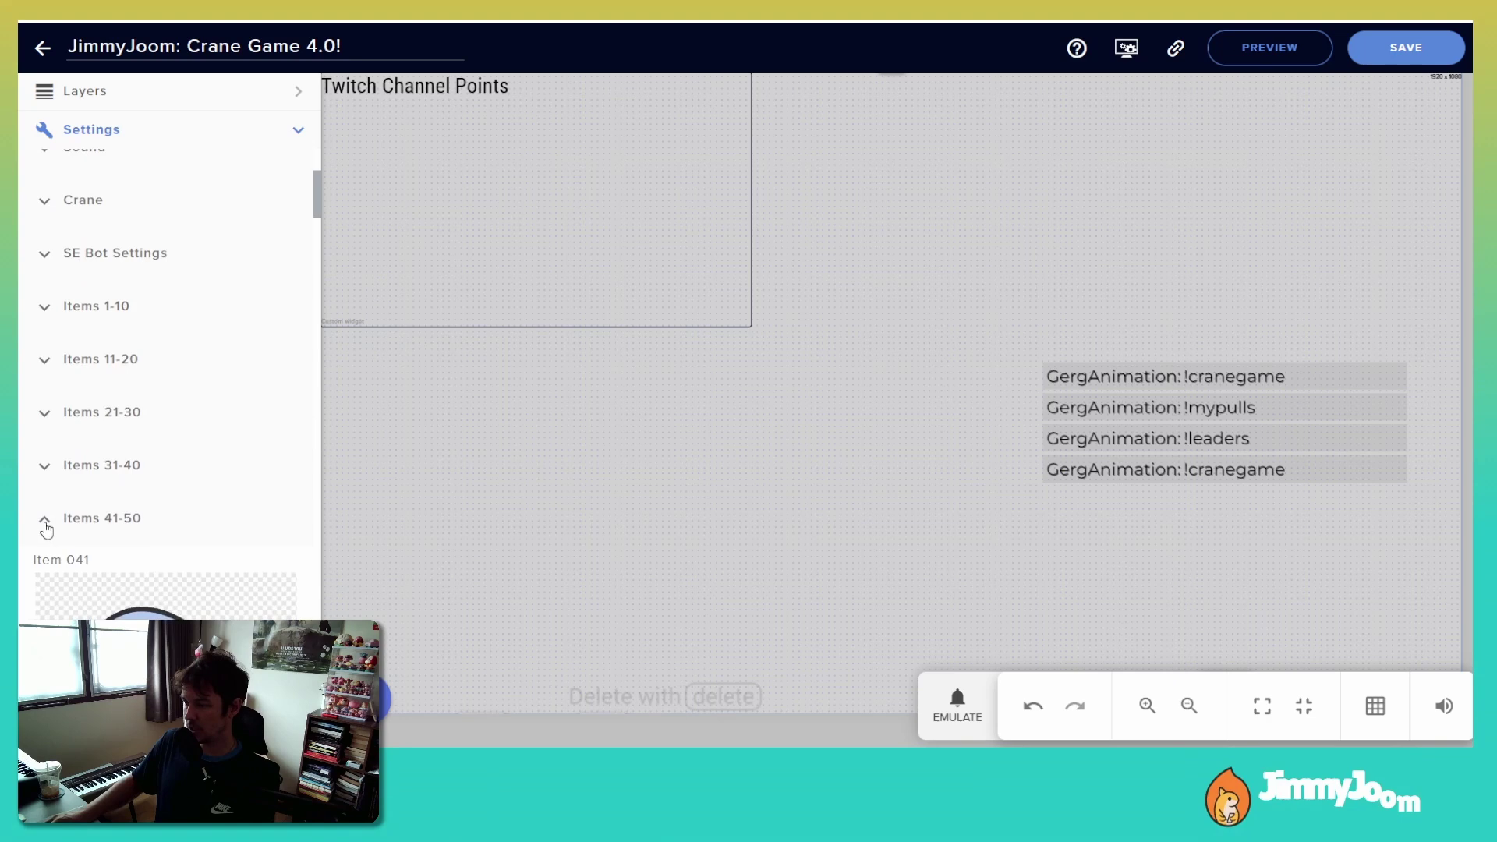
# Collapse the Items 41-50 prize group and return the Settings panel to the top.
pyautogui.click(45, 519)
pyautogui.scroll(3, 167, 468)
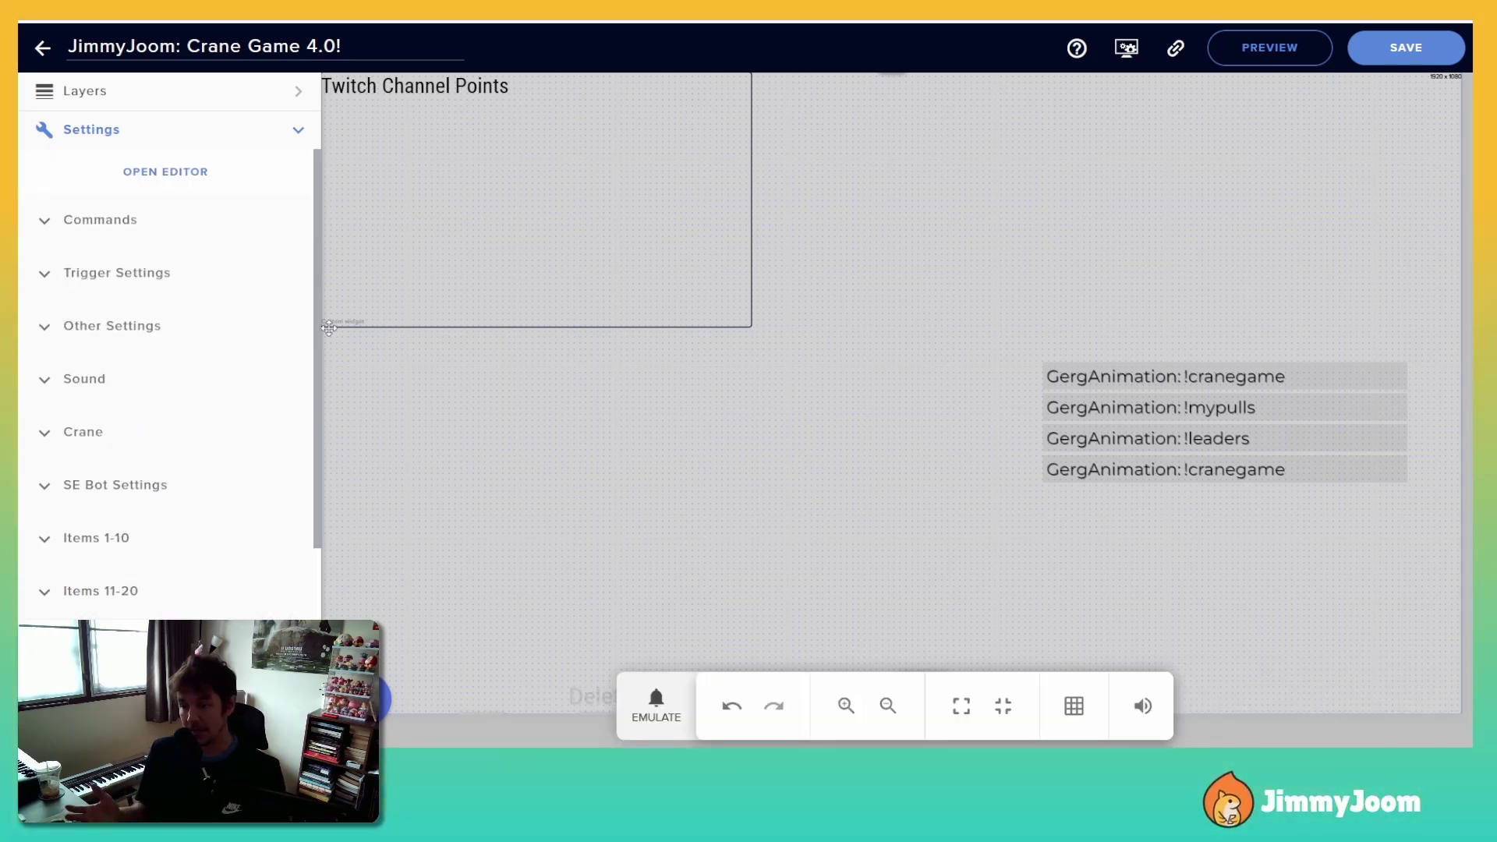